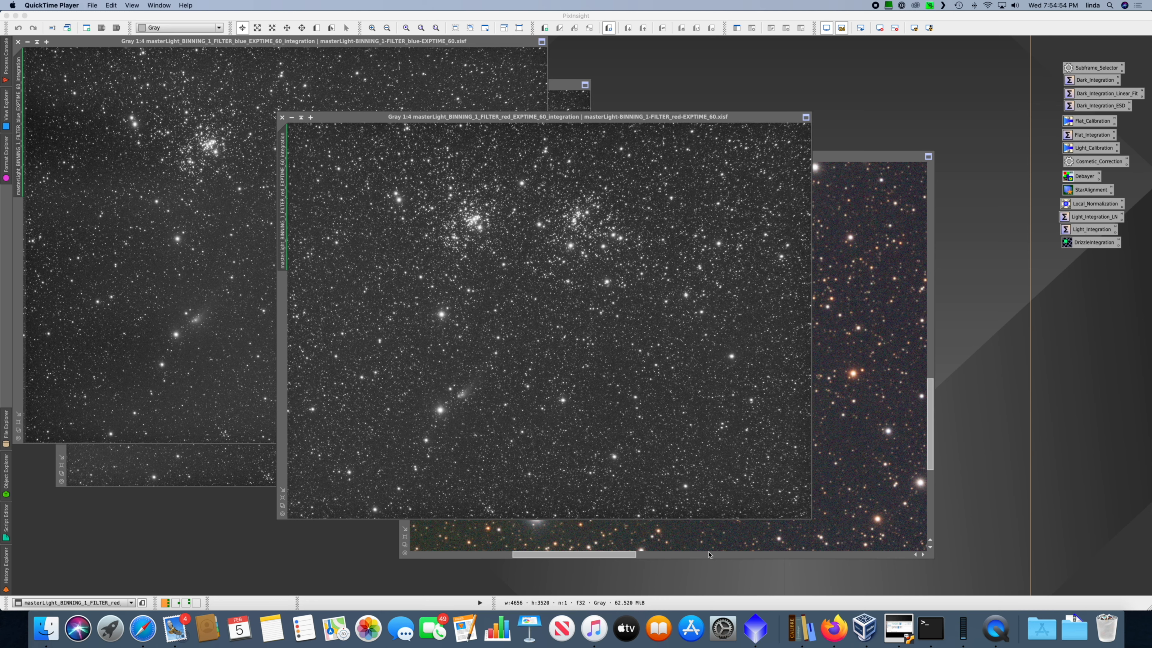
# Step: Examine the comet at 1:1 in the red master integration and compare it with the RGB combined image
pyautogui.click(515, 410)
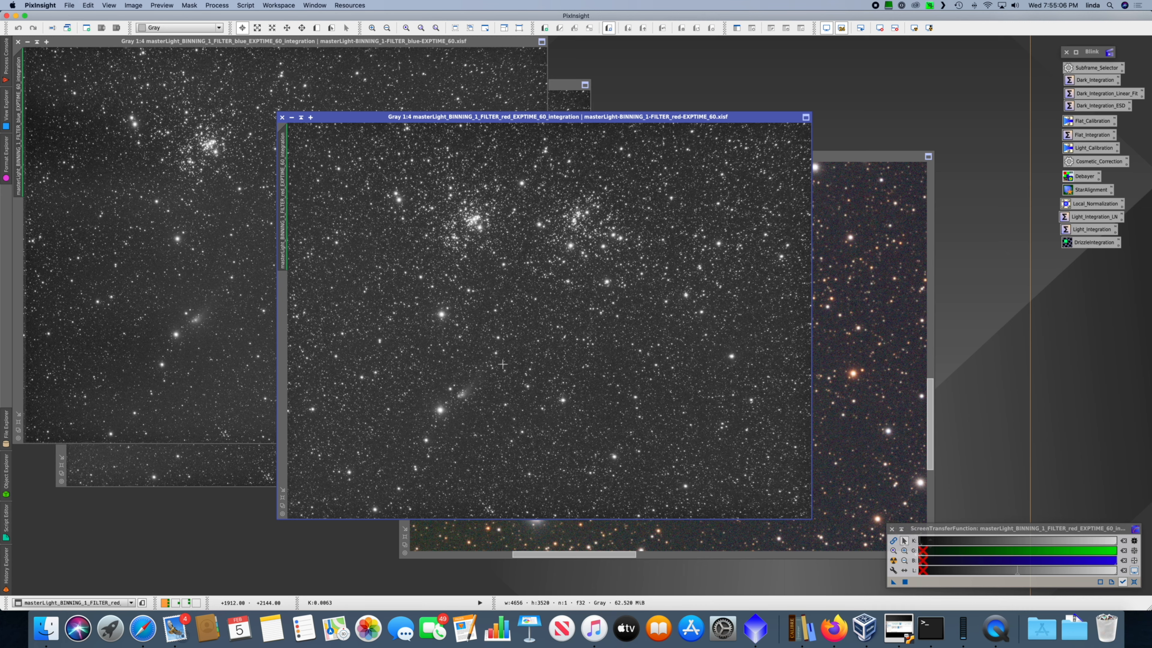
pyautogui.scroll(3, 502, 364)
pyautogui.press('space')
pyautogui.moveTo(503, 356); pyautogui.dragTo(810, 176)
pyautogui.moveTo(681, 350); pyautogui.dragTo(640, 223)
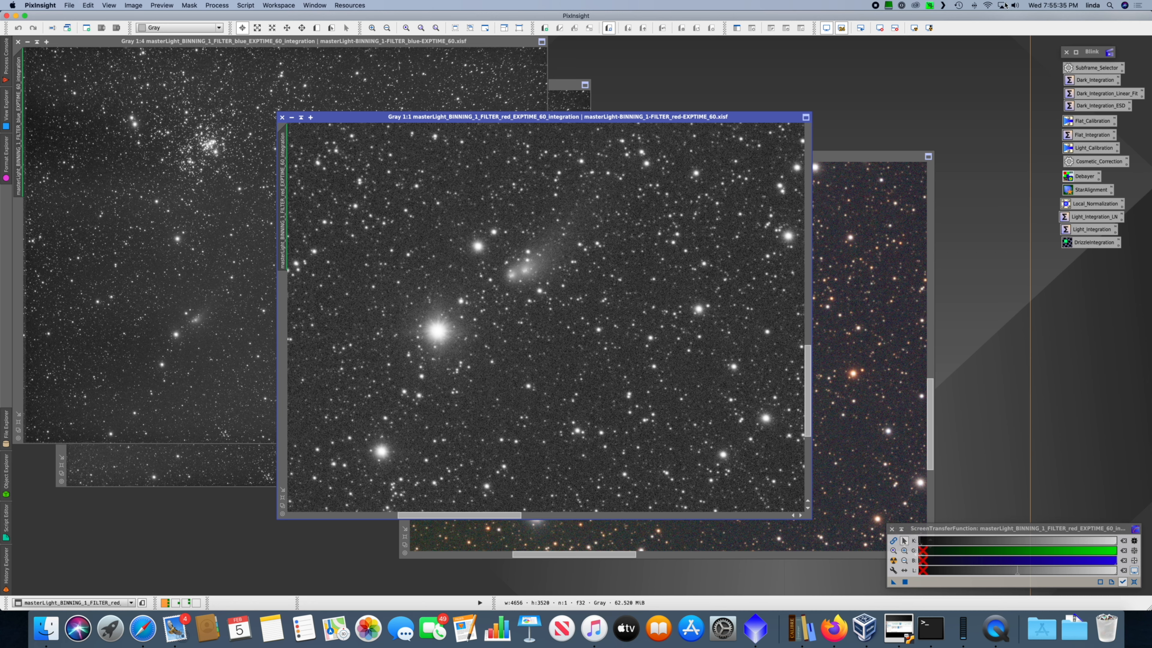
pyautogui.click(864, 157)
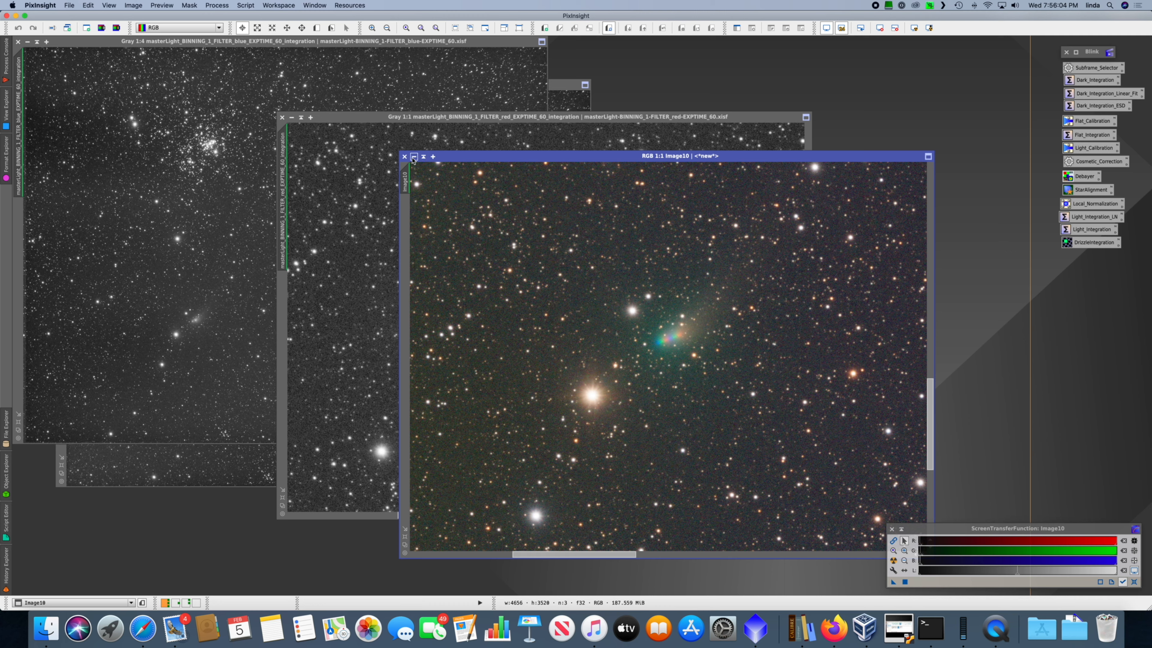
# Step: Shade the RGB, red, blue and green image windows and stack their collapsed title bars in the workspace's upper-left corner
pyautogui.click(423, 157)
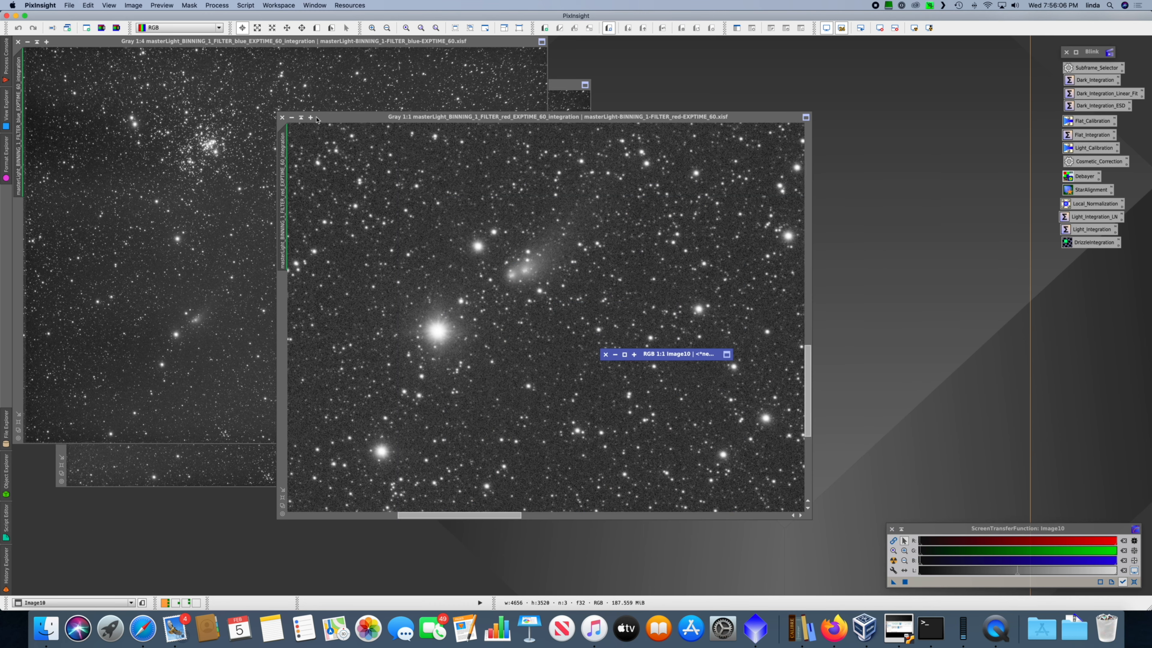
pyautogui.click(302, 118)
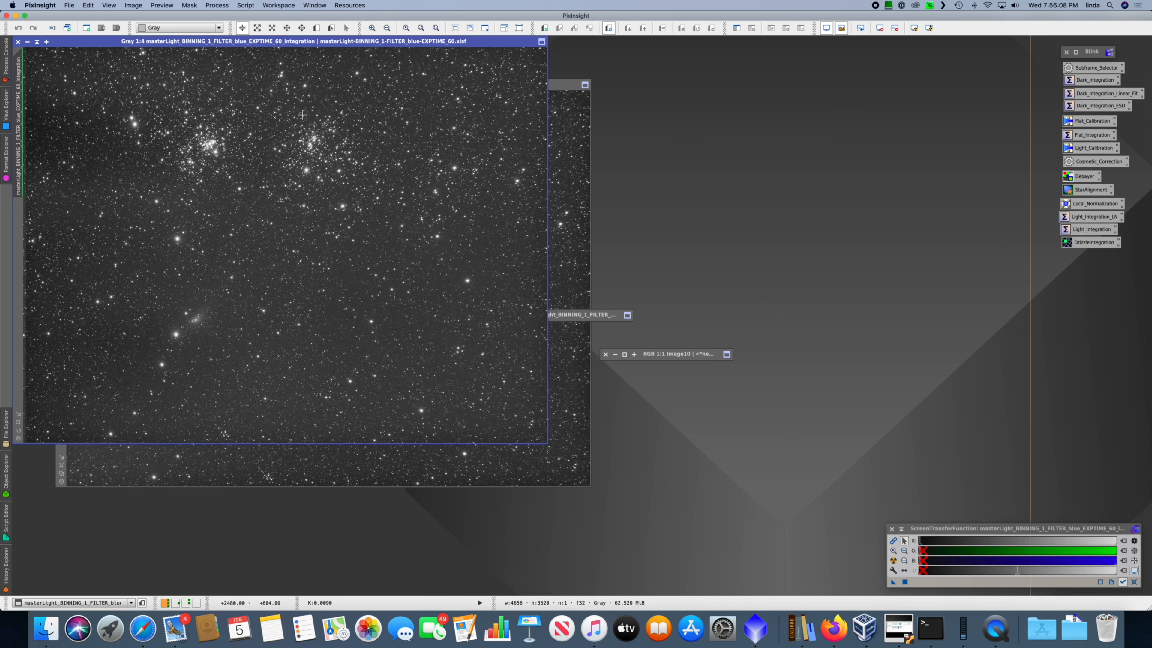
pyautogui.click(36, 43)
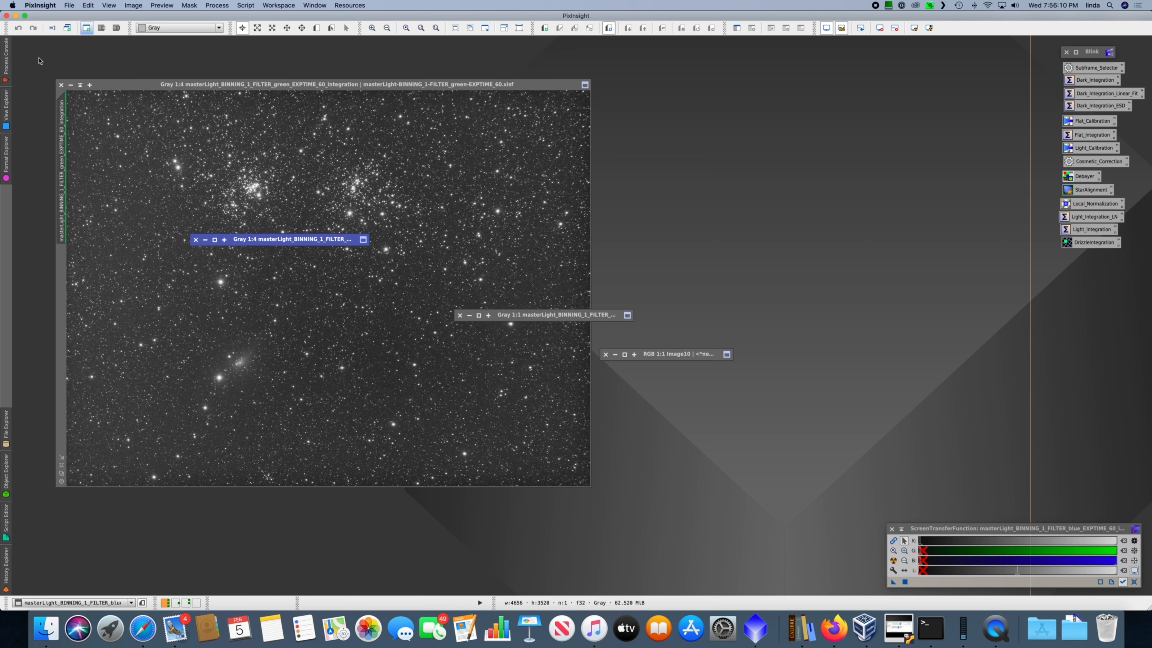
pyautogui.click(79, 85)
pyautogui.moveTo(311, 239)
pyautogui.mouseDown()
pyautogui.moveTo(134, 81)
pyautogui.moveTo(120, 52)
pyautogui.mouseUp()
pyautogui.moveTo(310, 282); pyautogui.dragTo(75, 68)
pyautogui.moveTo(539, 315)
pyautogui.mouseDown()
pyautogui.moveTo(293, 213)
pyautogui.moveTo(96, 74)
pyautogui.mouseUp()
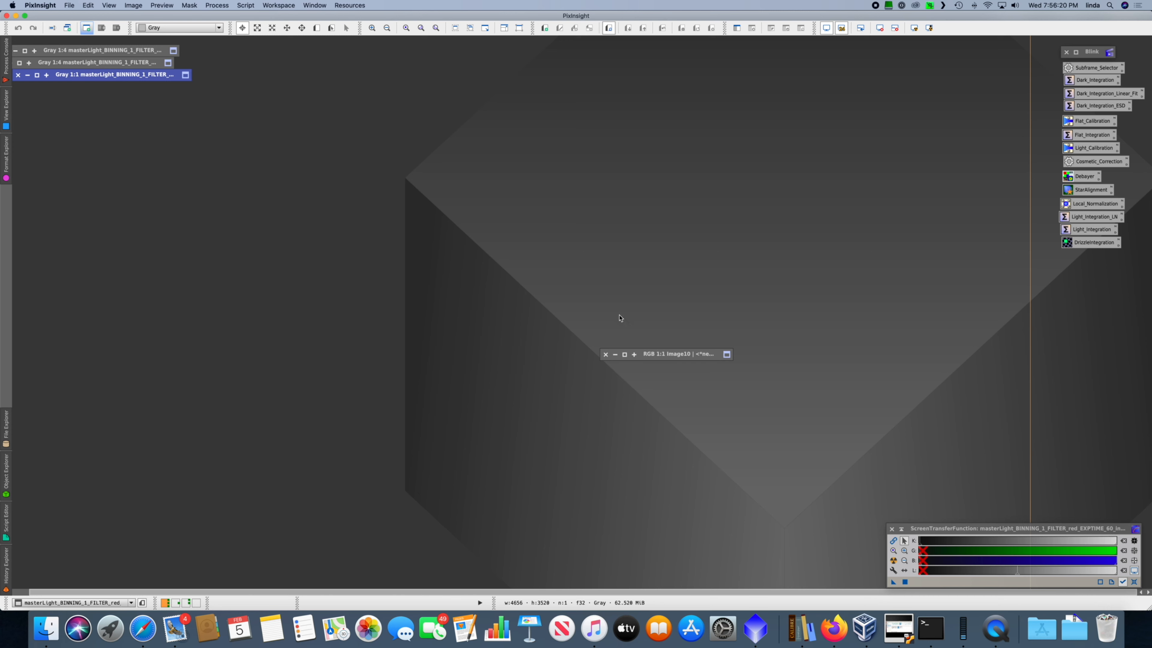
pyautogui.moveTo(664, 356); pyautogui.dragTo(81, 87)
# Step: Open the CometAlignment process and place its window clear of the collapsed images
pyautogui.click(217, 5)
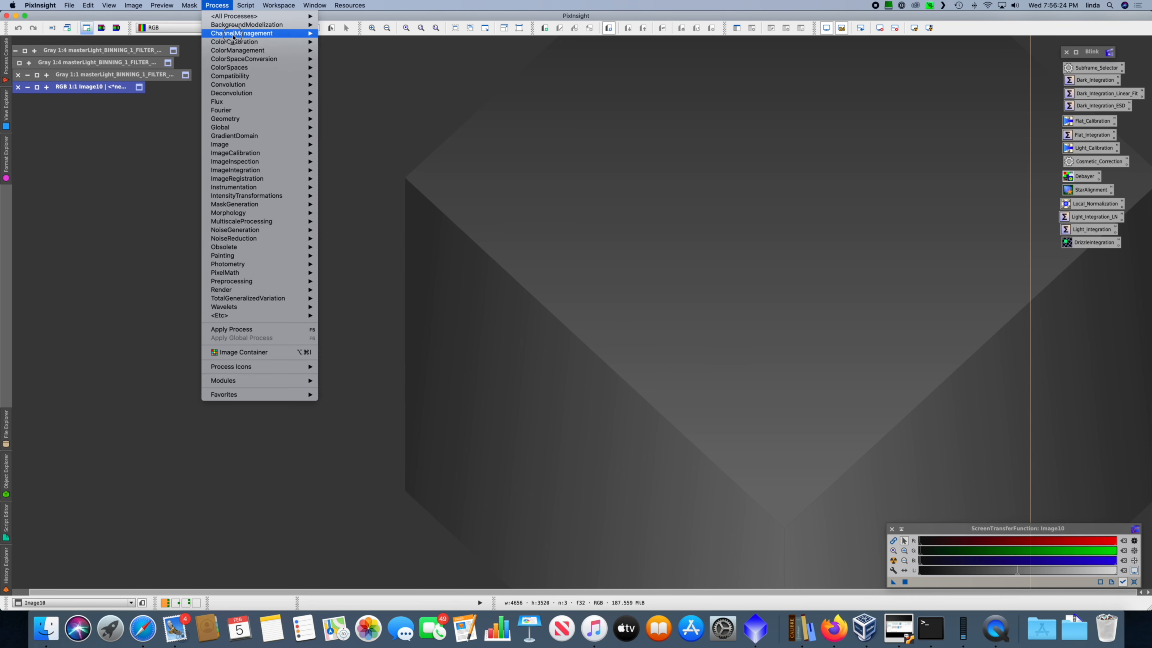
pyautogui.moveTo(237, 178)
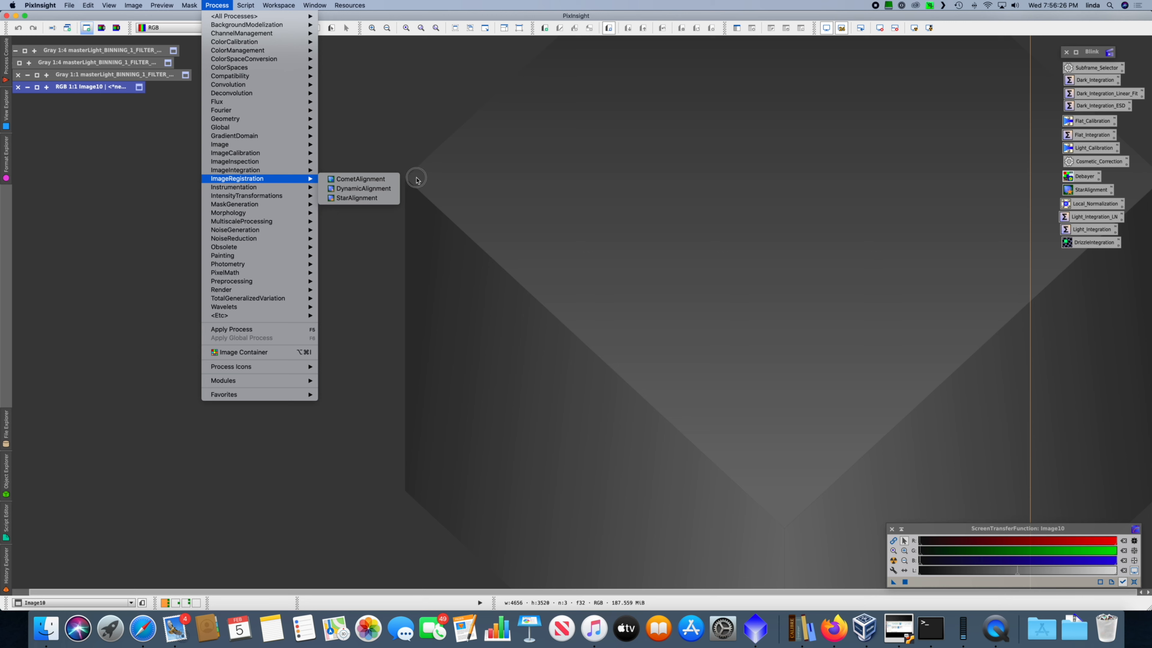
pyautogui.click(390, 179)
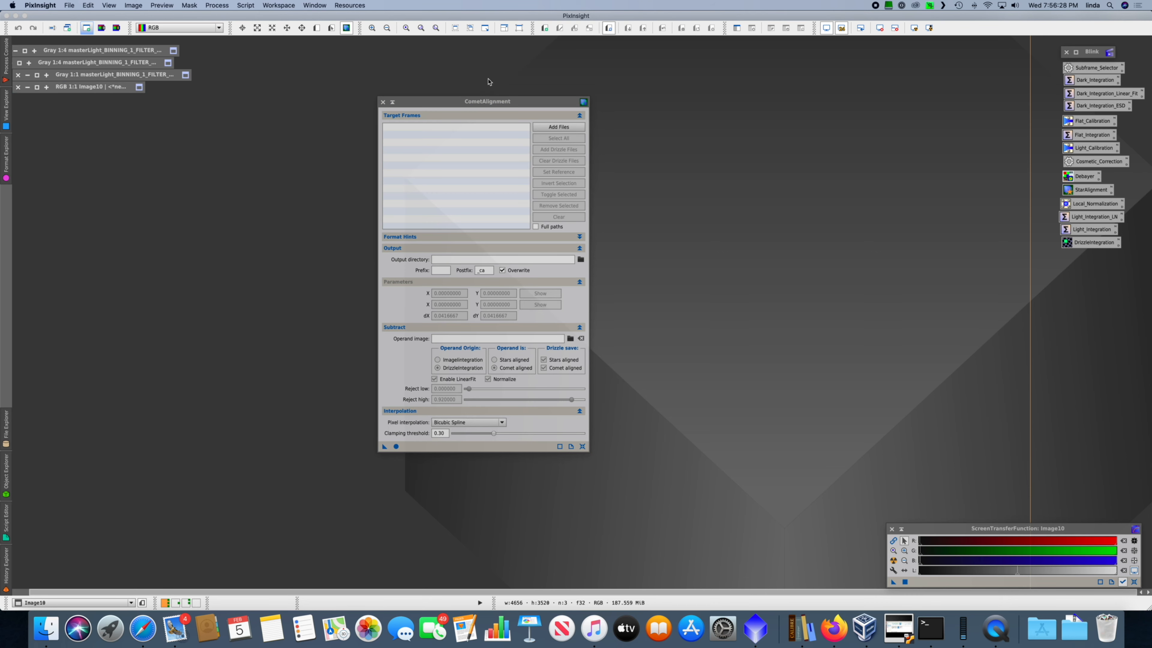
pyautogui.moveTo(501, 105); pyautogui.dragTo(669, 68)
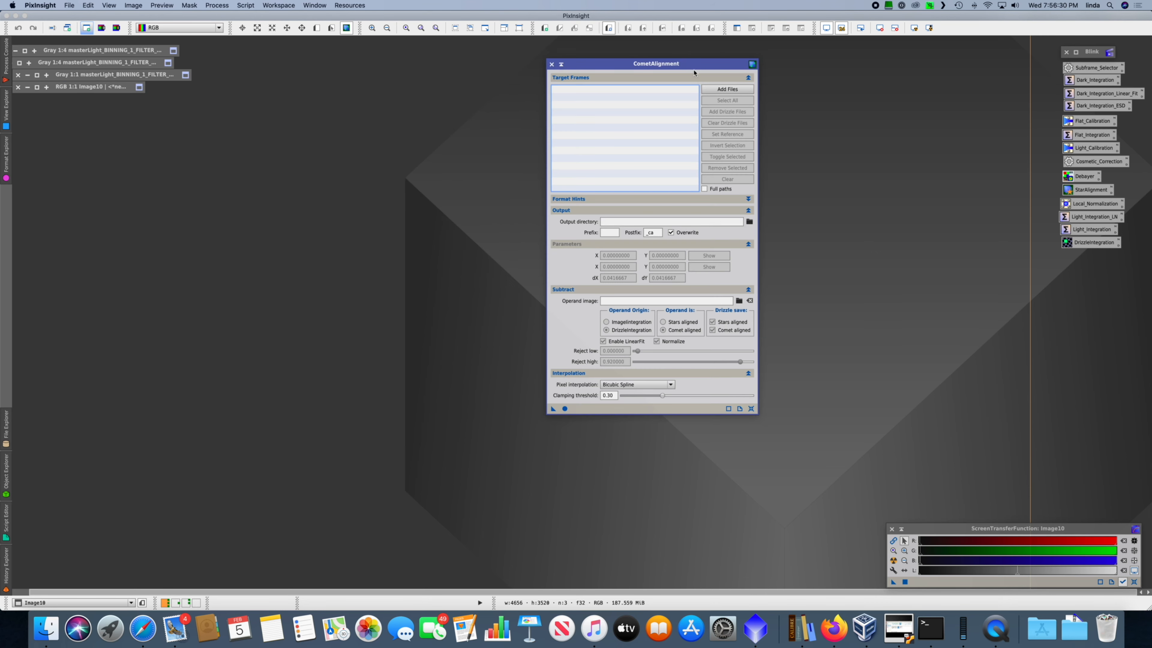
# Step: Browse for CometAlignment target frames in the Astrophotography share, down to nina/ASI1600/SV80-3SV/2020/C - C2017 T2 PANSTARRS
pyautogui.click(743, 90)
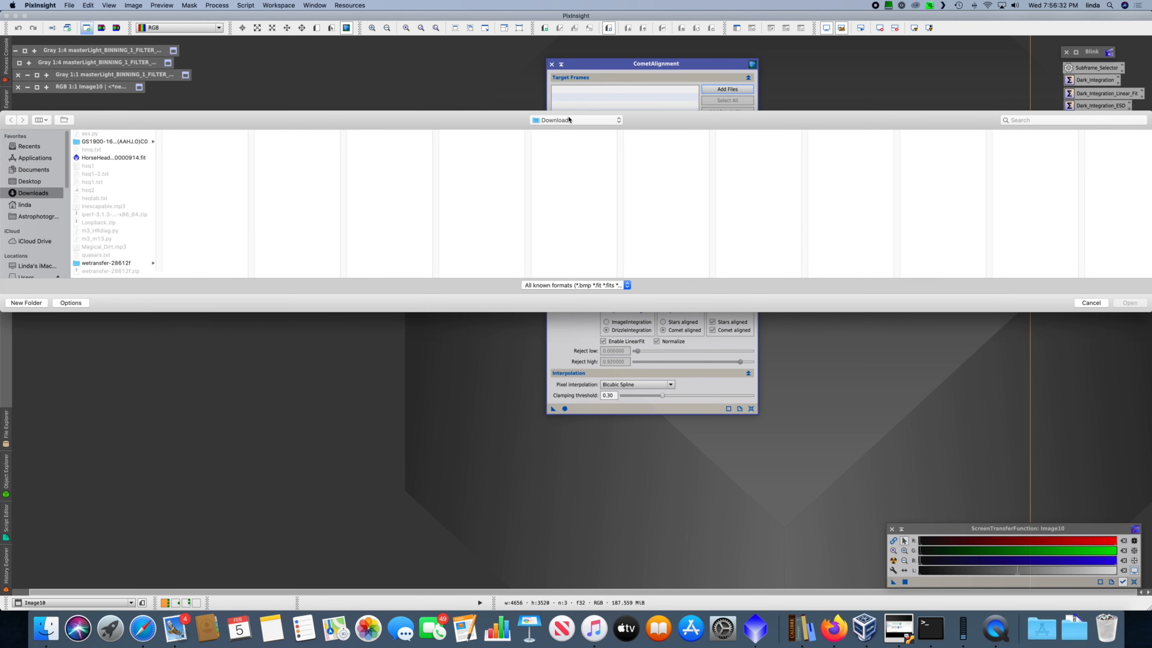
pyautogui.click(36, 218)
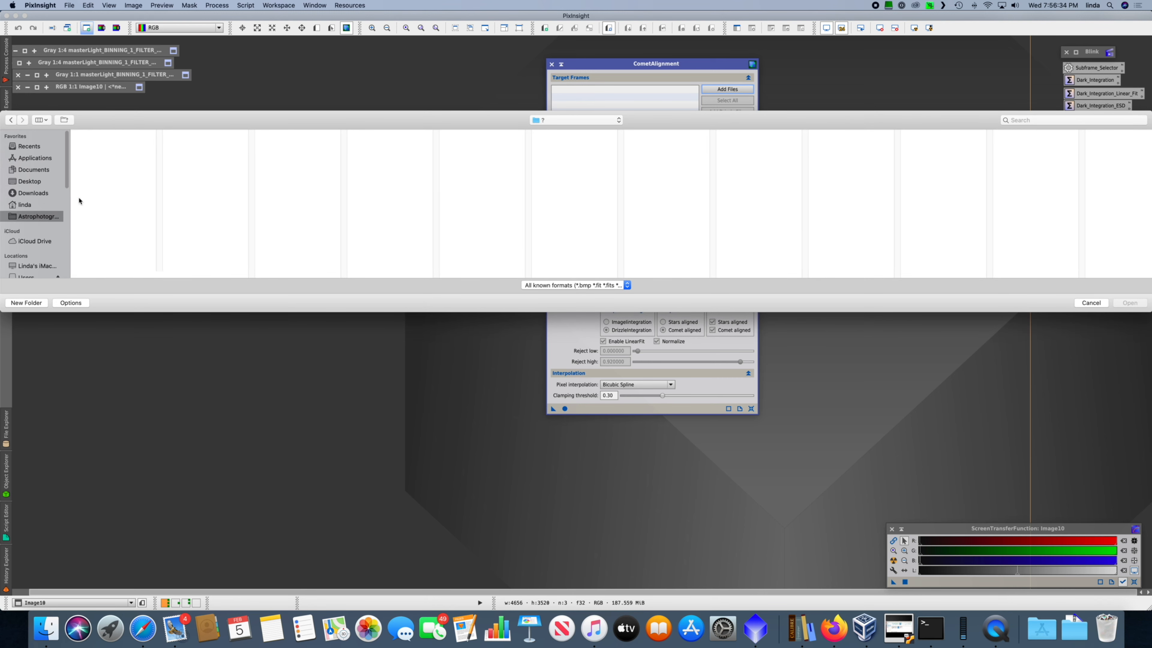
pyautogui.click(98, 193)
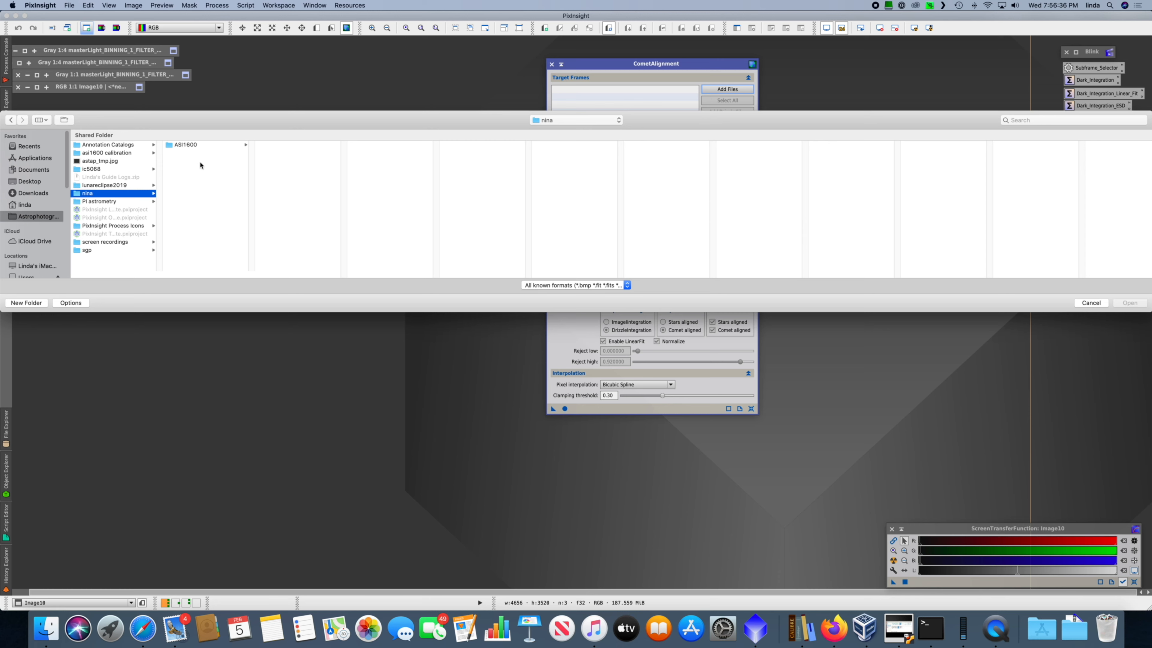
pyautogui.click(224, 146)
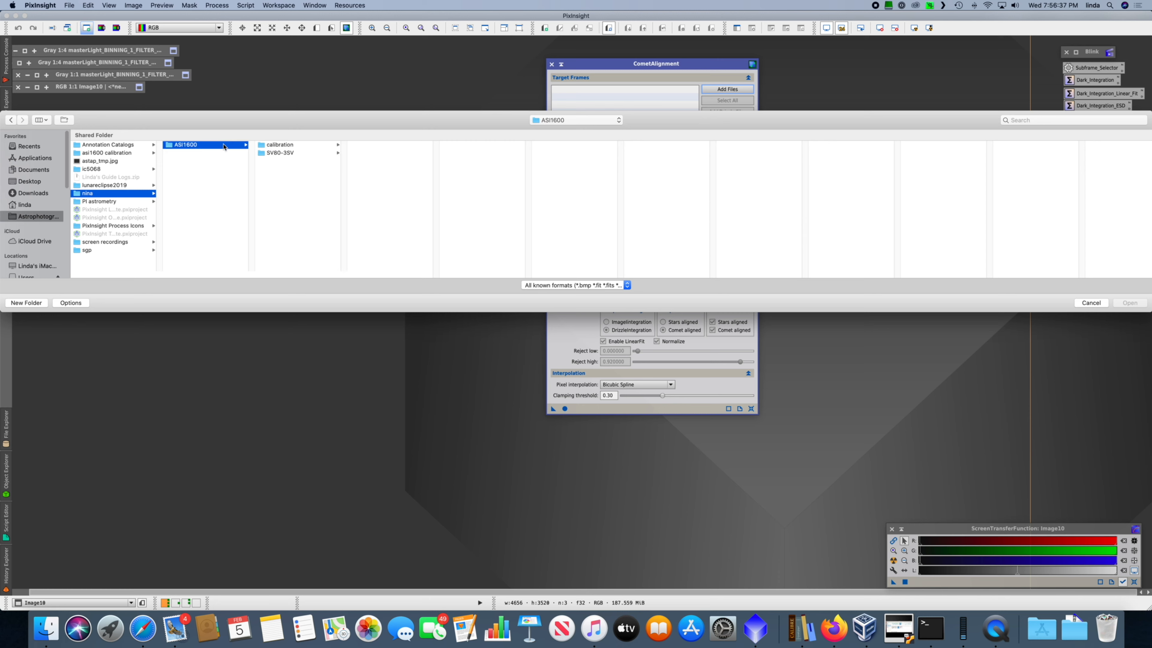
pyautogui.click(295, 148)
pyautogui.click(322, 154)
pyautogui.click(381, 154)
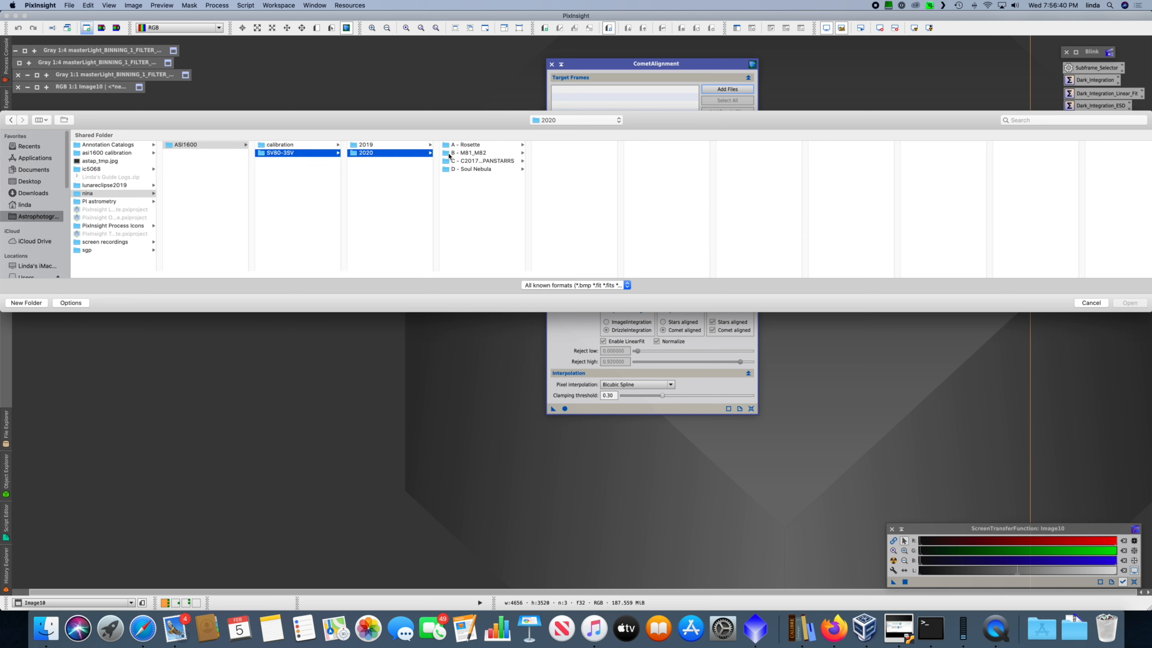
pyautogui.click(475, 160)
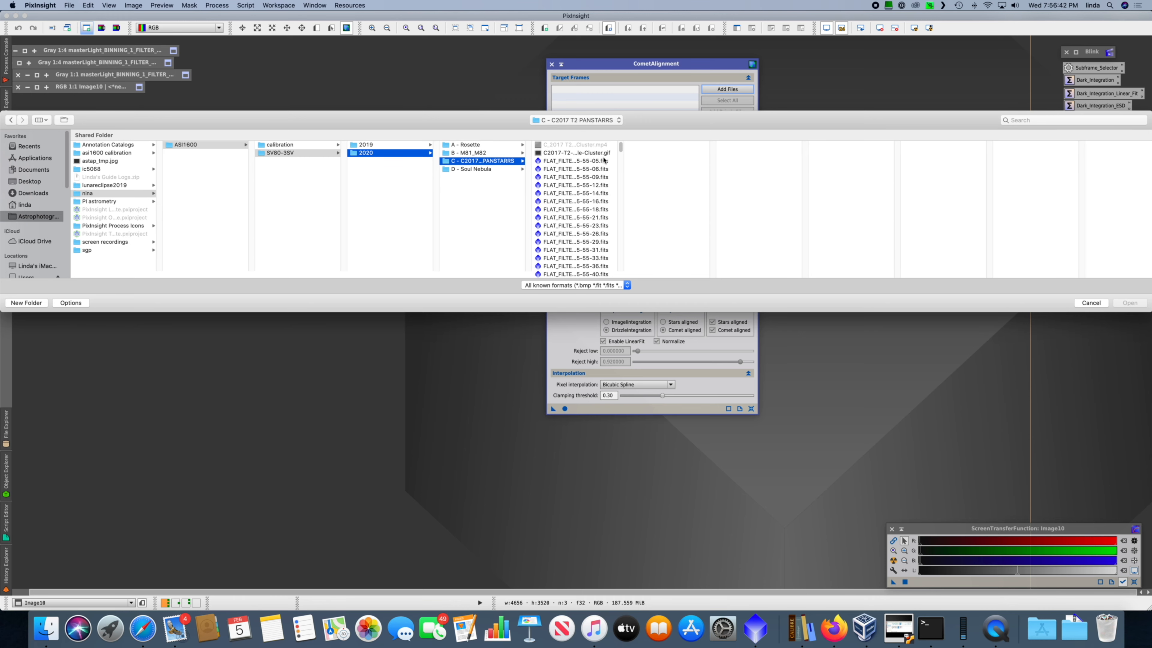
# Step: Add all registered blue frames from processed/registered/blue as CometAlignment target frames
pyautogui.moveTo(623, 270); pyautogui.dragTo(772, 268)
pyautogui.moveTo(775, 146)
pyautogui.mouseDown()
pyautogui.moveTo(774, 188)
pyautogui.moveTo(765, 136)
pyautogui.mouseUp()
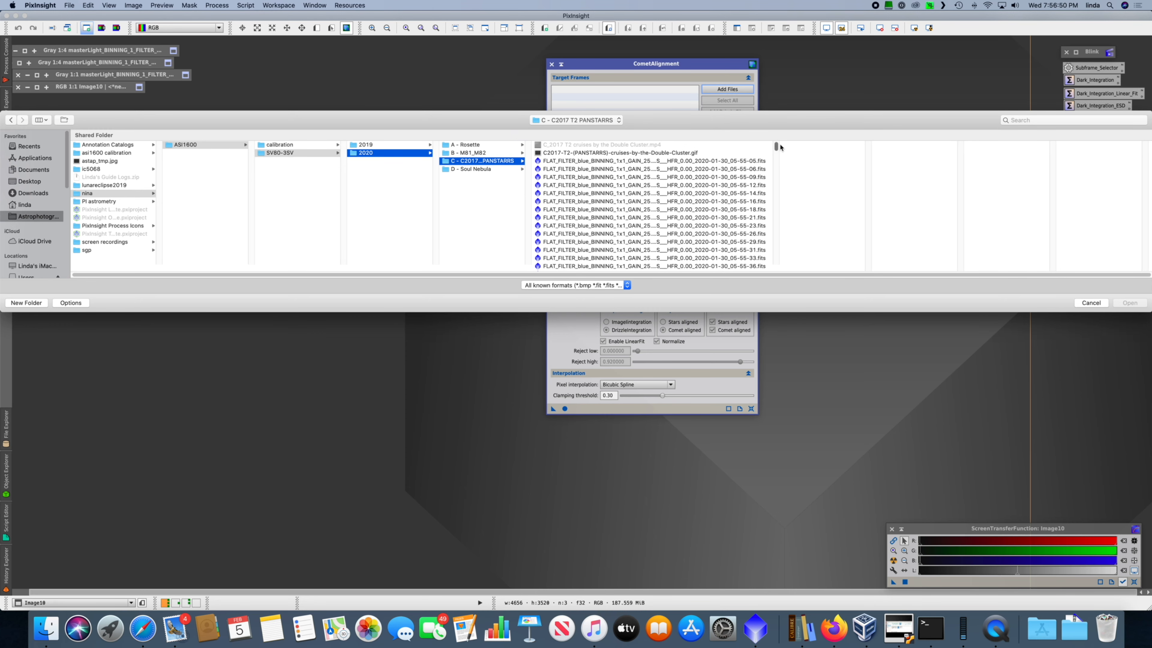
pyautogui.moveTo(776, 148); pyautogui.dragTo(774, 257)
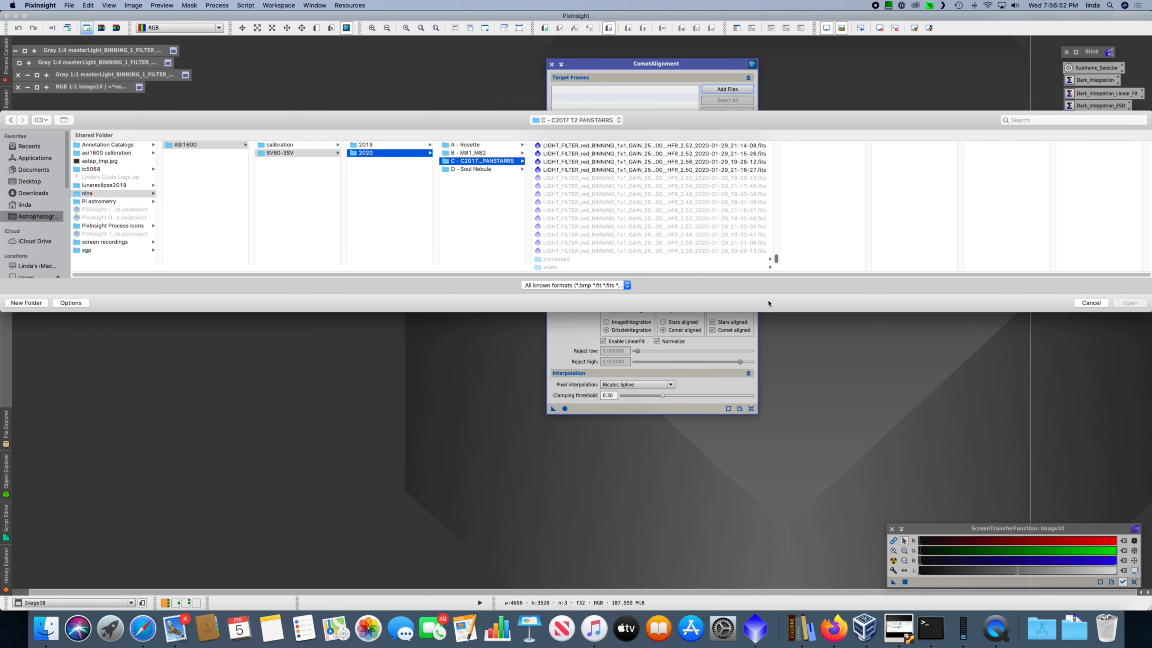
pyautogui.click(576, 260)
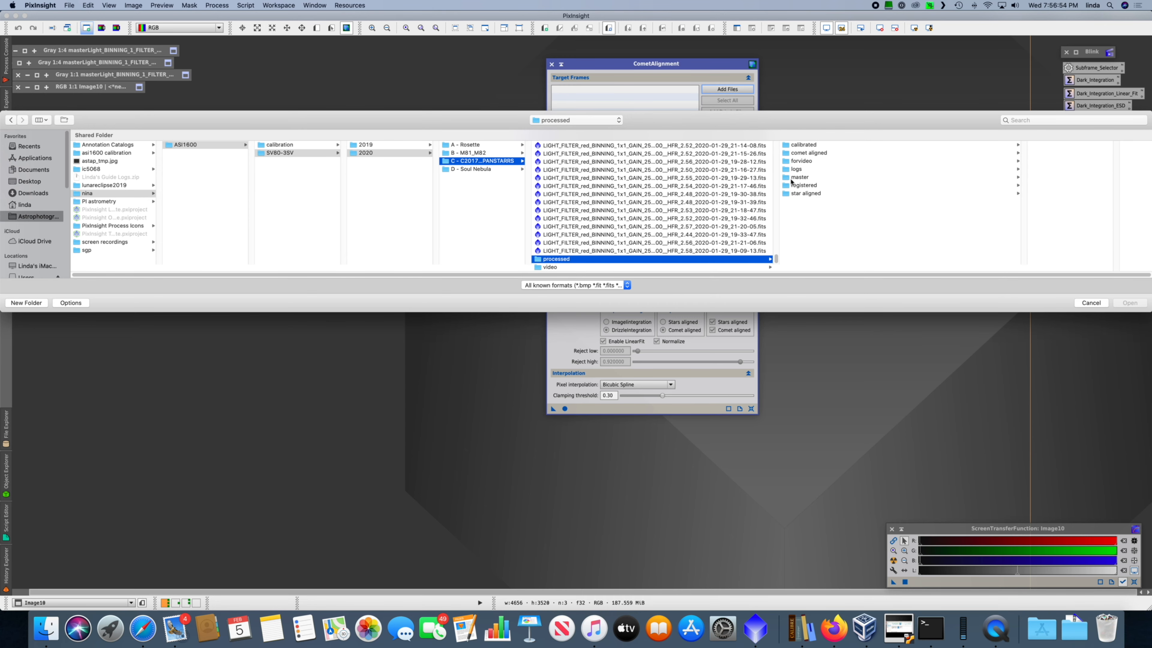
pyautogui.click(805, 185)
pyautogui.click(932, 145)
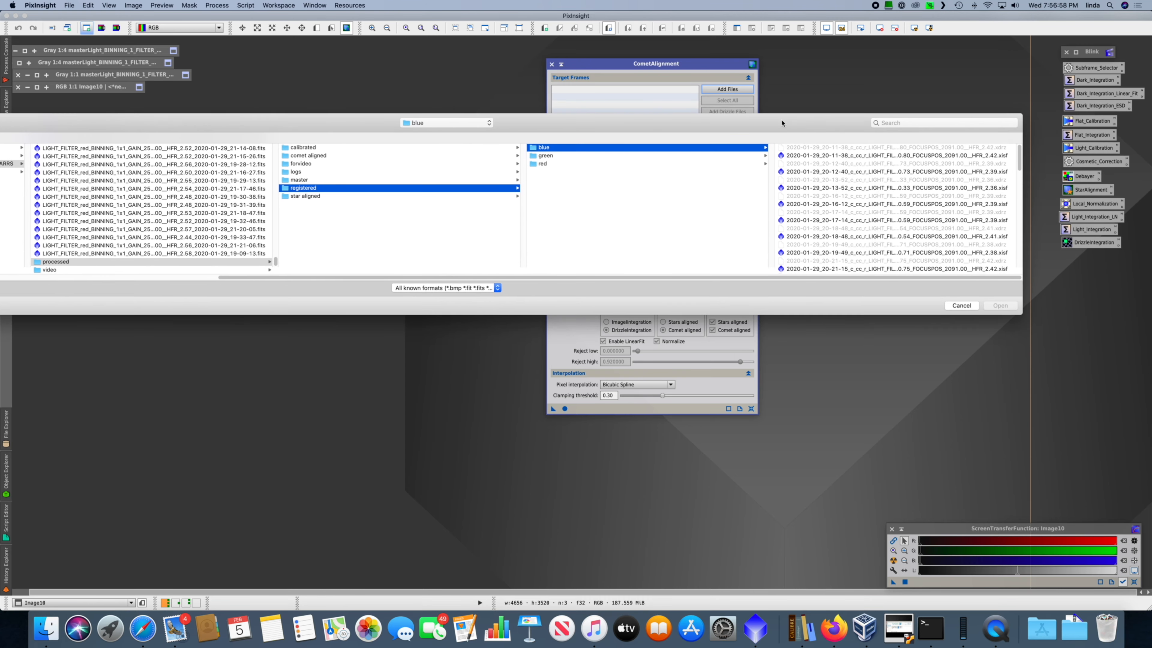
pyautogui.click(825, 156)
pyautogui.scroll(-10, 834, 254)
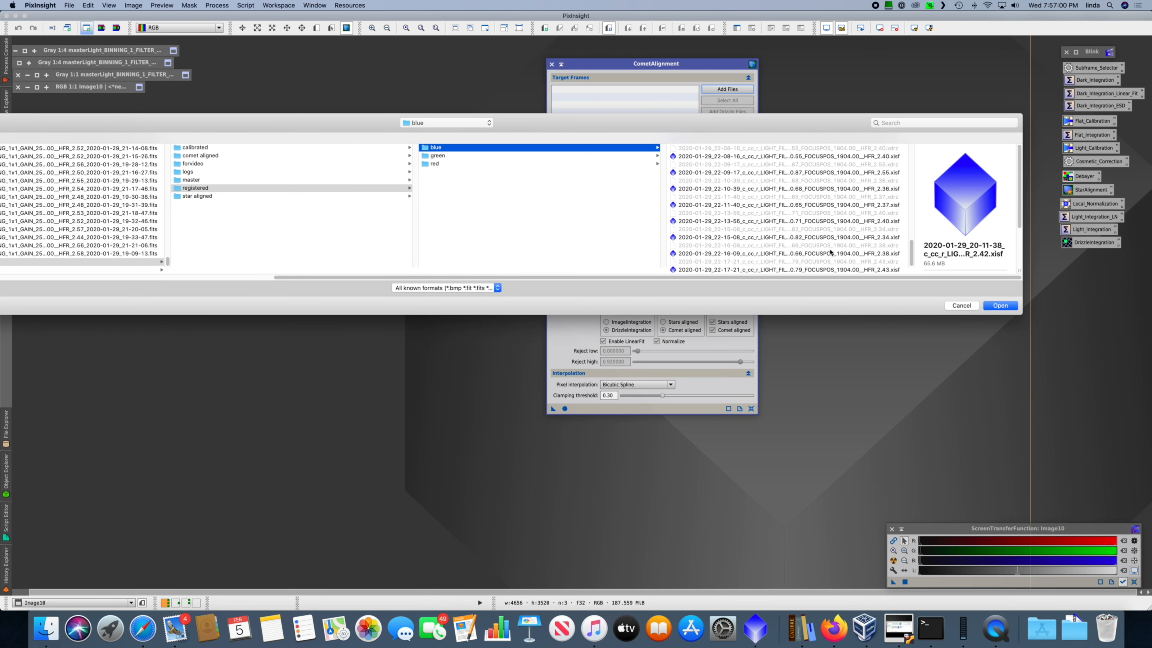
pyautogui.press('super+a')
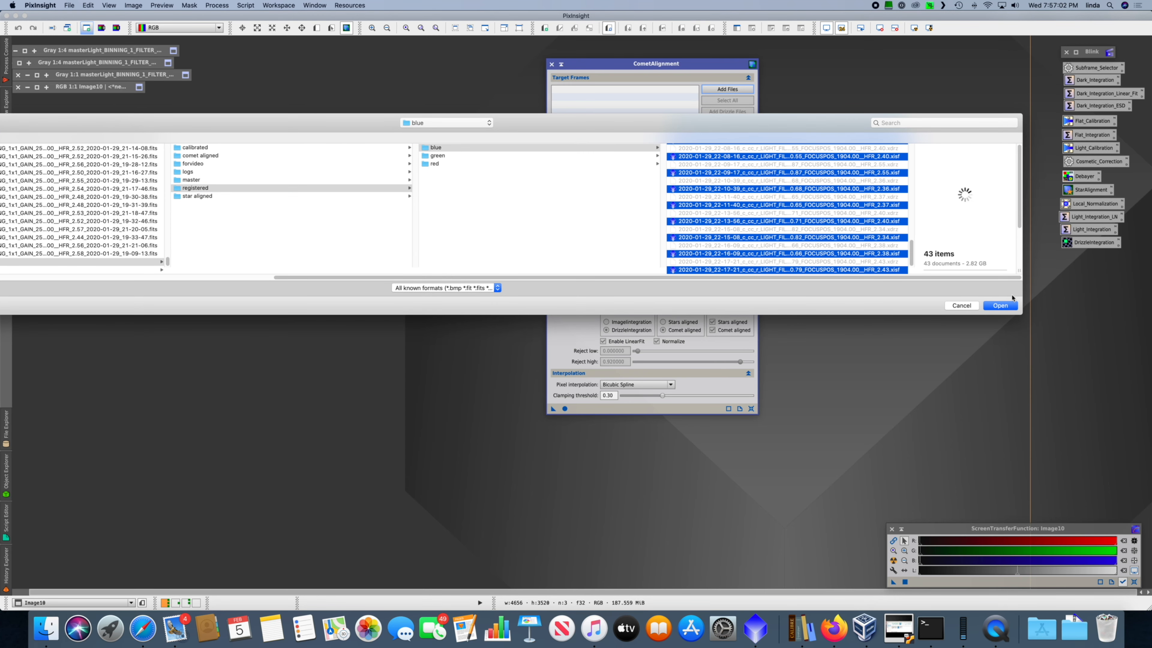
pyautogui.click(1009, 307)
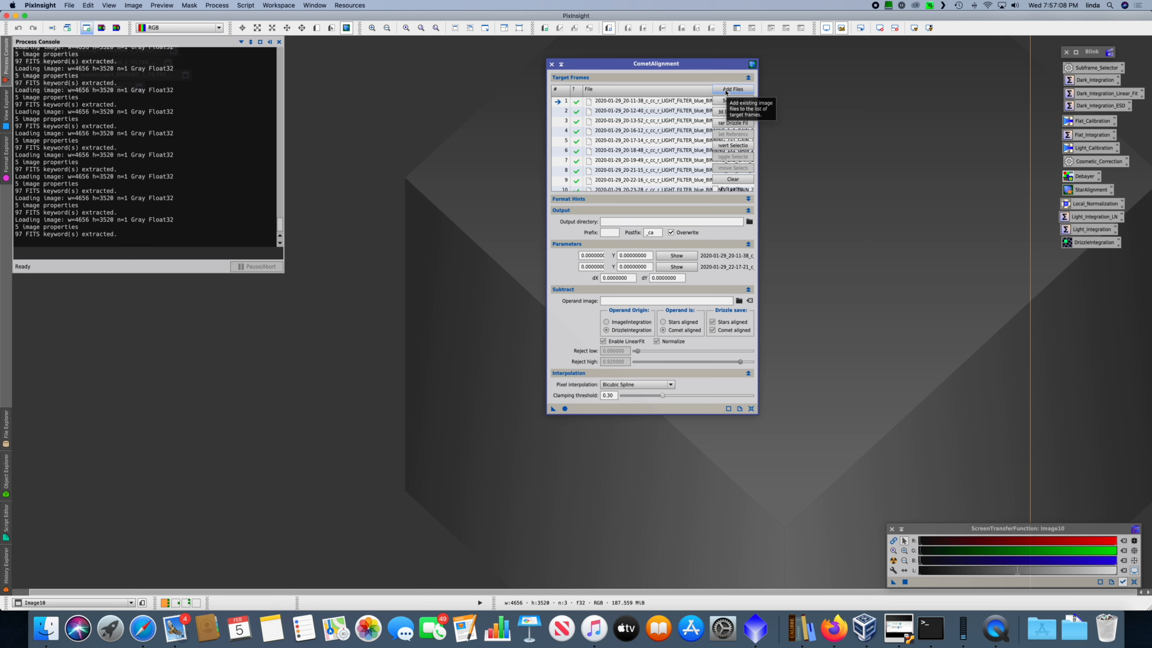
# Step: Add all registered green frames from processed/registered/green to the target frames
pyautogui.click(725, 90)
pyautogui.click(574, 120)
pyautogui.click(592, 134)
pyautogui.click(748, 154)
pyautogui.click(857, 154)
pyautogui.moveTo(899, 156); pyautogui.dragTo(897, 293)
pyautogui.keyDown('shift'); pyautogui.click(865, 274); pyautogui.keyUp('shift')
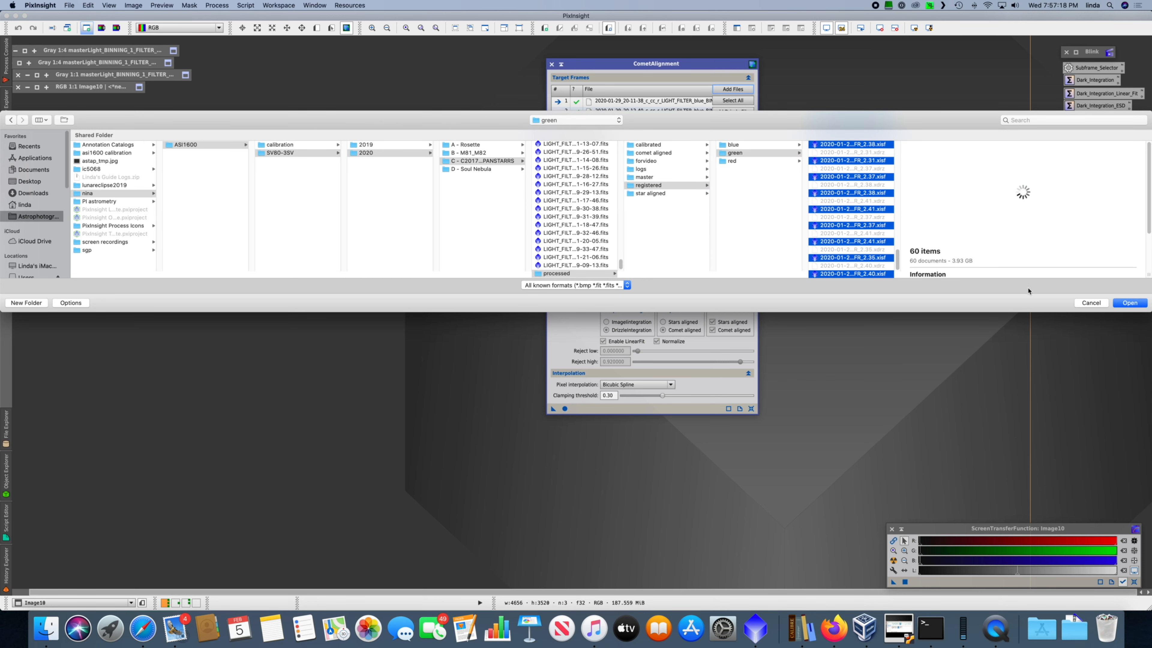
pyautogui.click(1116, 303)
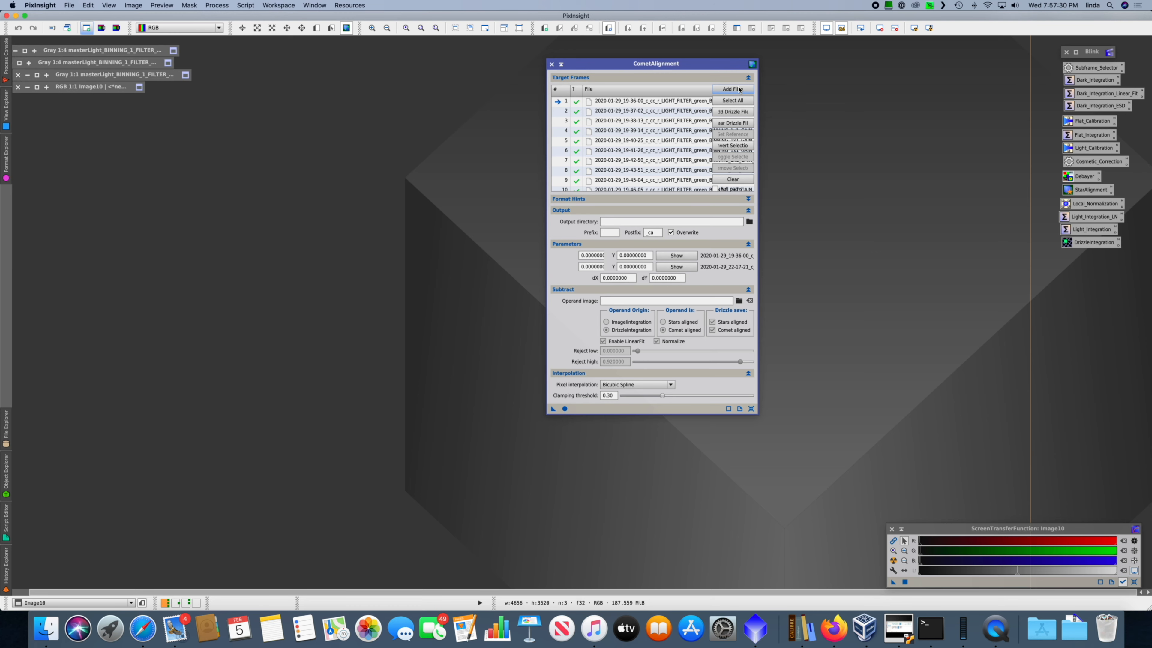
# Step: Add all registered red frames from processed/registered/red to the target frames
pyautogui.click(738, 89)
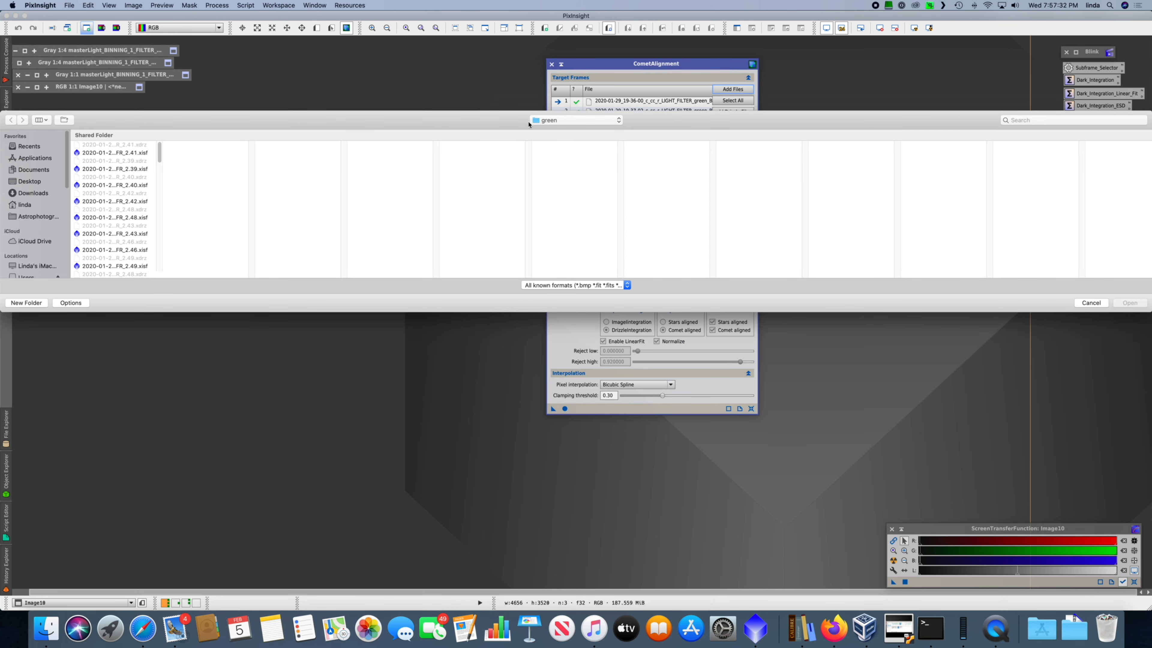
pyautogui.click(594, 120)
pyautogui.click(588, 130)
pyautogui.click(739, 162)
pyautogui.click(854, 153)
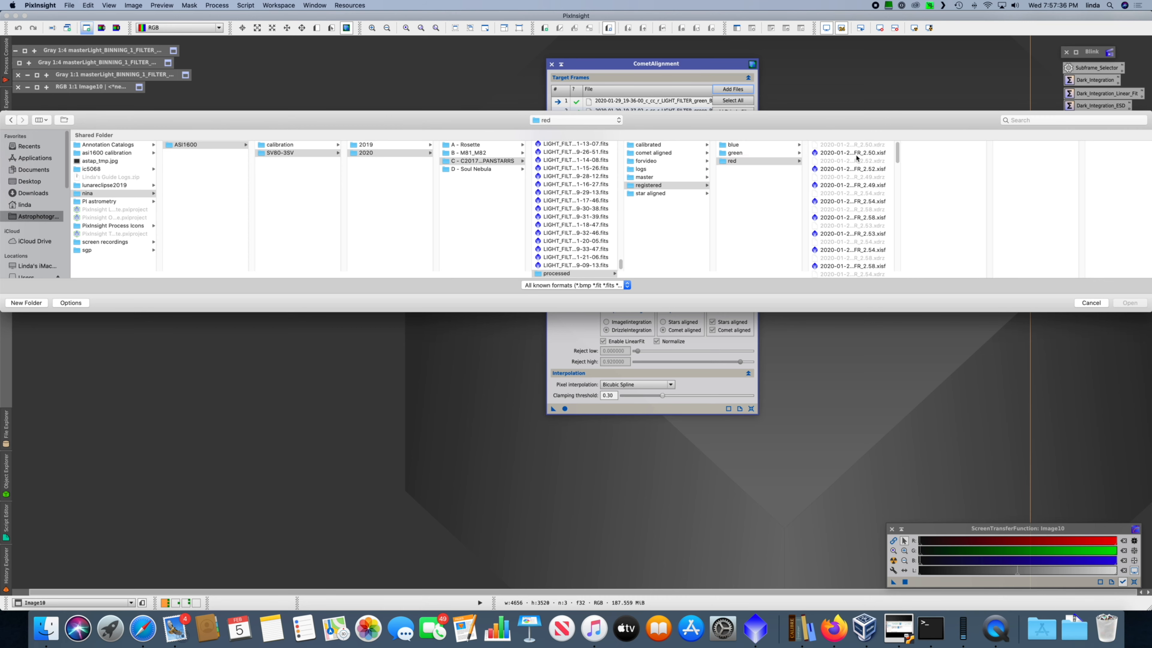
pyautogui.moveTo(897, 155); pyautogui.dragTo(912, 275)
pyautogui.keyDown('shift'); pyautogui.click(864, 274); pyautogui.keyUp('shift')
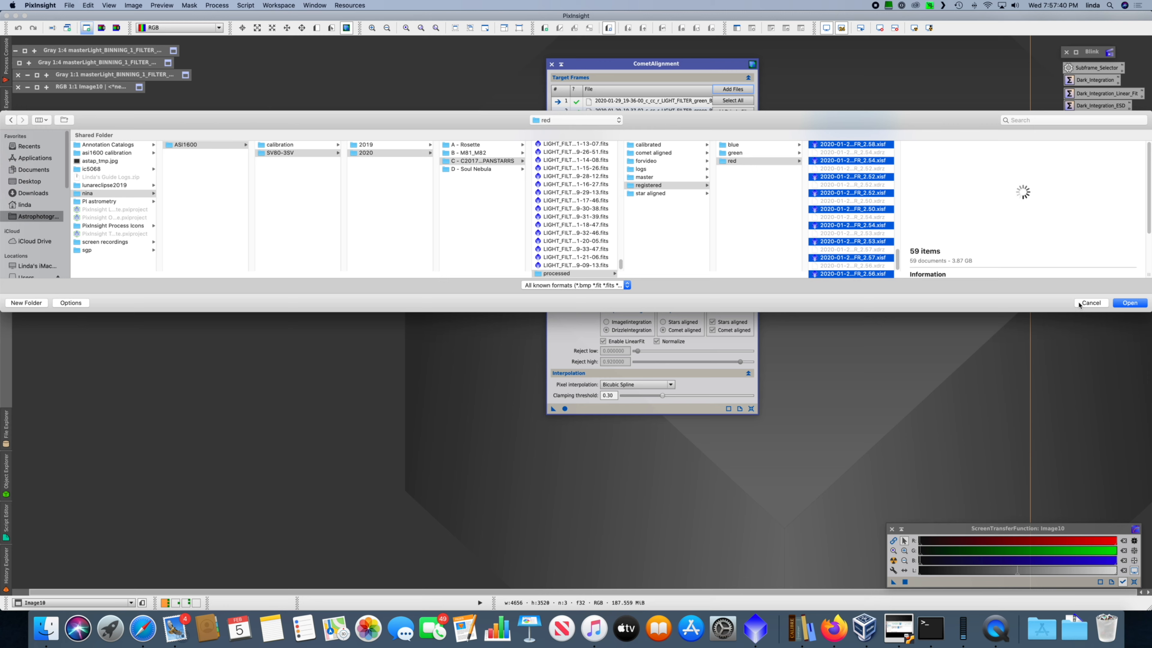
pyautogui.click(1130, 303)
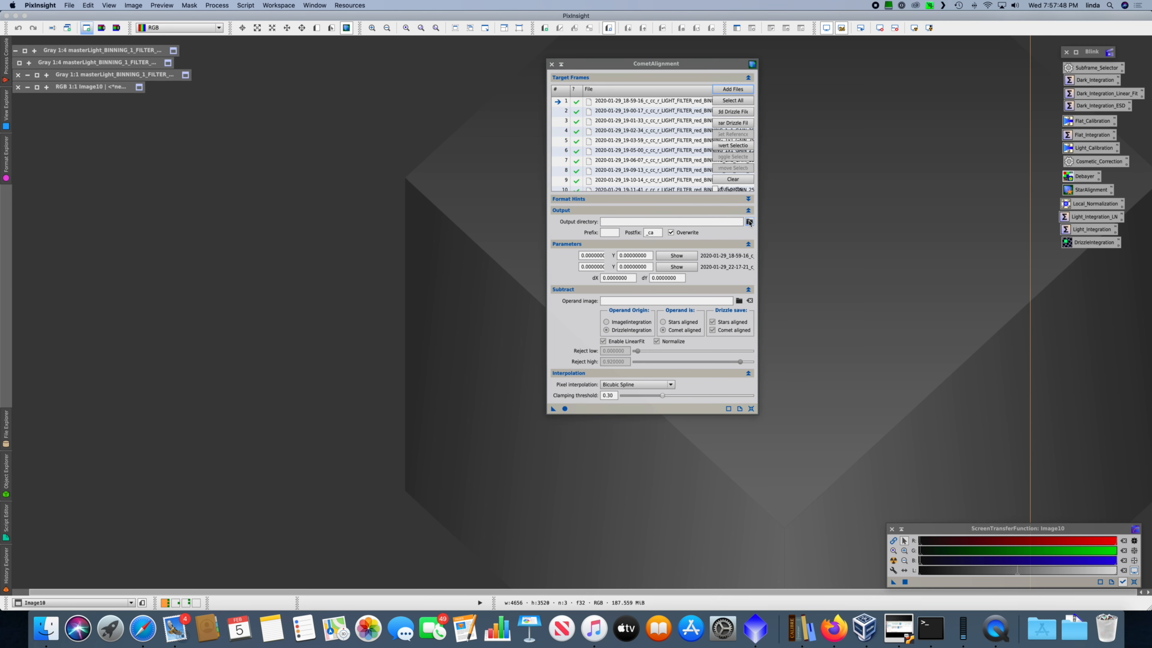
pyautogui.click(749, 221)
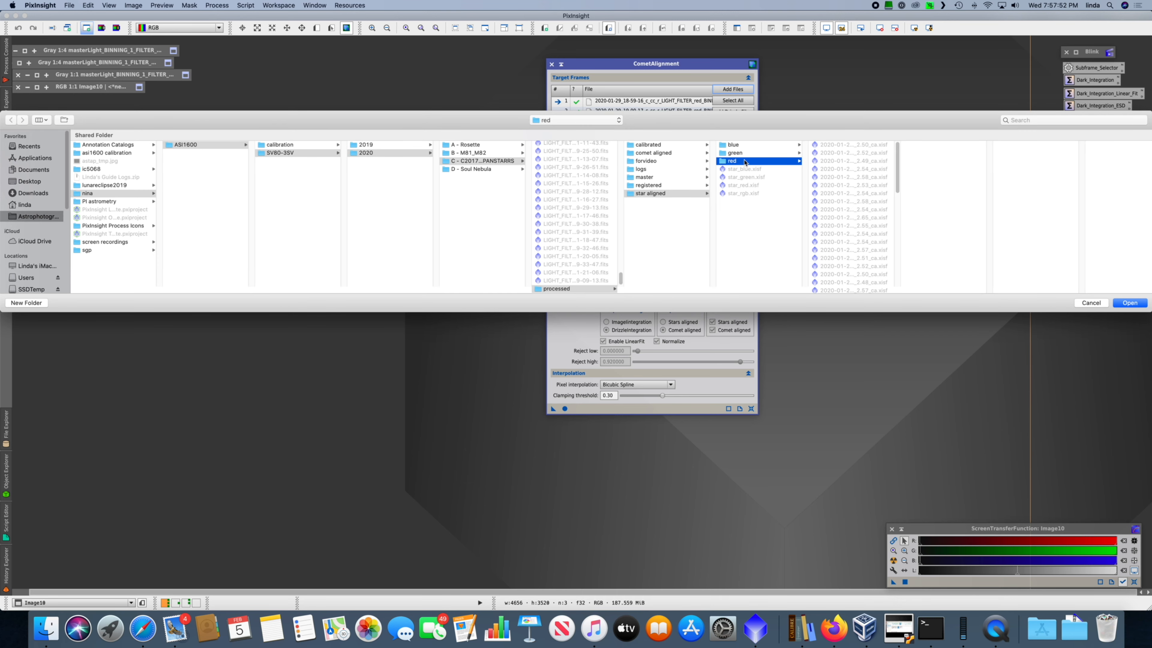
pyautogui.press('Left')
pyautogui.click(668, 153)
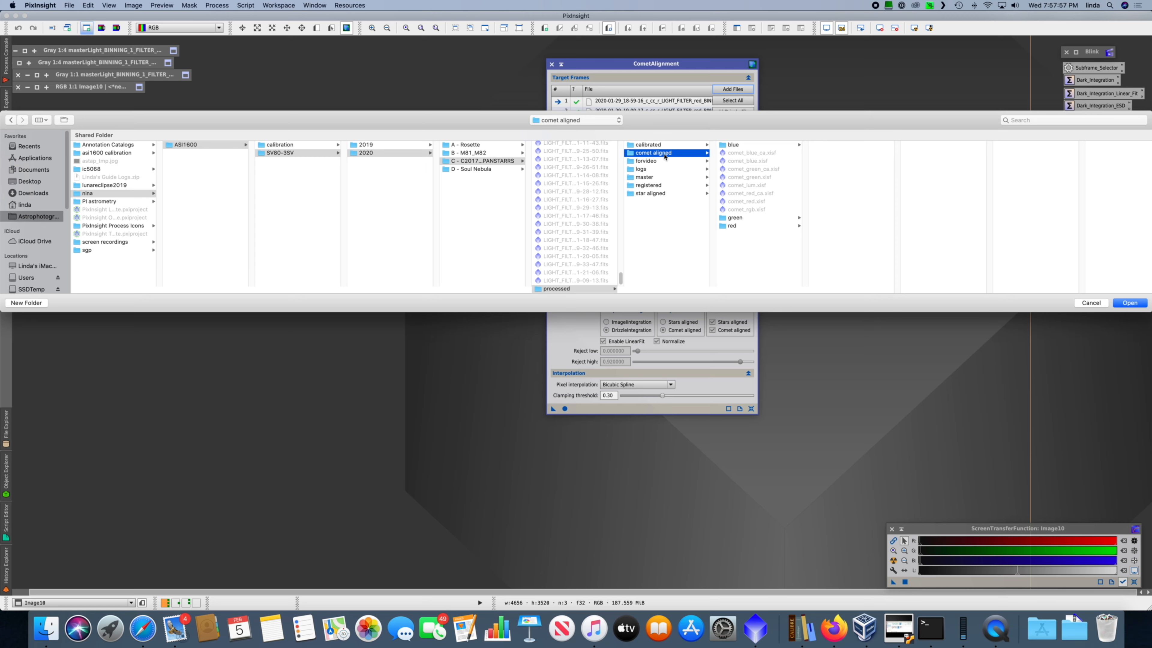
# Step: Switch to Finder and browse the Astrophotography drive down to nina/ASI1600/SV80-3SV/2020/C - C2017 T2 PANSTARRS/processed/comet aligned
pyautogui.click(43, 635)
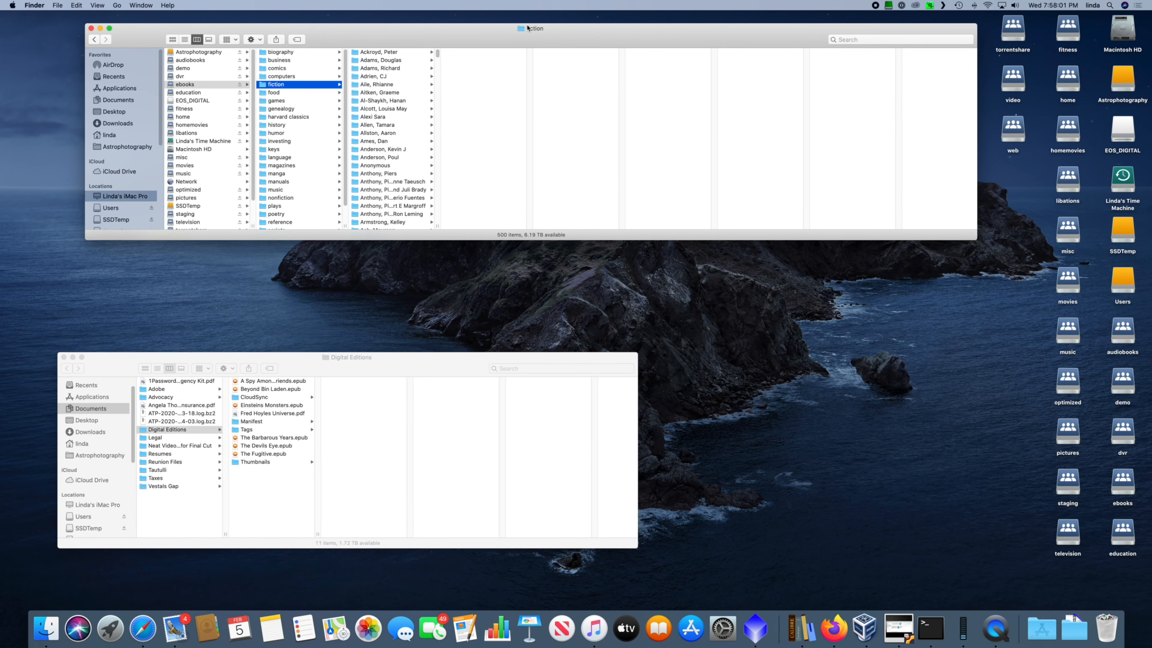
pyautogui.press('super+h')
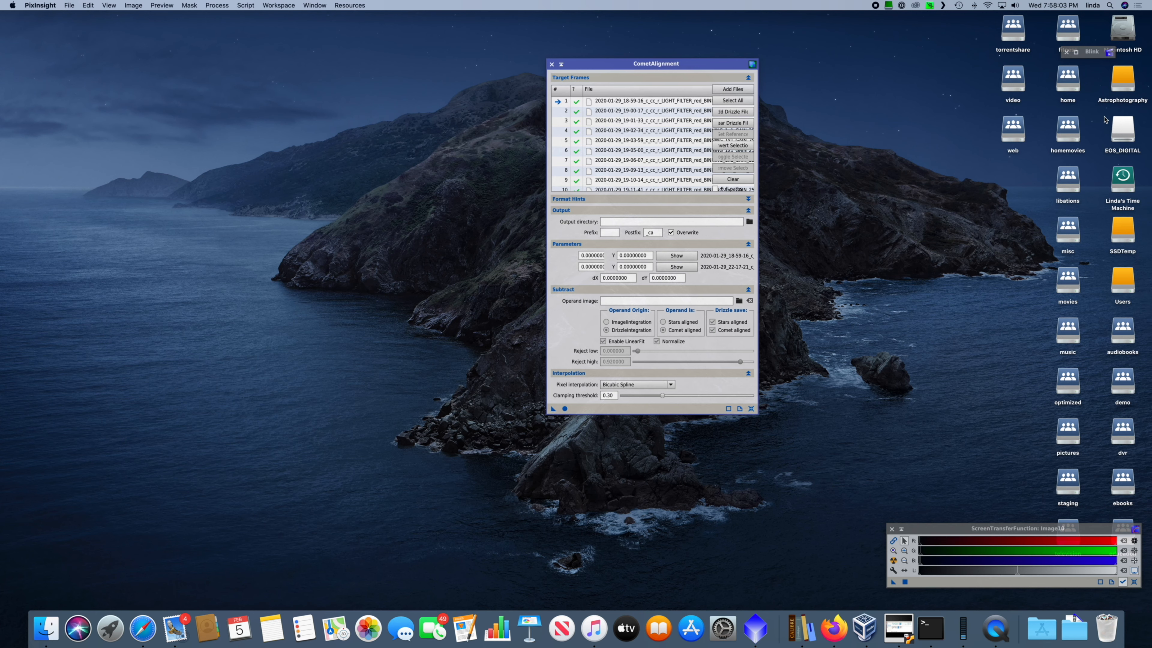
pyautogui.doubleClick(1123, 86)
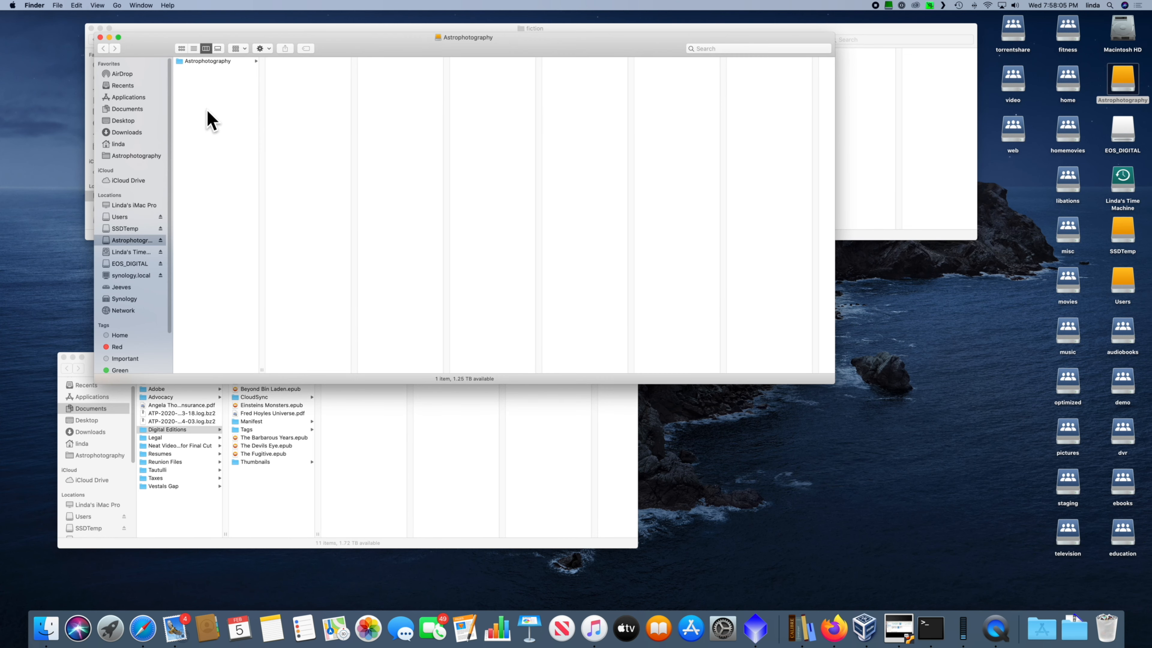
pyautogui.click(205, 62)
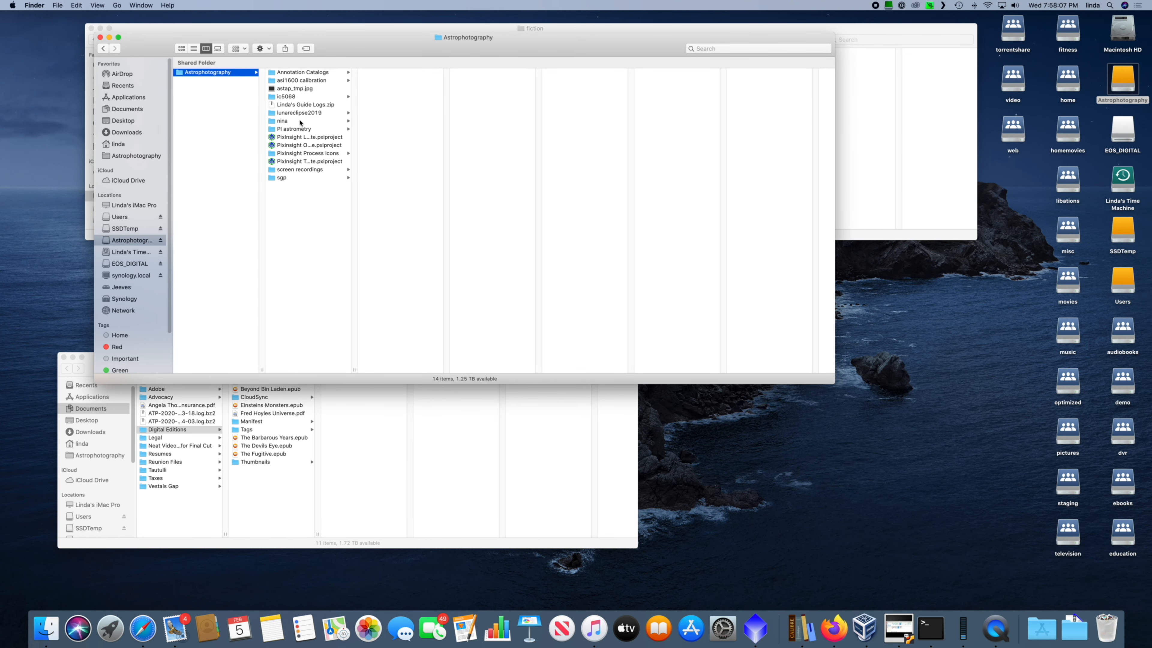
pyautogui.click(318, 121)
pyautogui.click(419, 73)
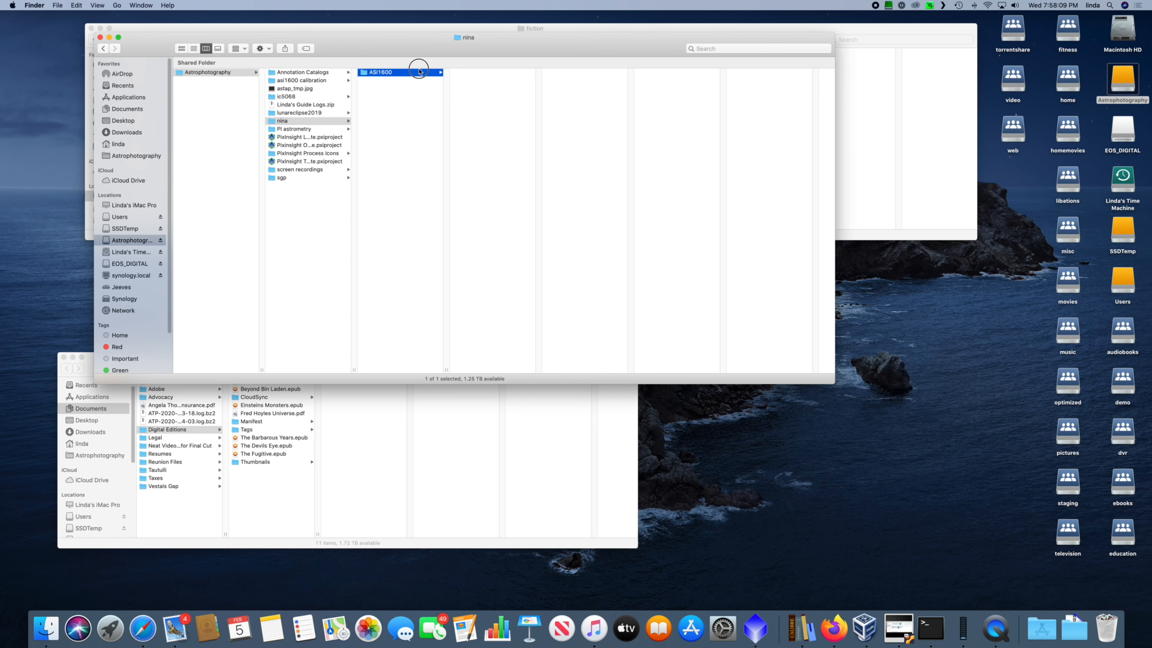
pyautogui.click(508, 80)
pyautogui.click(583, 81)
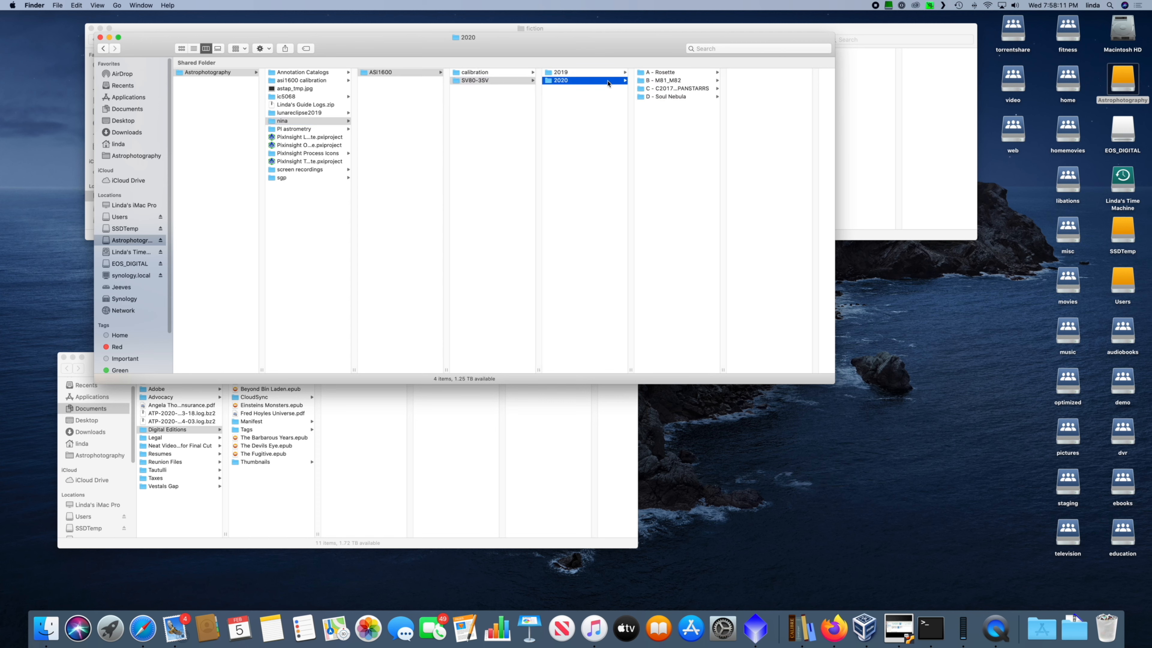
pyautogui.click(710, 89)
pyautogui.scroll(-20, 769, 350)
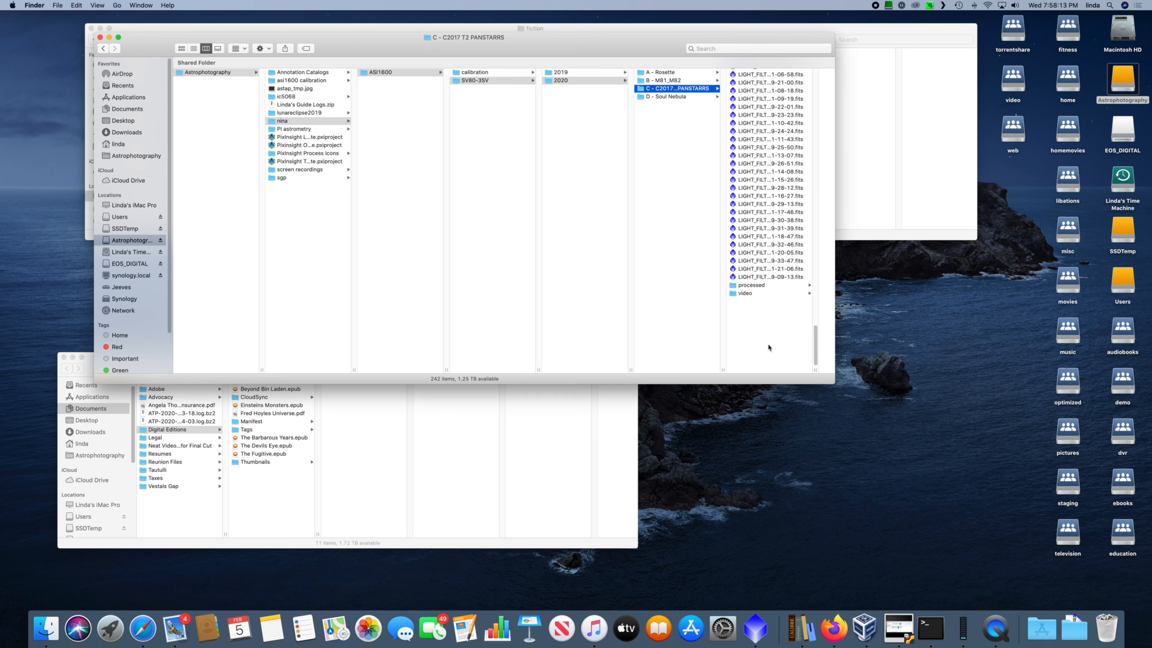
pyautogui.click(761, 361)
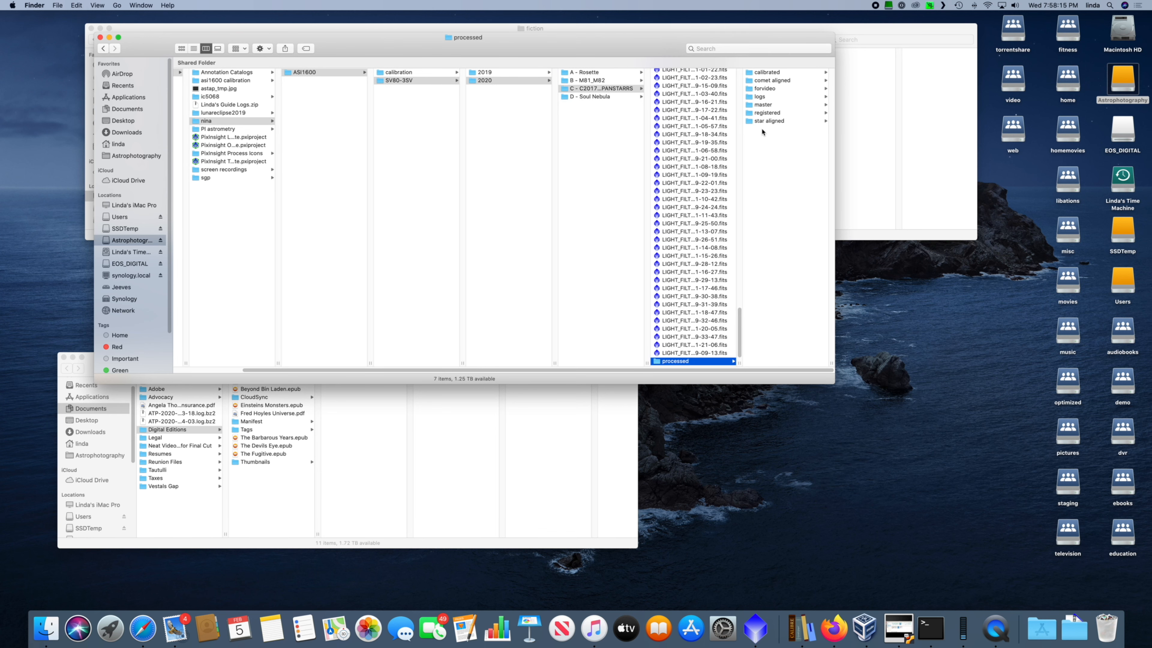
pyautogui.click(771, 81)
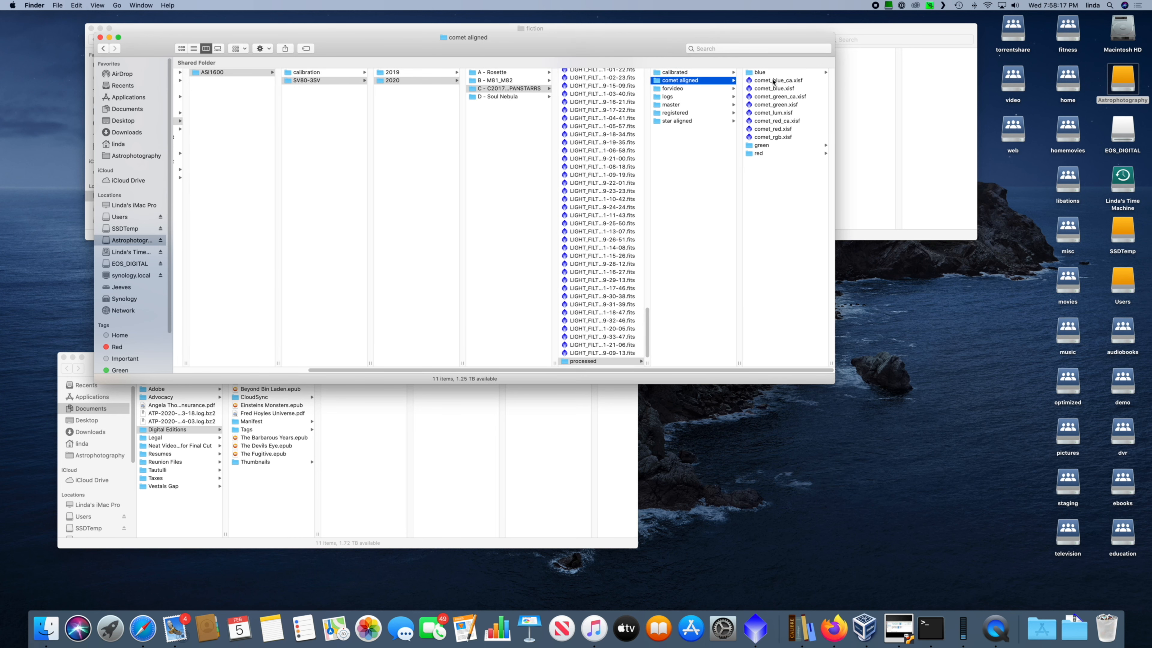
# Step: Move all the existing files and folders inside the comet aligned folder to the Trash
pyautogui.click(765, 73)
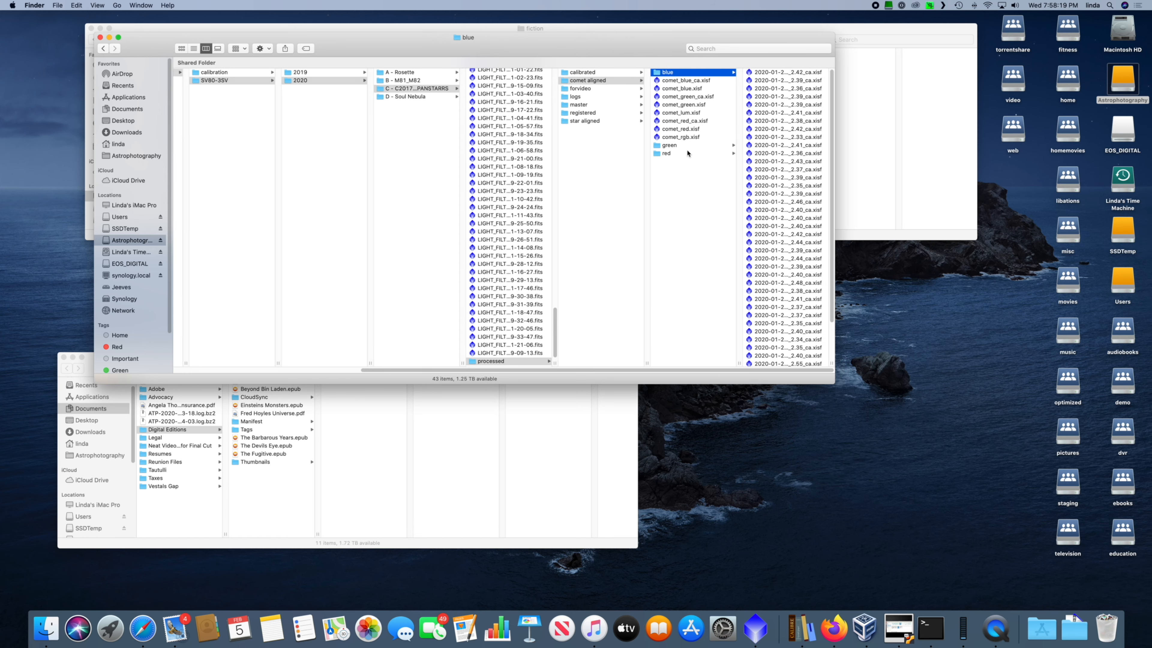
pyautogui.keyDown('shift'); pyautogui.click(680, 154); pyautogui.keyUp('shift')
pyautogui.rightClick(681, 155)
pyautogui.click(703, 196)
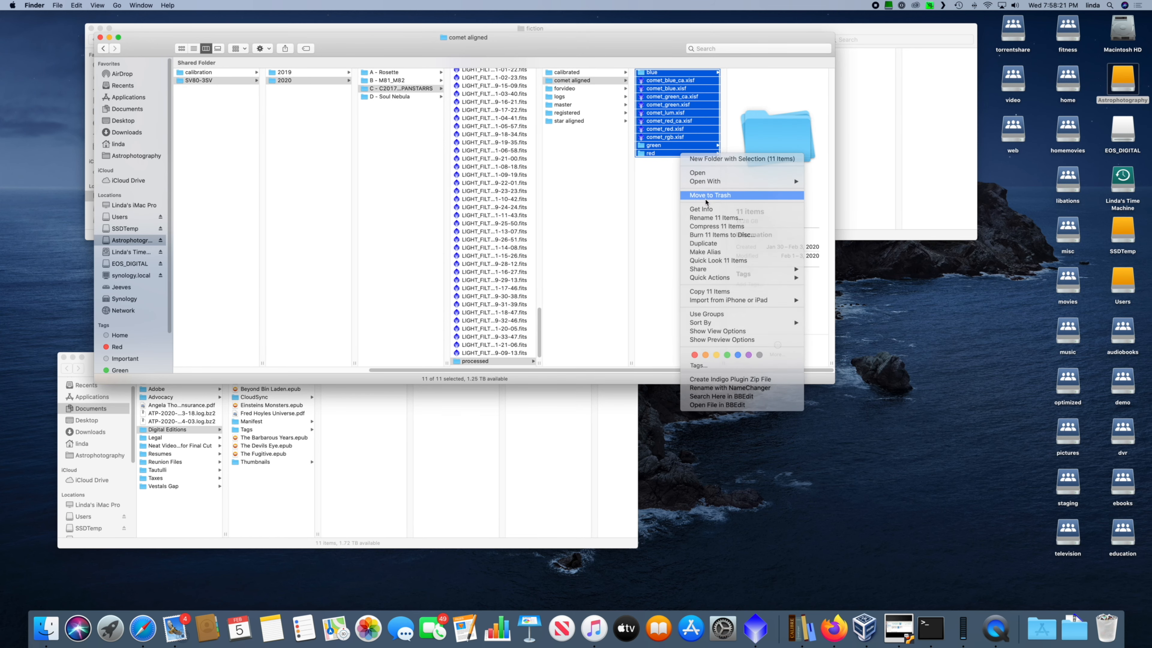
# Step: Switch back to PixInsight, choose processed/comet aligned as the CometAlignment output directory and widen the process window
pyautogui.click(752, 629)
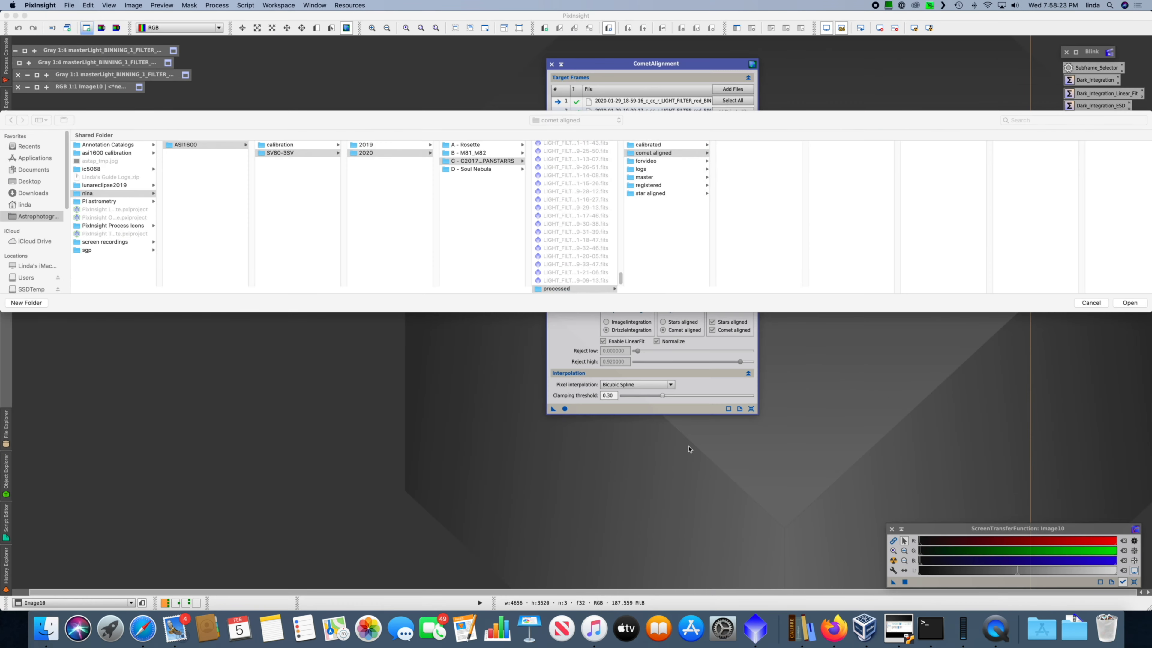
pyautogui.click(1127, 303)
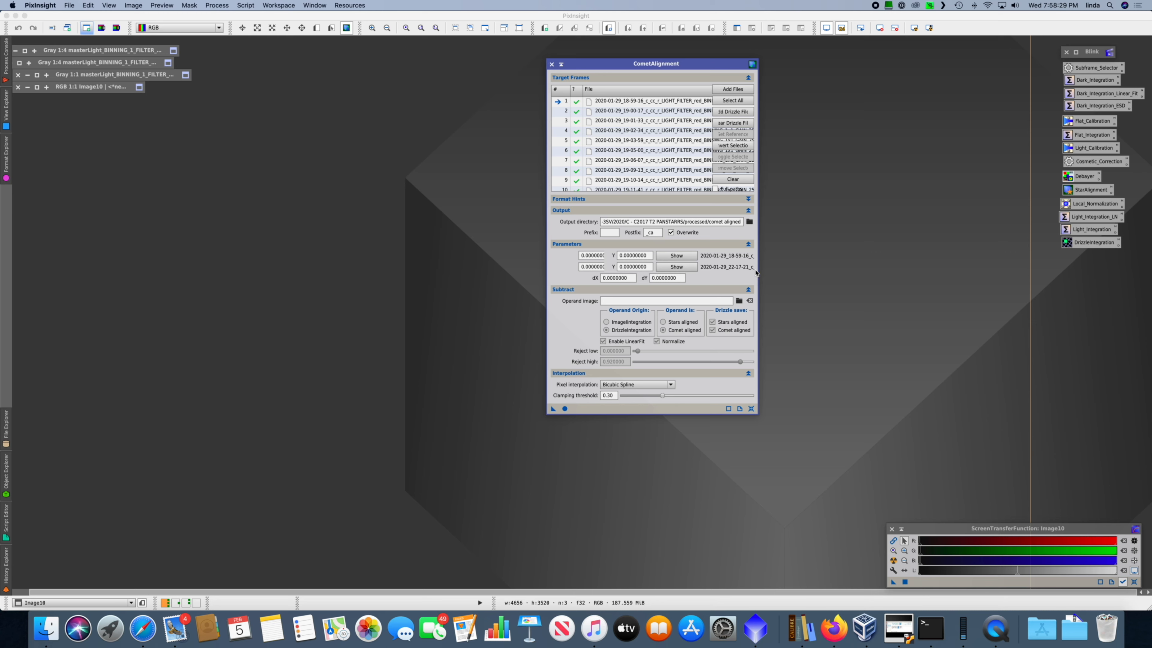
pyautogui.moveTo(757, 273); pyautogui.dragTo(1014, 266)
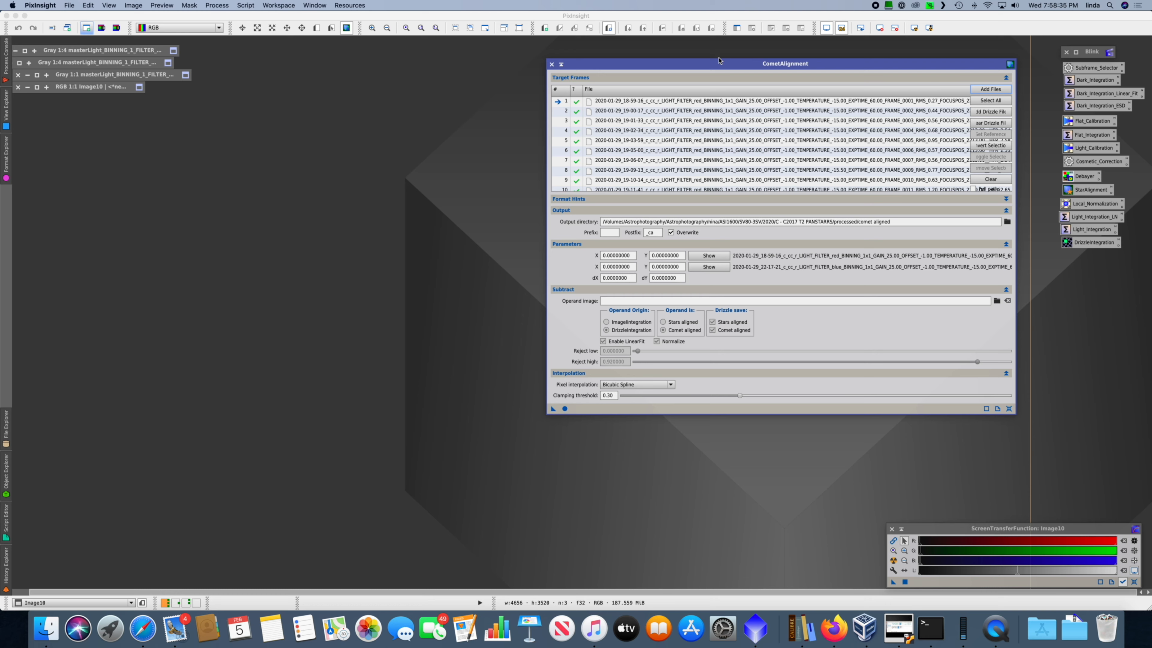
pyautogui.moveTo(719, 65); pyautogui.dragTo(712, 54)
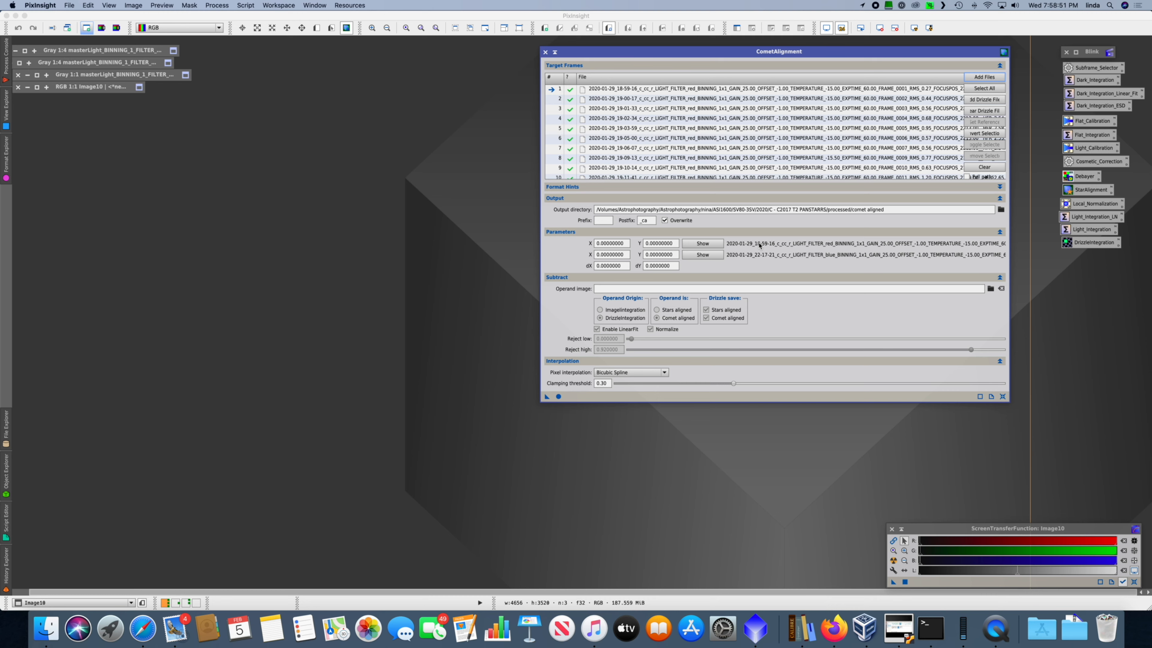
# Step: Open the first target frame, the red 2020-01-29_18-59-16 exposure, from the CometAlignment parameters and auto-stretch its display
pyautogui.click(709, 244)
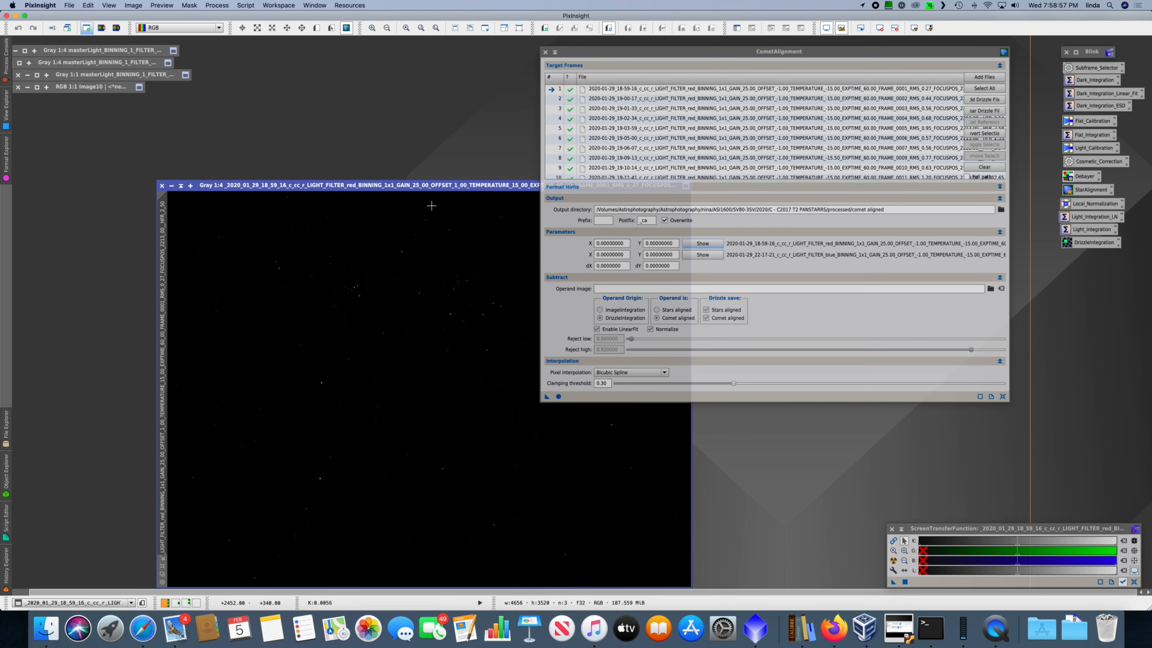
pyautogui.click(441, 187)
pyautogui.moveTo(441, 187); pyautogui.dragTo(442, 120)
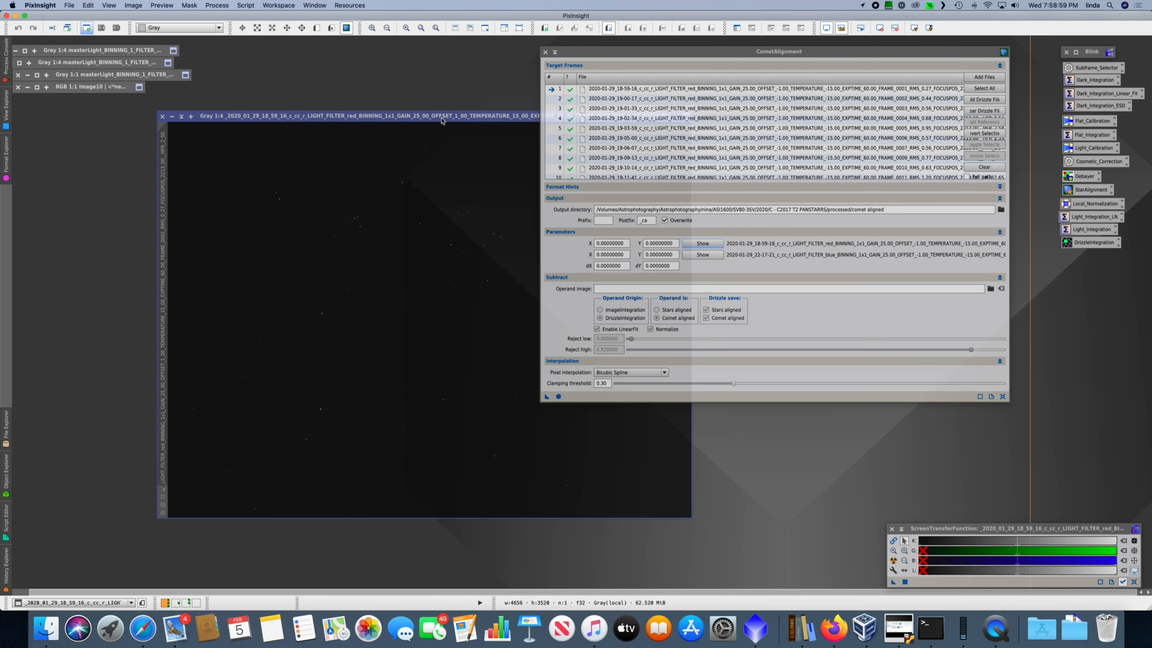
pyautogui.press('super+a')
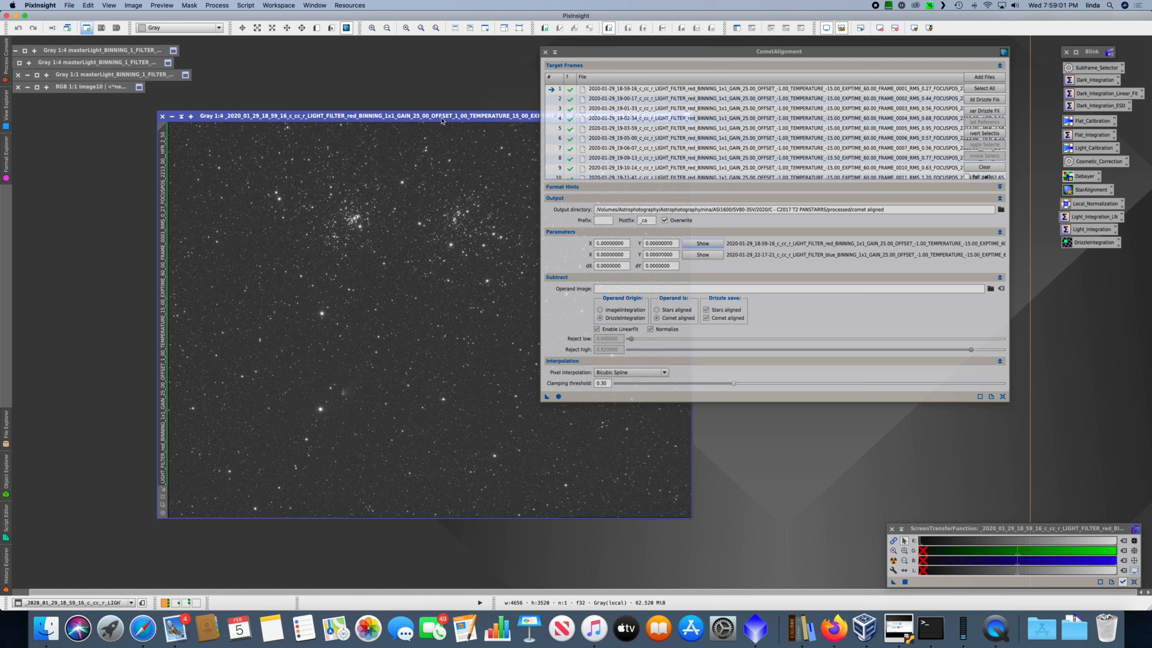
# Step: Mark the comet's core in the first red frame at 1:1 zoom to set its starting coordinates
pyautogui.press('super+1')
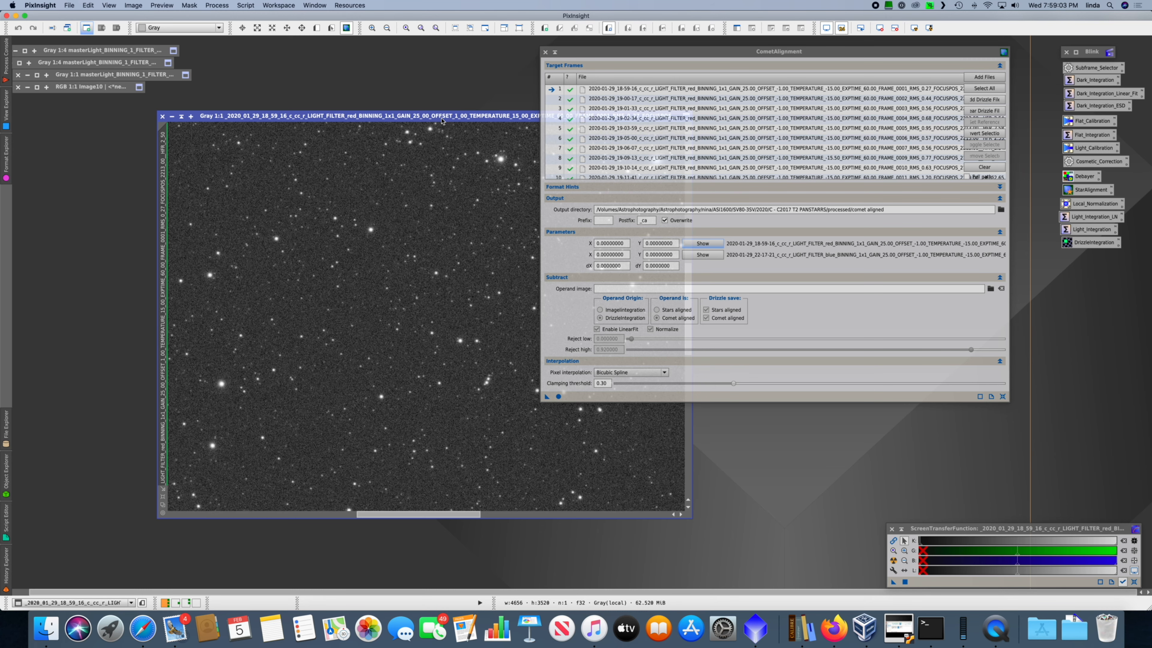
pyautogui.press('space')
pyautogui.moveTo(323, 353); pyautogui.dragTo(519, 144)
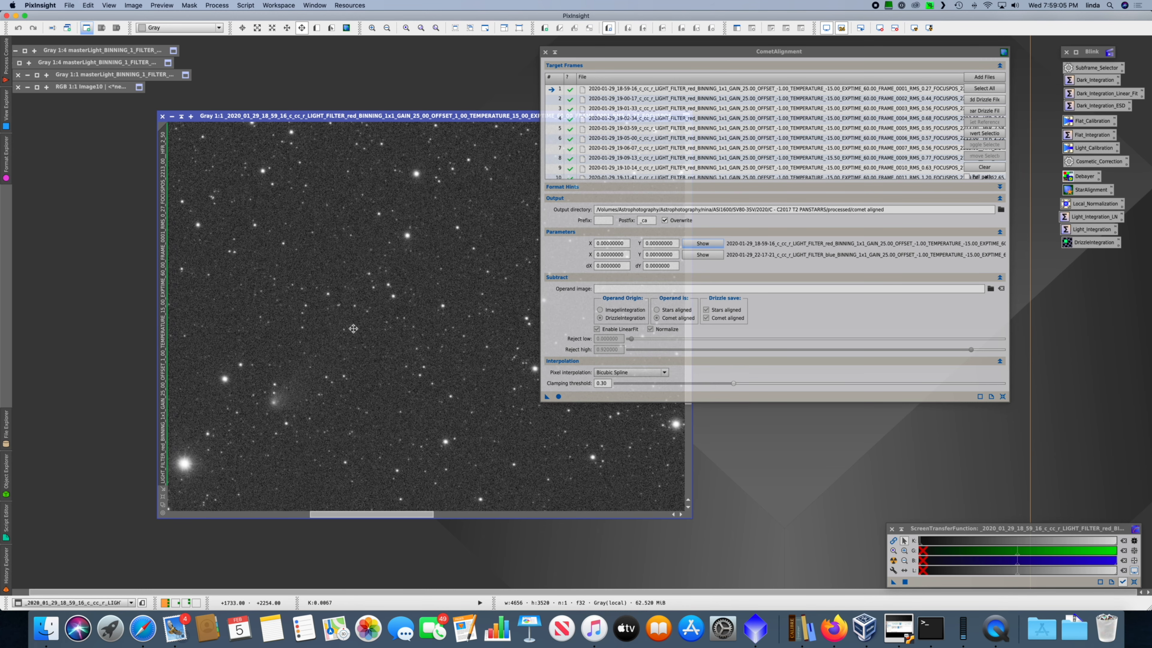
pyautogui.moveTo(352, 329); pyautogui.dragTo(481, 270)
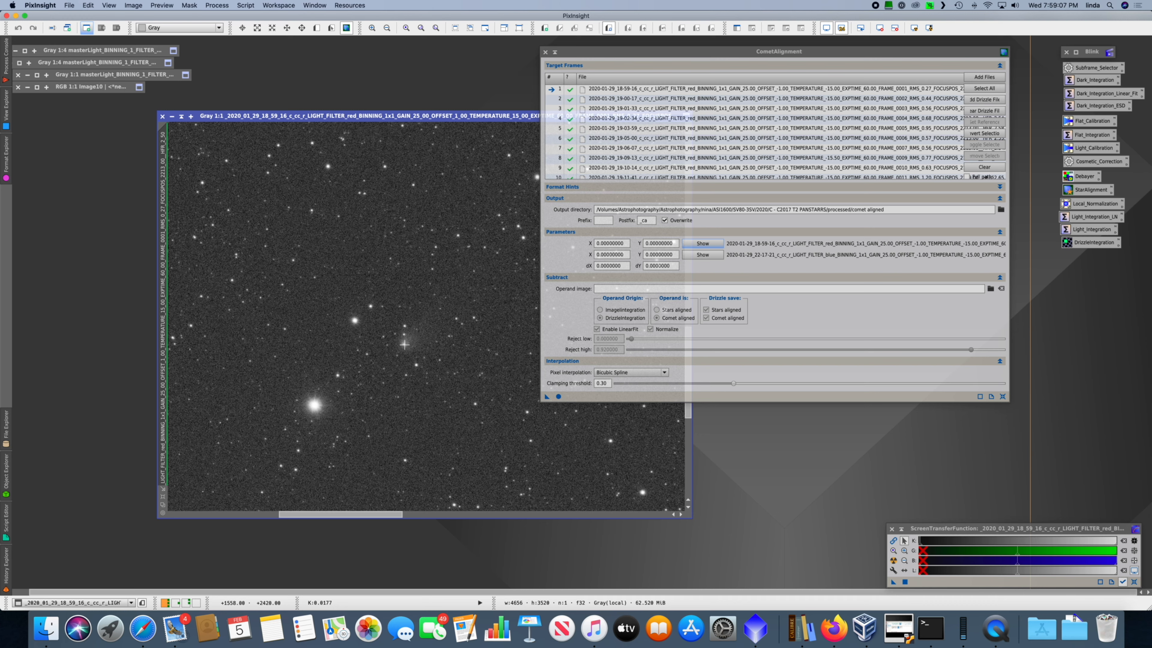
pyautogui.click(402, 344)
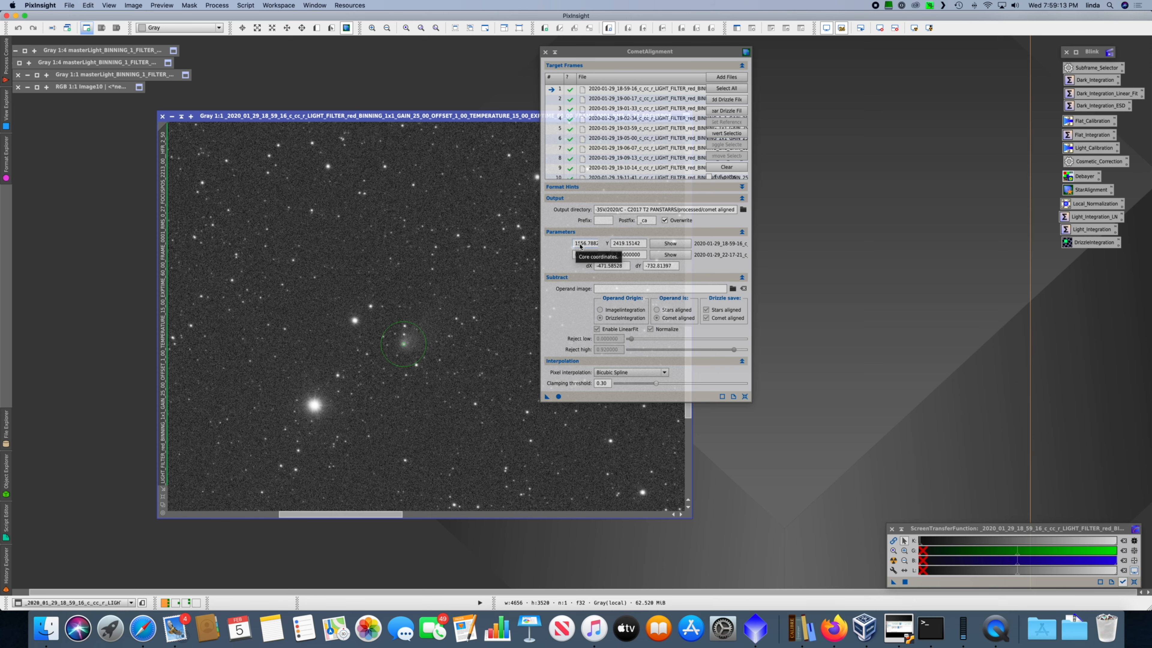
# Step: Open the last target frame, the blue 2020-01-29_22-17-21 exposure, auto-stretch it and mark the comet's core for its coordinates
pyautogui.click(654, 254)
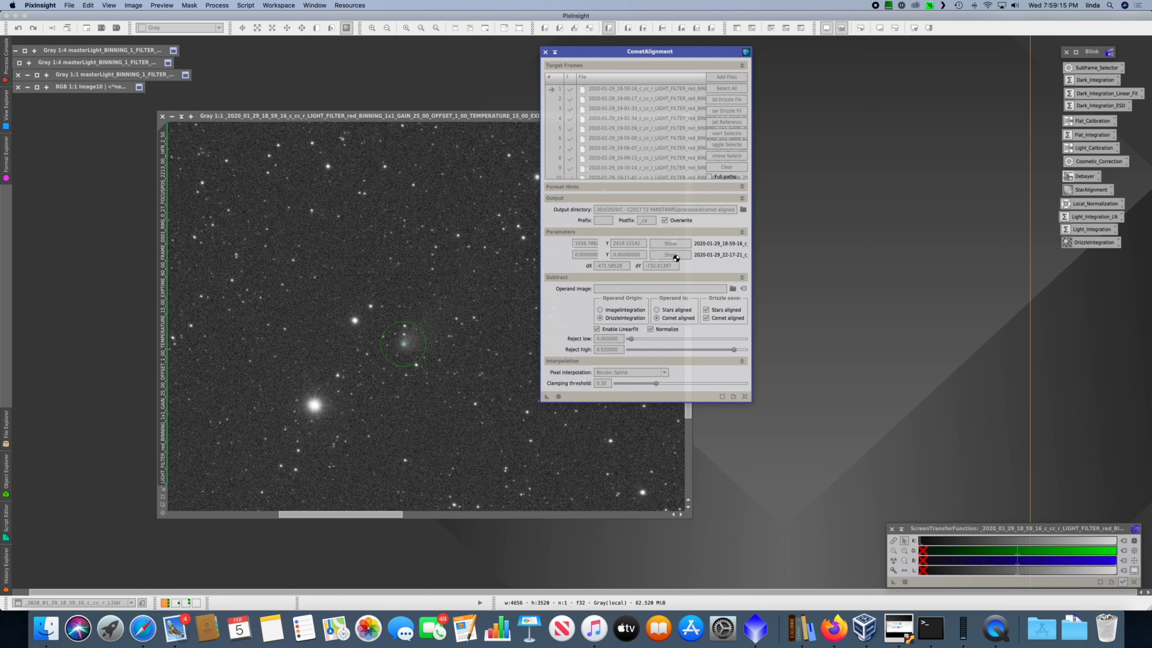
pyautogui.press('super+a')
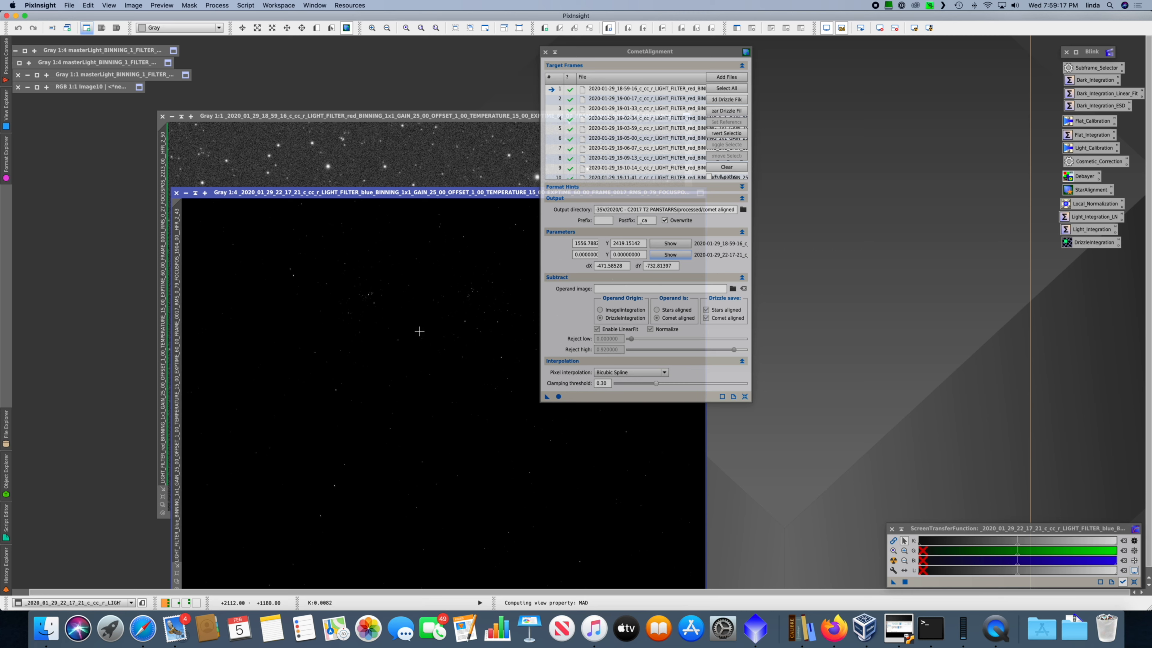
pyautogui.scroll(3, 418, 334)
pyautogui.press('space')
pyautogui.moveTo(344, 436); pyautogui.dragTo(534, 278)
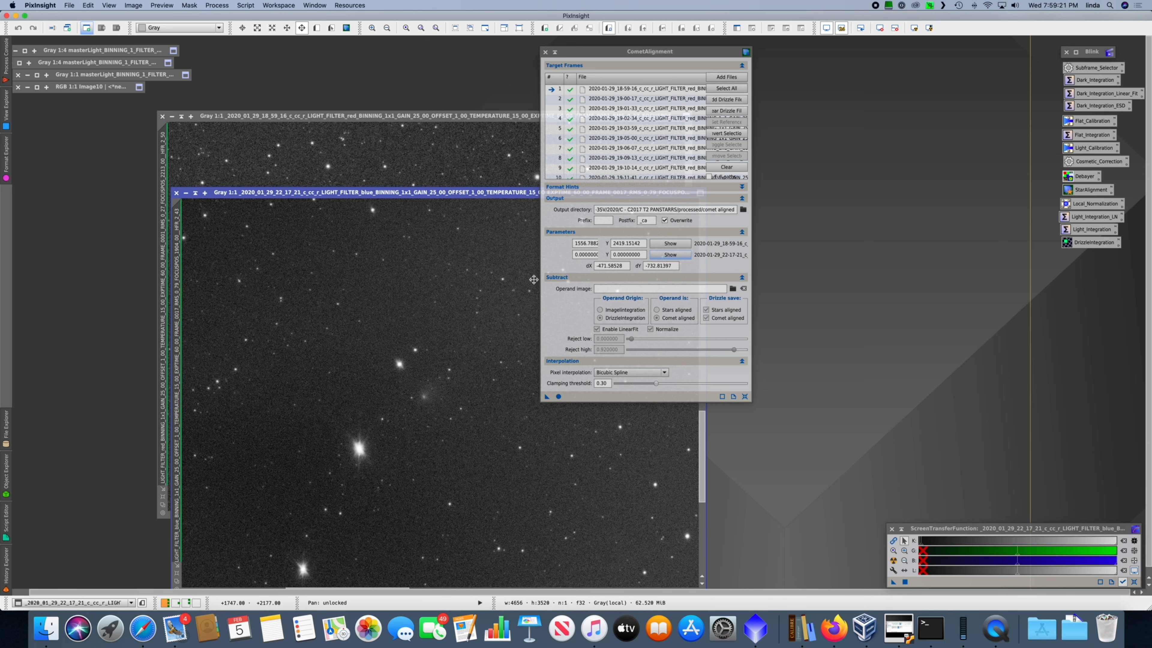
pyautogui.click(422, 397)
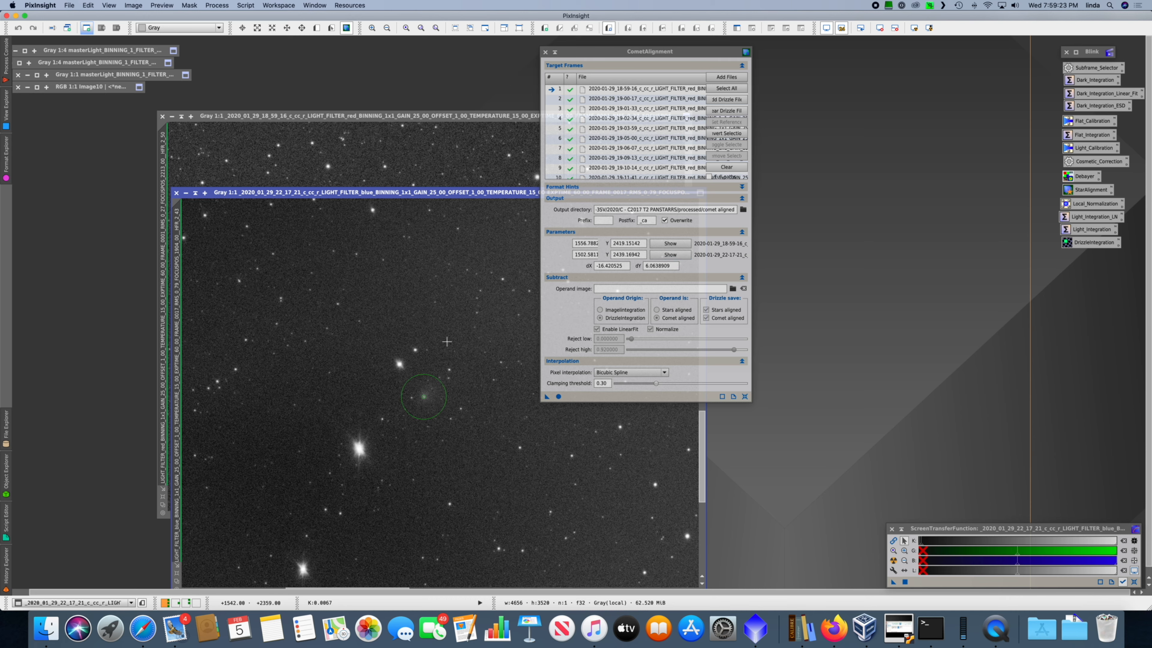
# Step: Fit the whole blue frame in its window and run CometAlignment on the target frames
pyautogui.moveTo(467, 194); pyautogui.dragTo(469, 196)
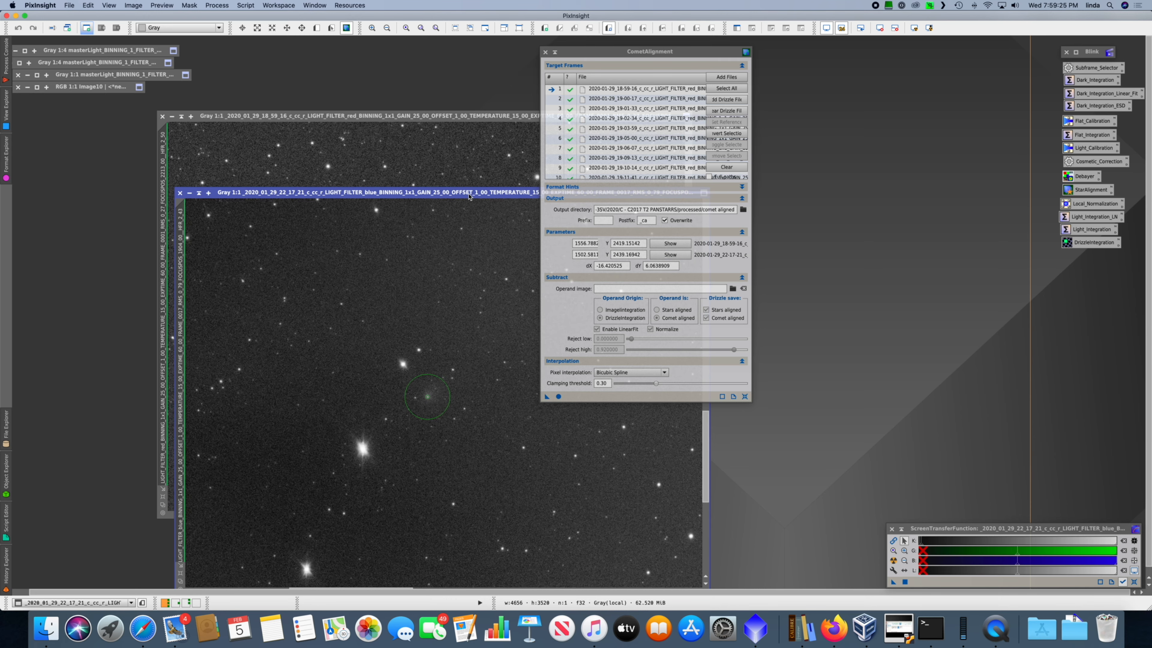
pyautogui.doubleClick(469, 194)
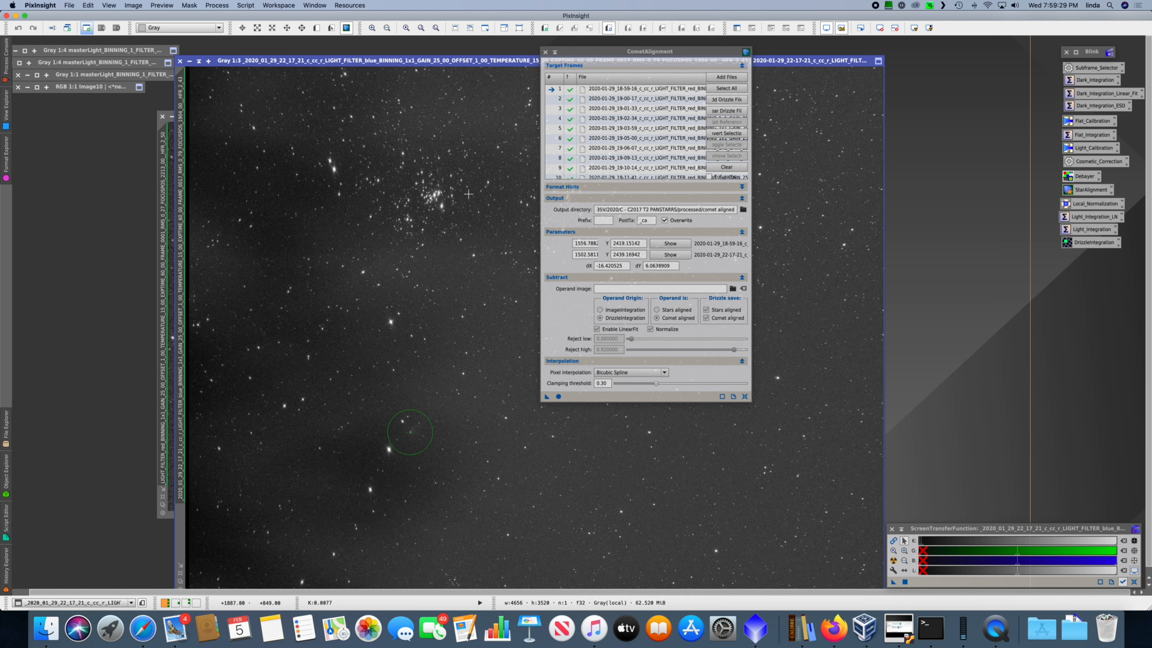
pyautogui.click(581, 101)
pyautogui.click(559, 396)
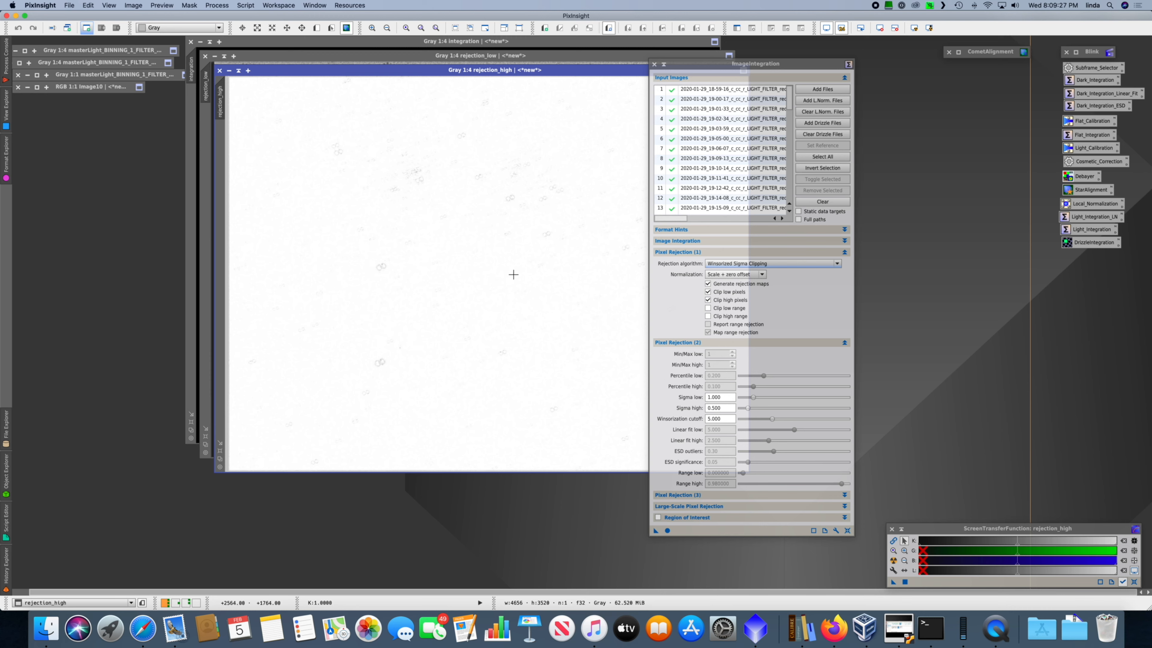
# Step: Close the rejection_high and rejection_low maps produced by ImageIntegration
pyautogui.moveTo(436, 73); pyautogui.dragTo(432, 111)
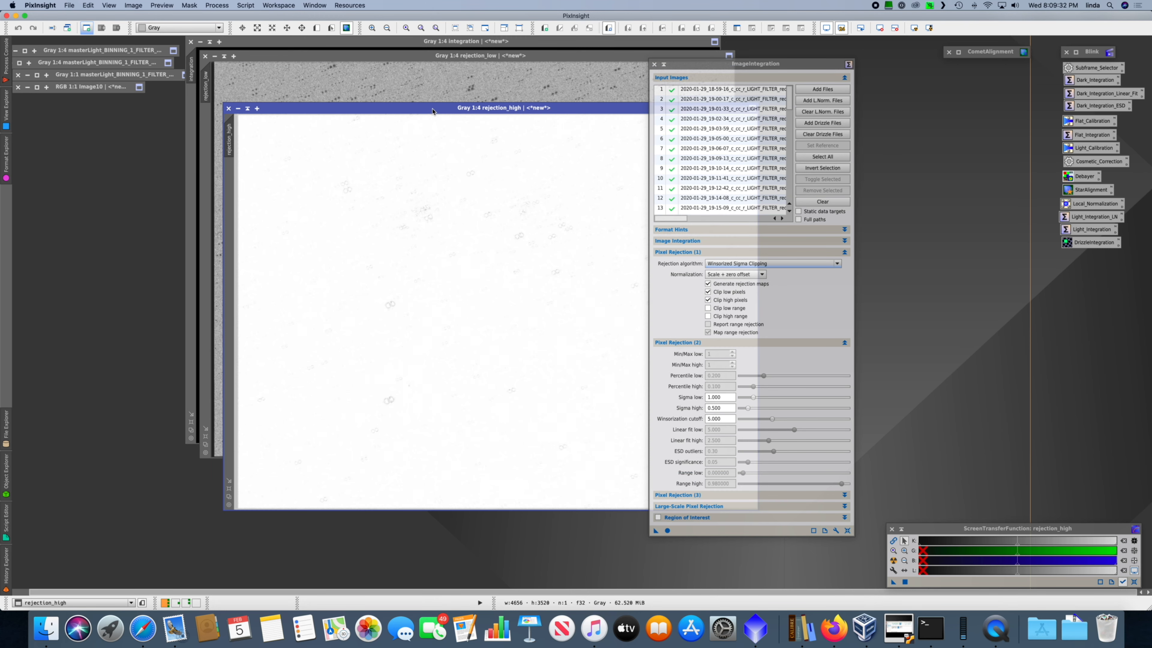
pyautogui.click(227, 109)
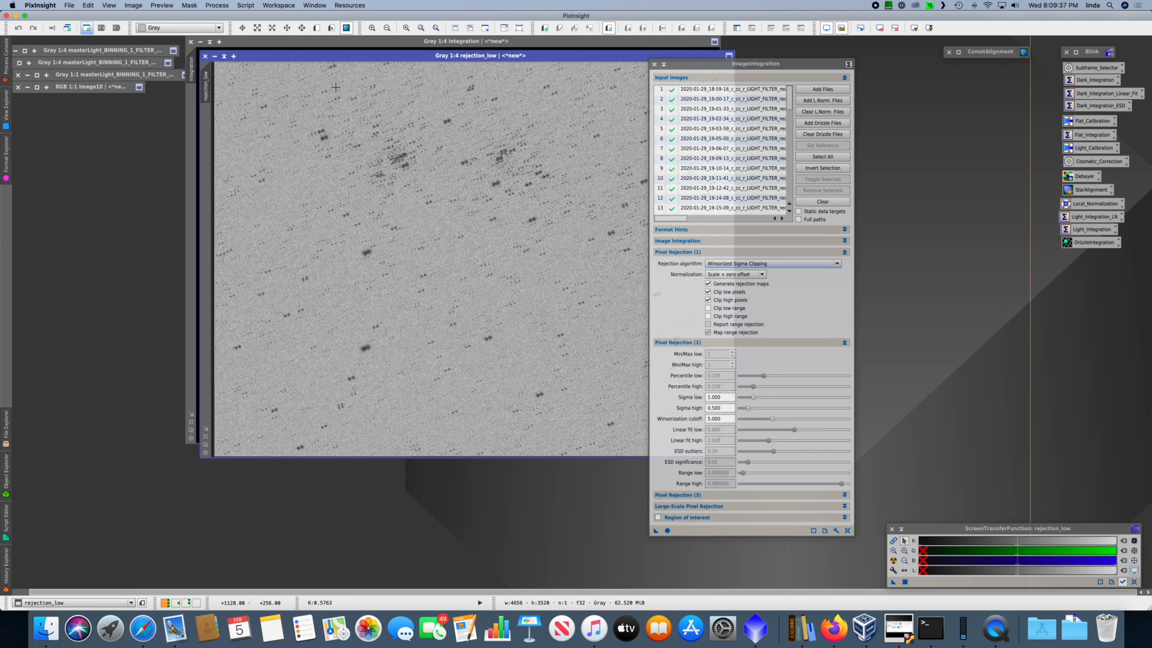
pyautogui.click(205, 55)
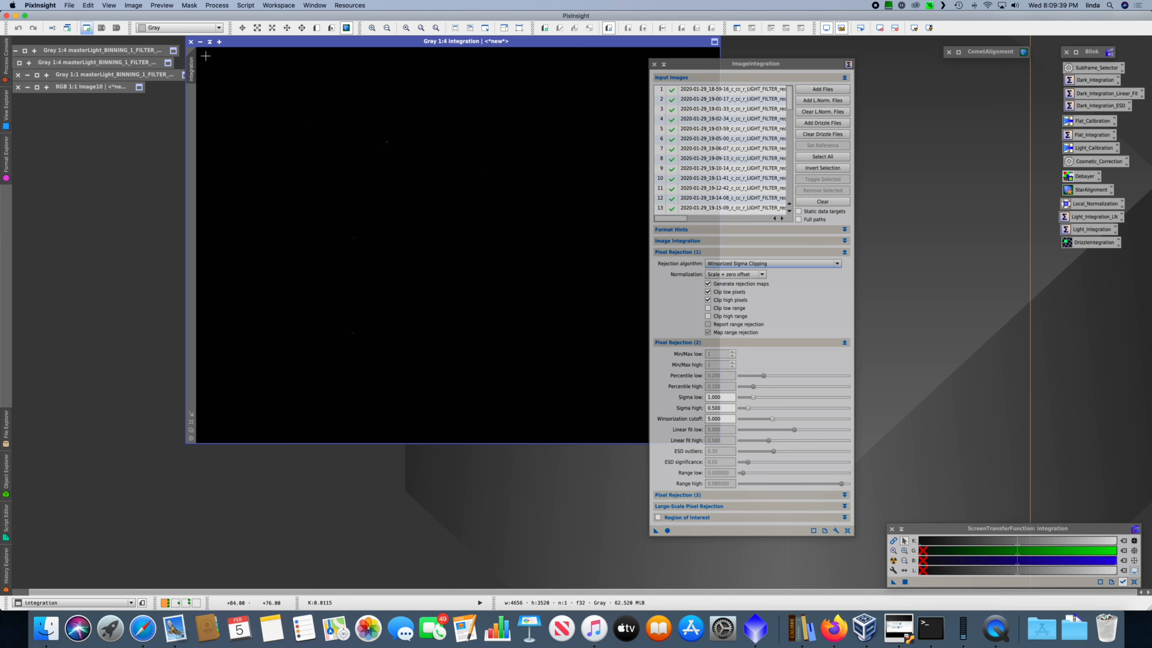
# Step: Auto-stretch the integration image and examine the comet at 1:1 zoom
pyautogui.hotkey('ctrl', 'a')
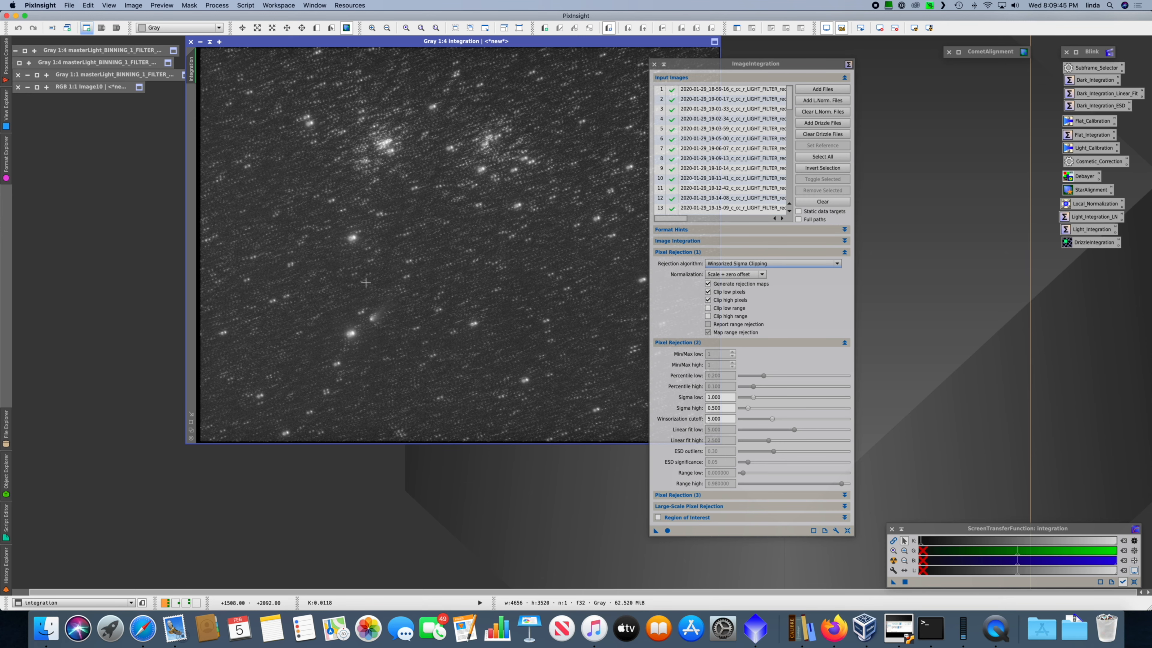
pyautogui.press('super+1')
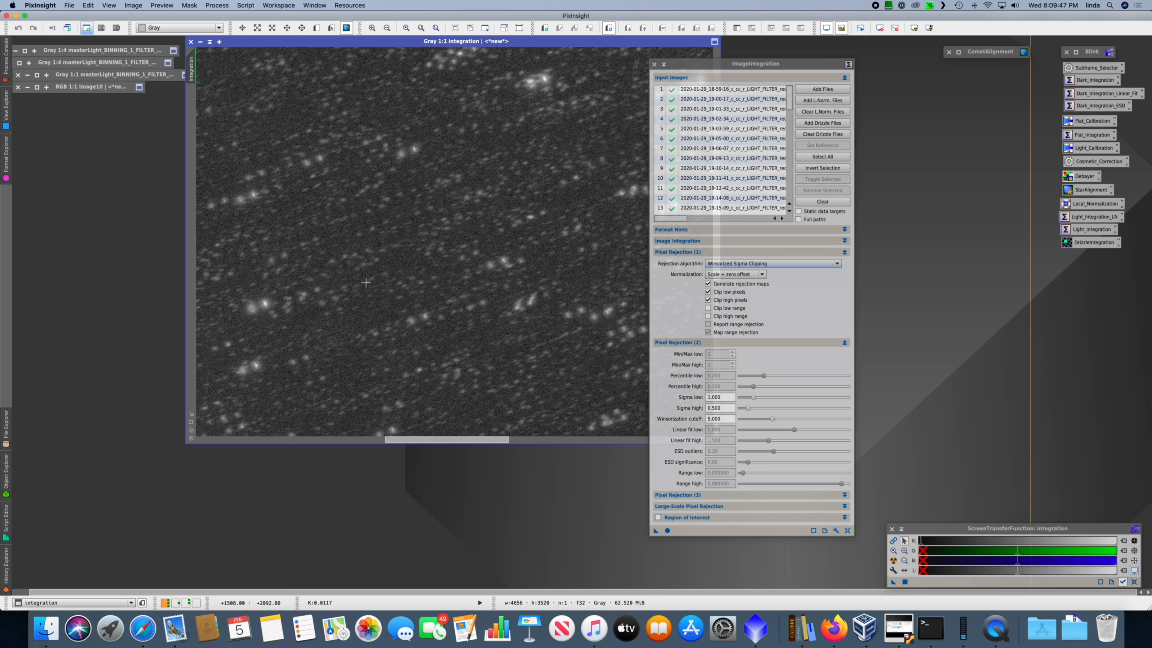
pyautogui.press('space')
pyautogui.moveTo(374, 335); pyautogui.dragTo(633, 174)
pyautogui.moveTo(443, 337); pyautogui.dragTo(546, 234)
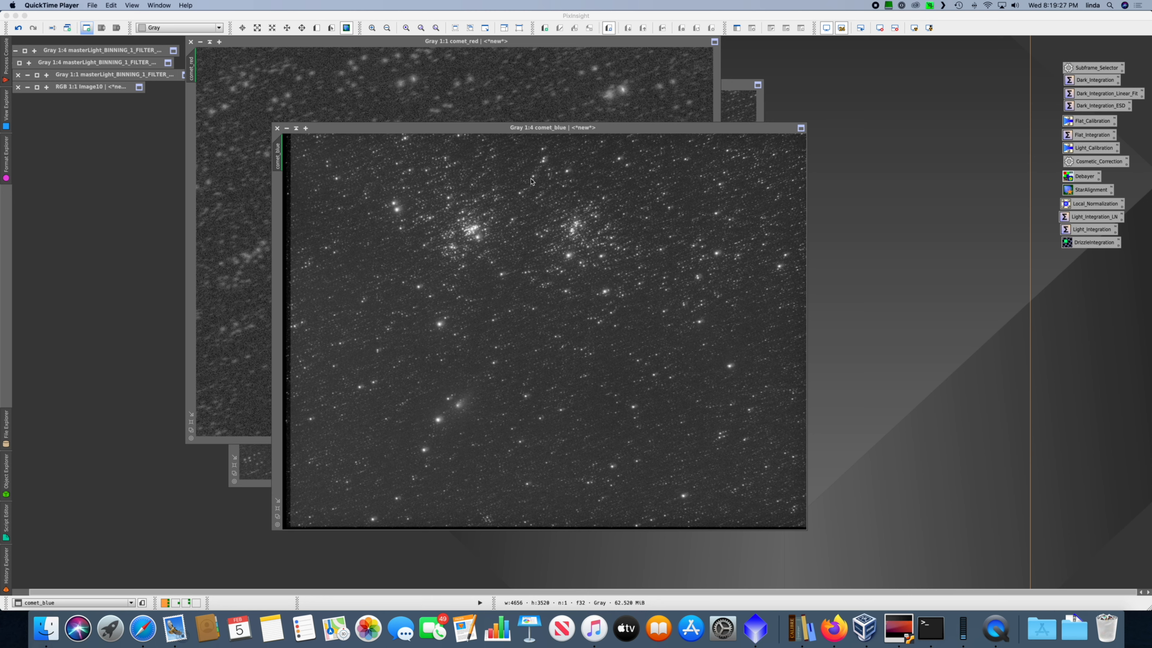
# Step: Close the ImageIntegration process window
pyautogui.click(532, 182)
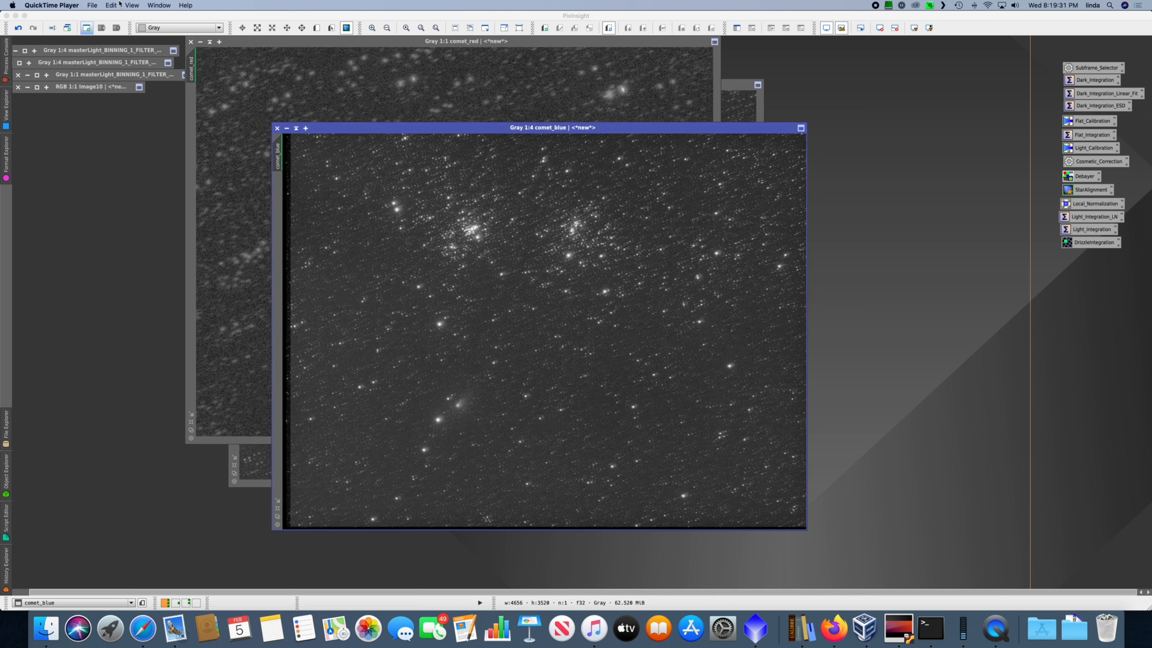
pyautogui.click(738, 84)
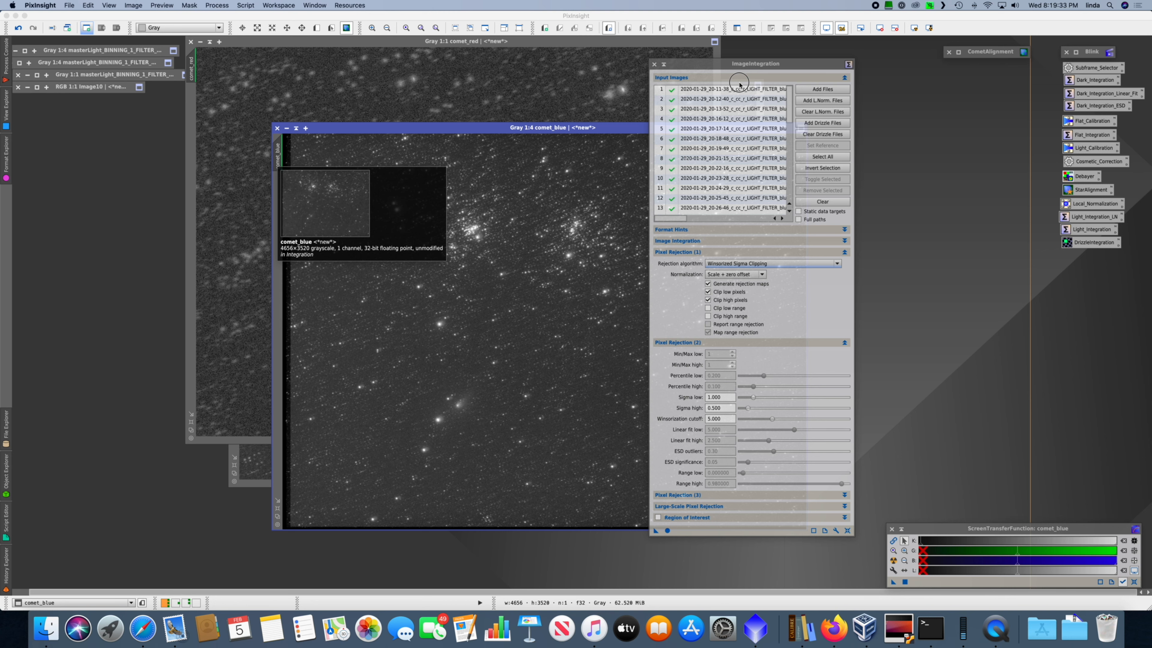
pyautogui.click(649, 62)
pyautogui.click(654, 64)
# Step: Open ChannelCombination and assign comet_red as the source image for the red channel
pyautogui.click(213, 5)
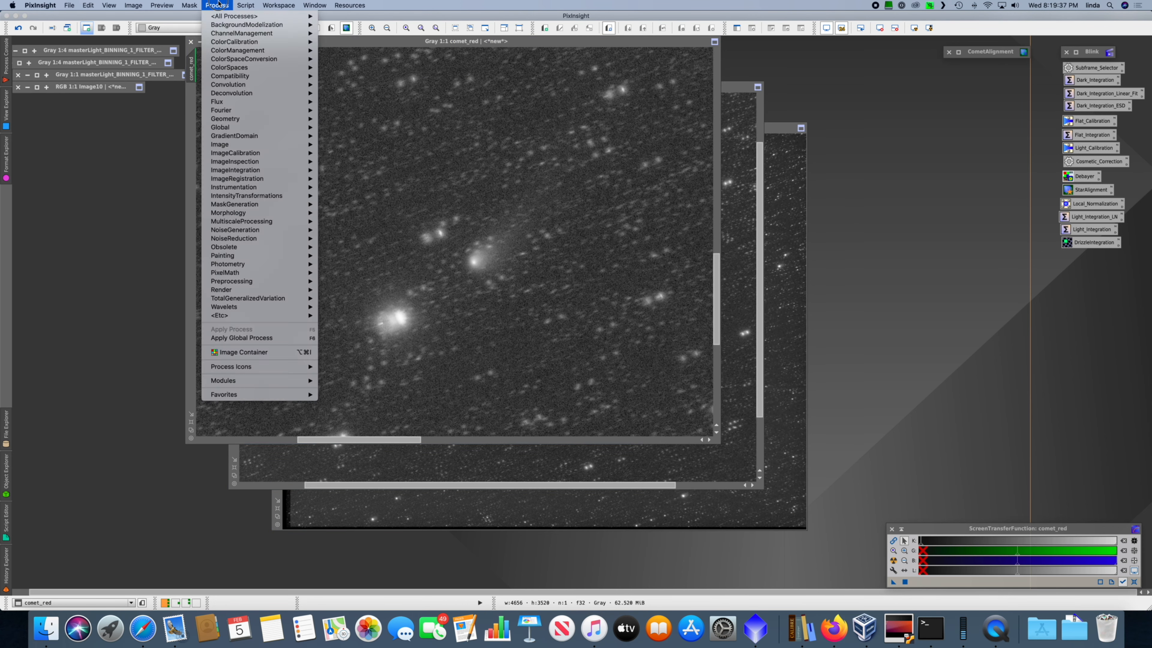
pyautogui.moveTo(244, 36)
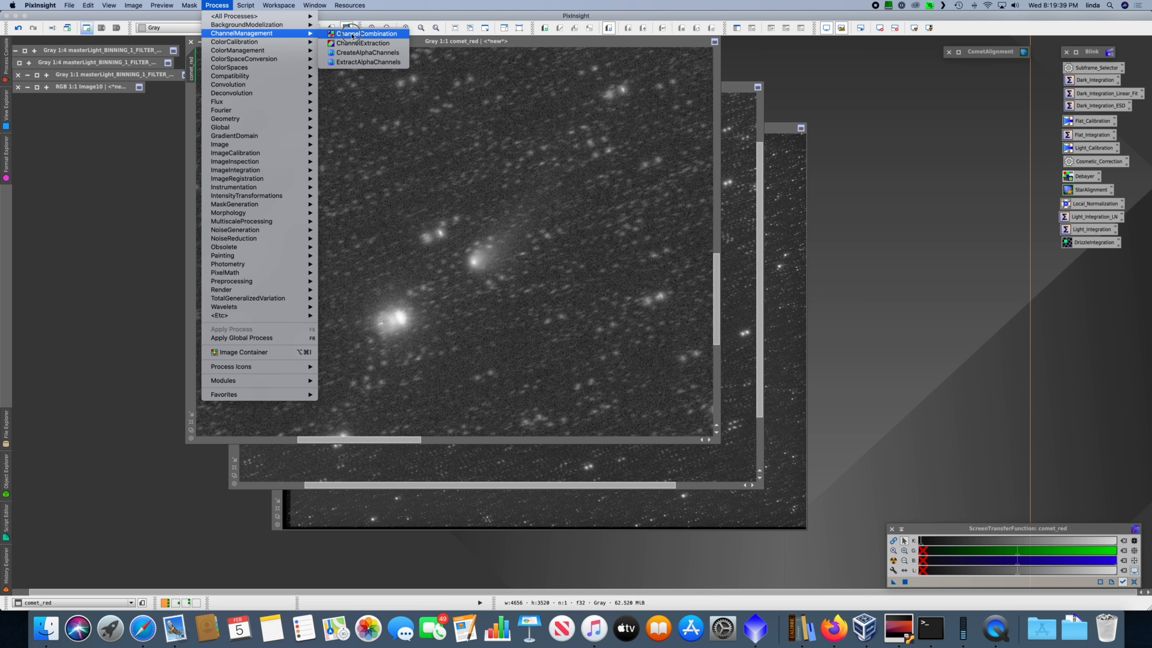
pyautogui.click(367, 33)
pyautogui.click(687, 82)
pyautogui.doubleClick(684, 82)
pyautogui.write('comet_red')
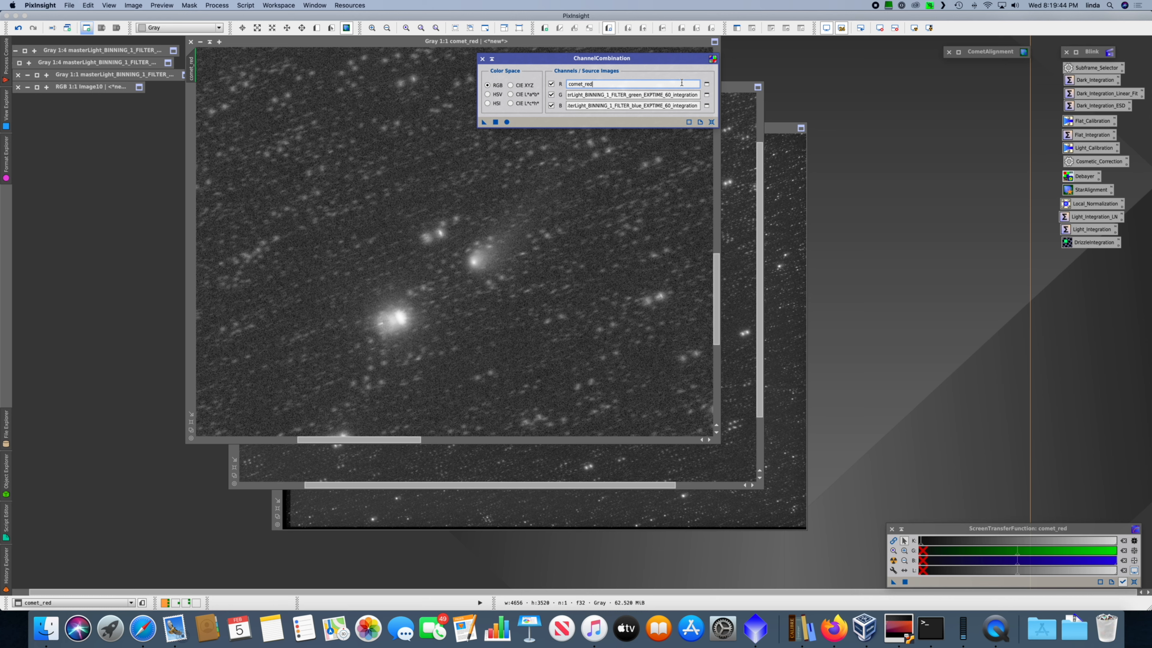
# Step: Assign comet_green and comet_blue to the green and blue channels and combine the three images into an RGB image
pyautogui.click(680, 95)
pyautogui.doubleClick(680, 95)
pyautogui.write('comet_green')
pyautogui.click(678, 106)
pyautogui.doubleClick(676, 105)
pyautogui.write('comet')
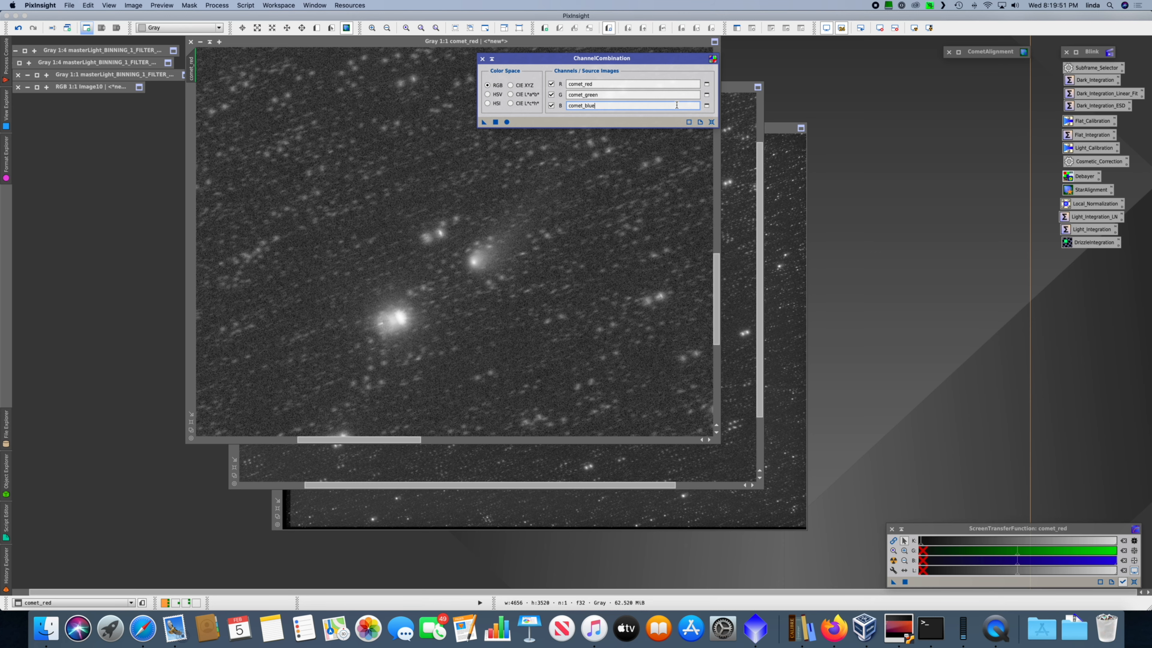
pyautogui.click(507, 122)
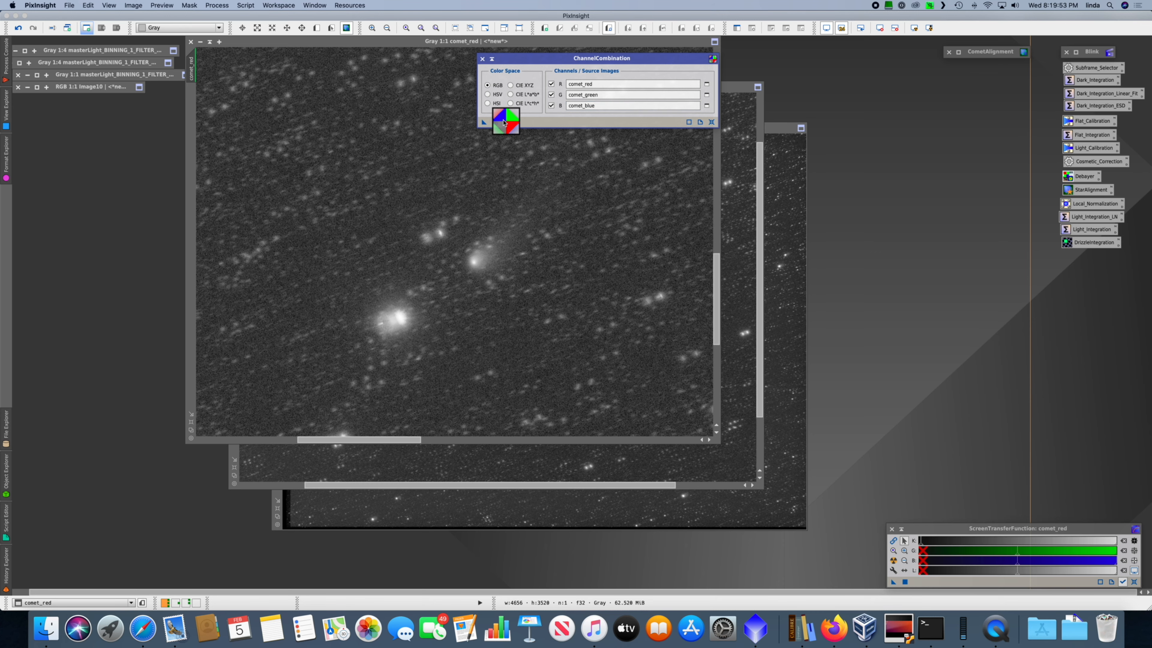
# Step: Auto-stretch the combined RGB image, examine the comet at 1:1 zoom and close ChannelCombination
pyautogui.press('super+a')
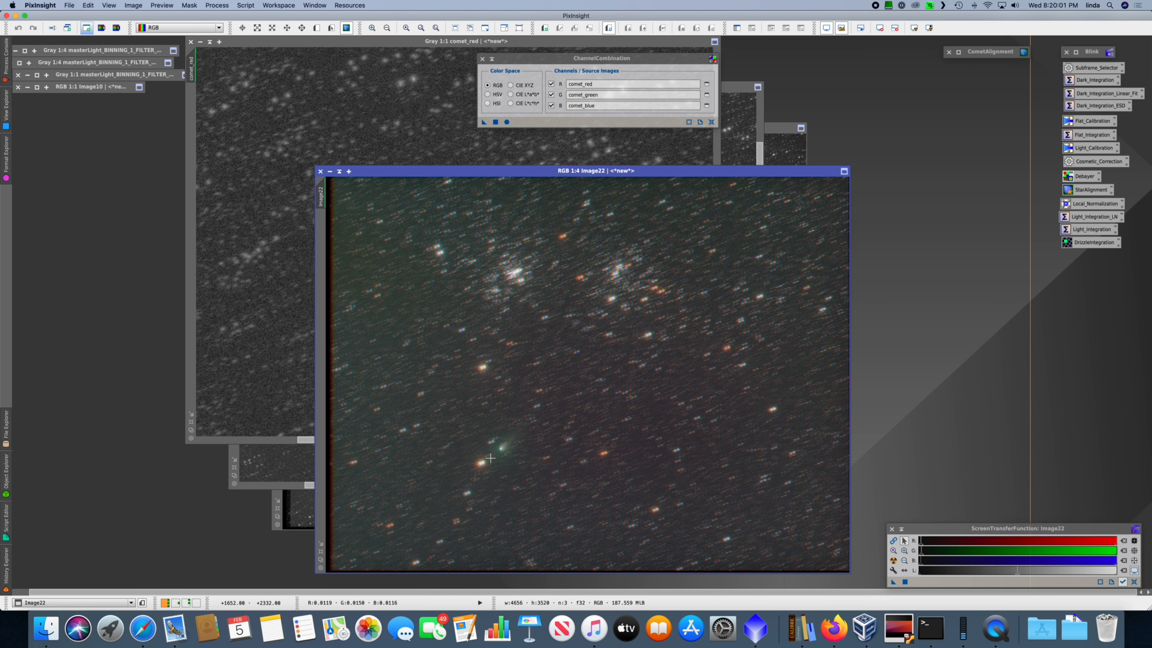
pyautogui.press('super+1')
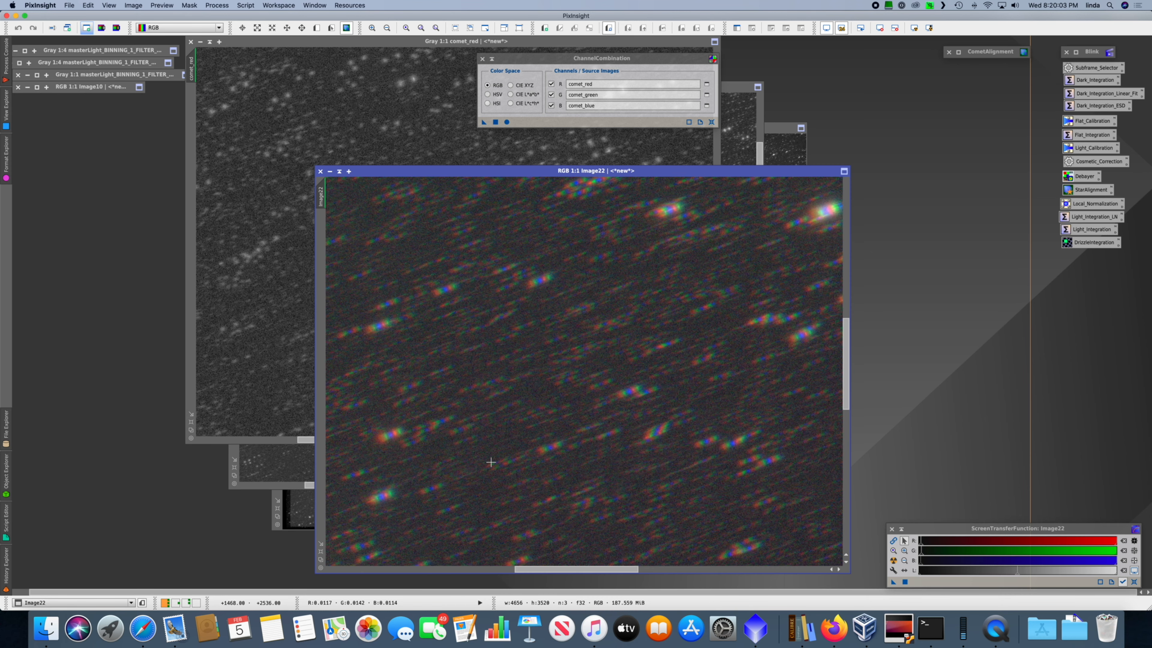
pyautogui.moveTo(461, 484); pyautogui.dragTo(742, 293)
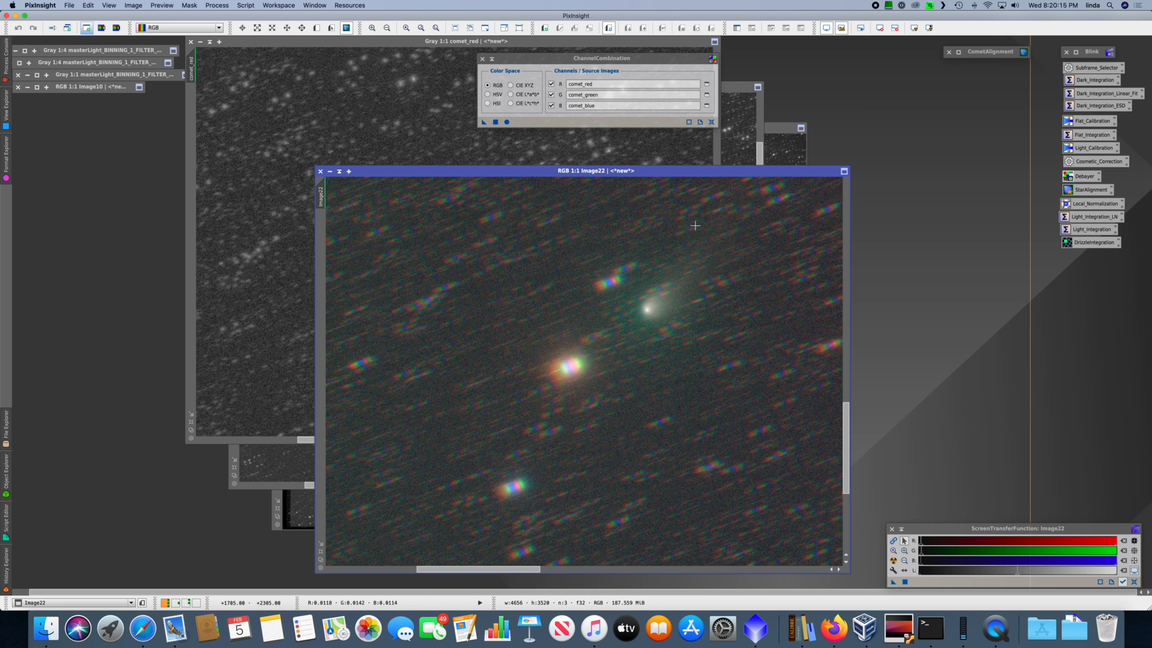
pyautogui.click(482, 59)
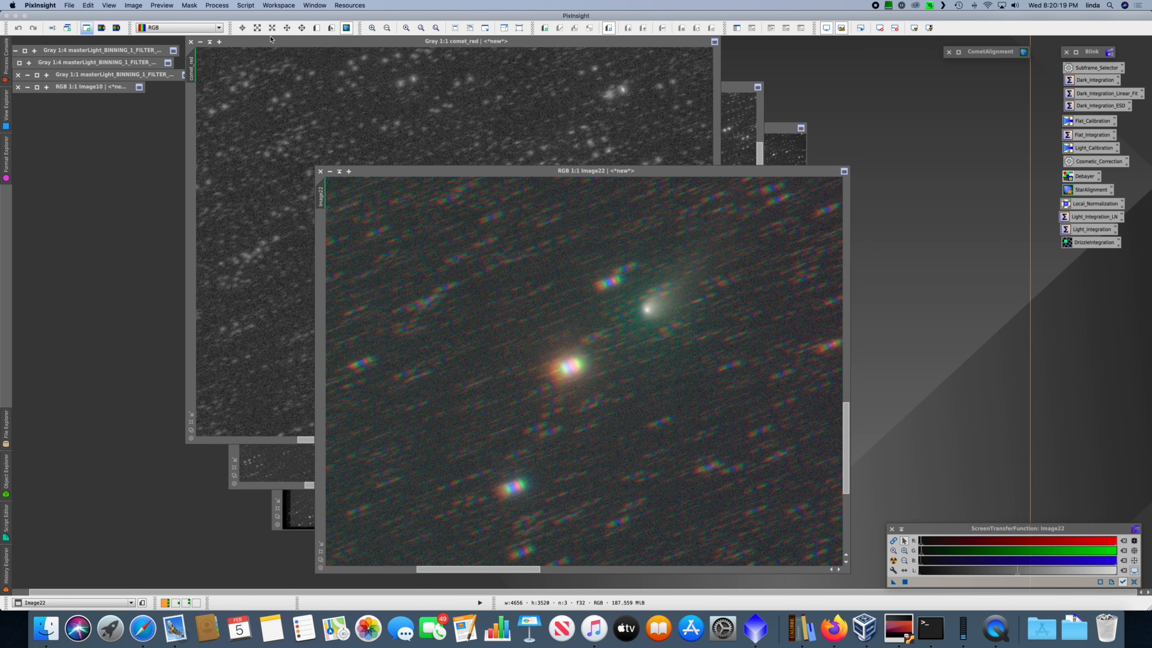
# Step: Iconize the comet_red, comet_green and comet_blue images and stack their icons beneath the shaded master image windows
pyautogui.click(197, 44)
pyautogui.click(199, 42)
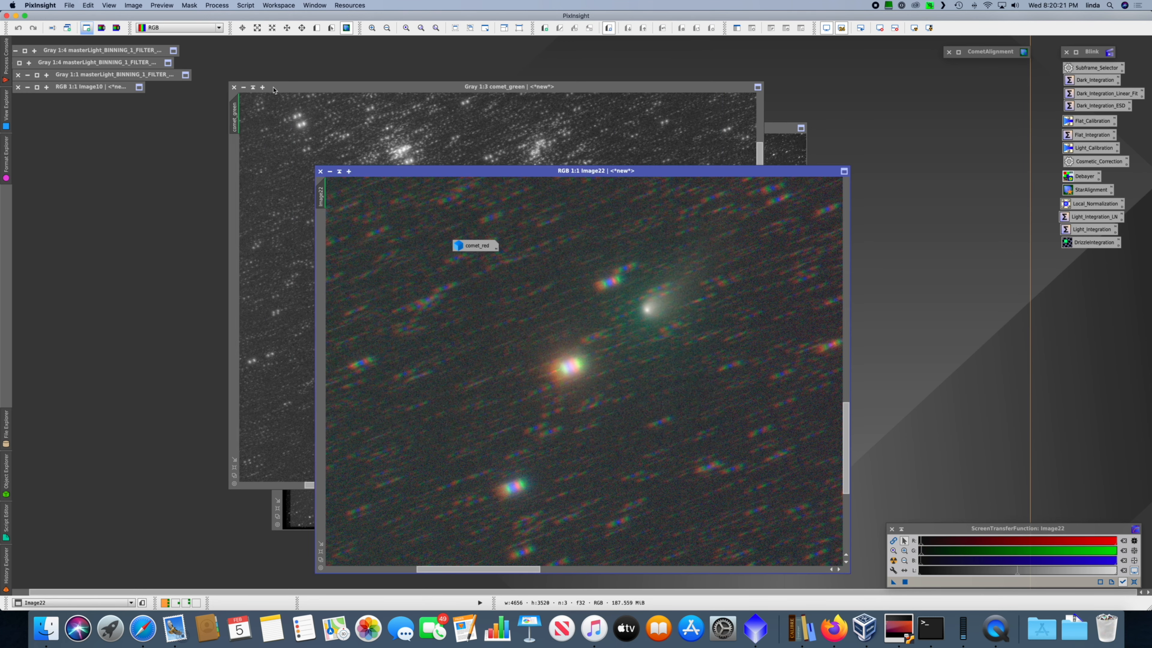
pyautogui.click(244, 86)
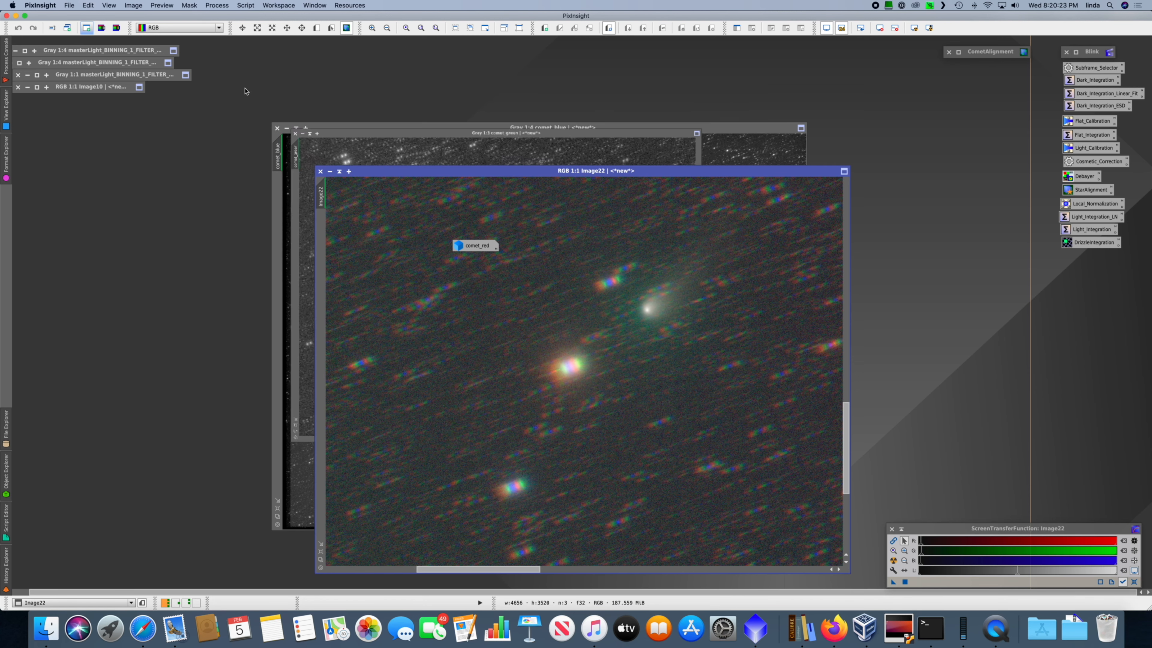
pyautogui.click(286, 128)
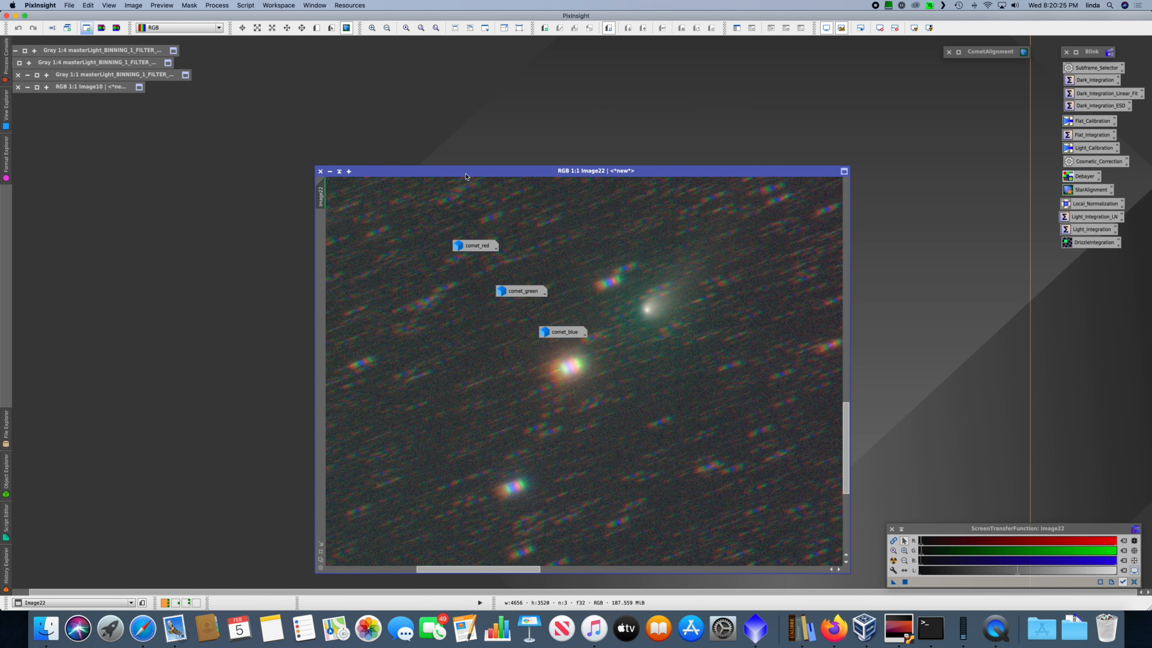
pyautogui.moveTo(475, 247); pyautogui.dragTo(37, 112)
pyautogui.moveTo(522, 292); pyautogui.dragTo(37, 128)
pyautogui.moveTo(549, 332); pyautogui.dragTo(44, 143)
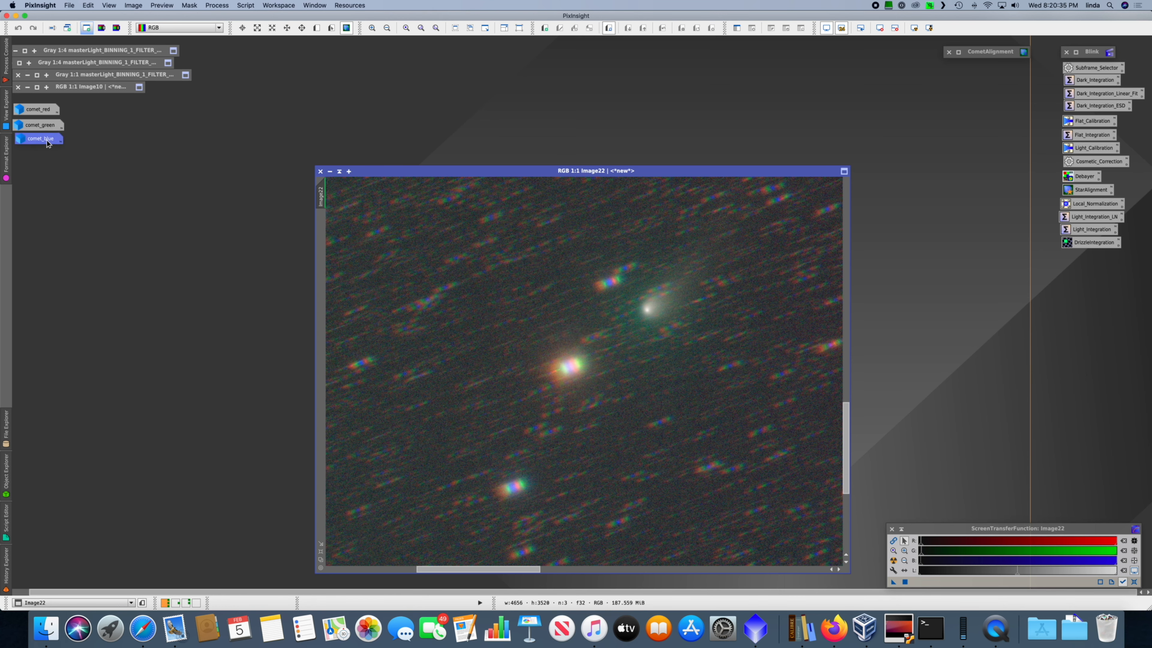
# Step: Extract the lightness from the RGB comet image and auto-stretch the resulting grayscale image
pyautogui.click(102, 28)
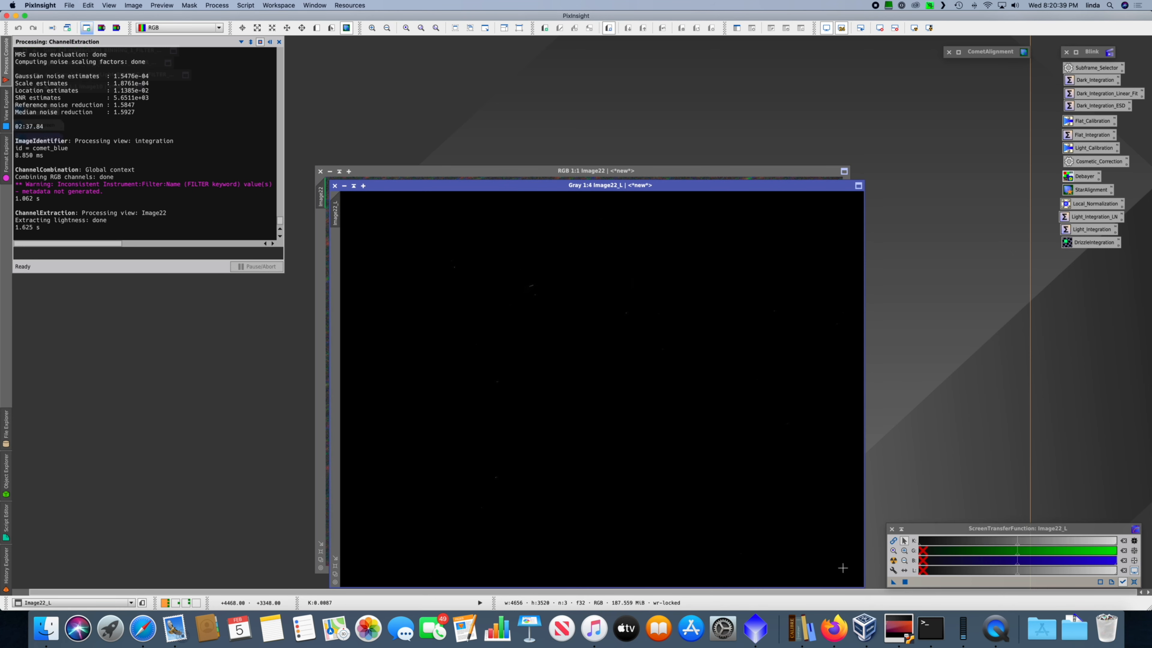
pyautogui.moveTo(544, 186); pyautogui.dragTo(538, 107)
pyautogui.press('super+a')
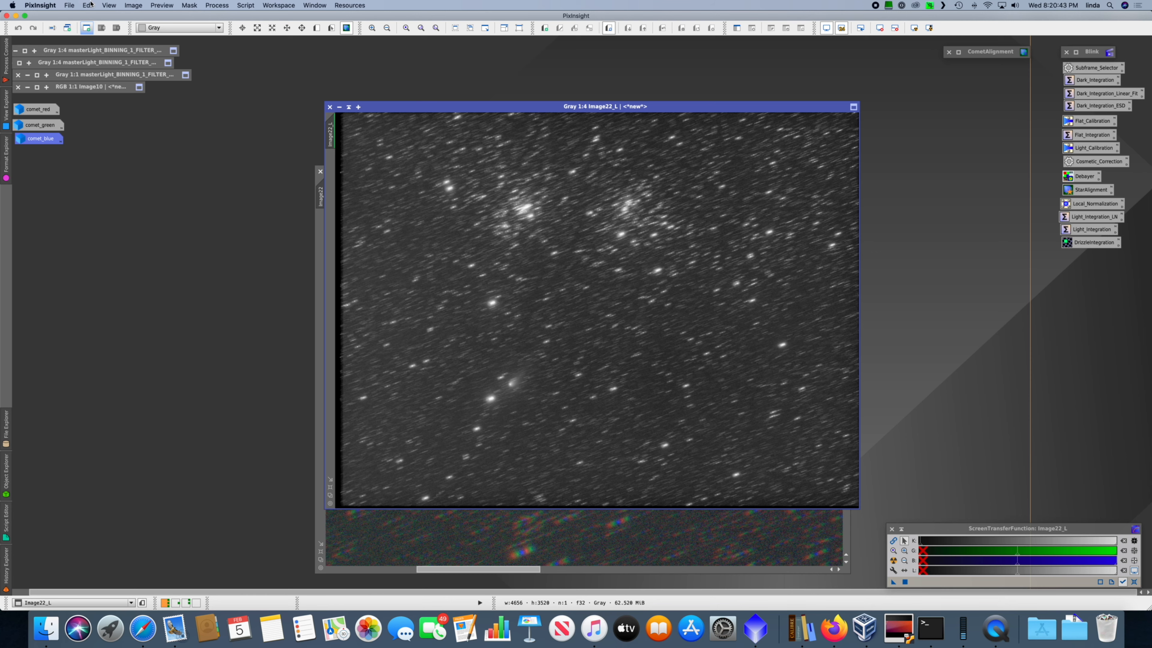
# Step: Save the extracted lightness image as comet_aligned_lum.xisf in the processed folder, keeping the 32-bit IEEE 754 floating point format
pyautogui.click(69, 6)
pyautogui.click(92, 84)
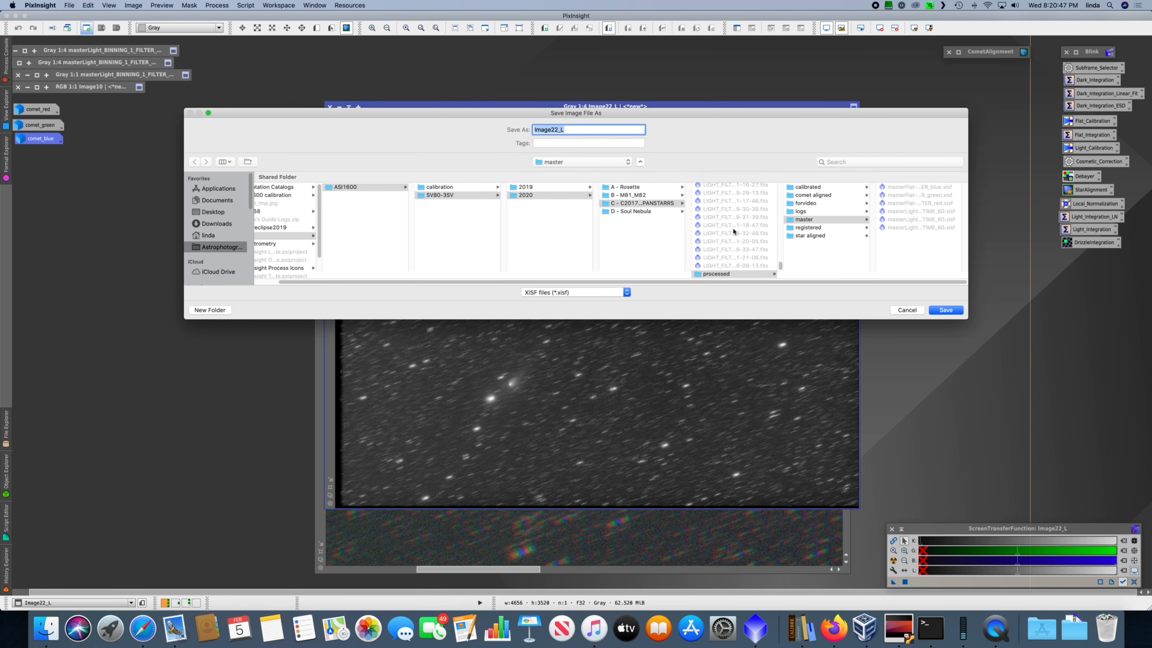
pyautogui.click(731, 275)
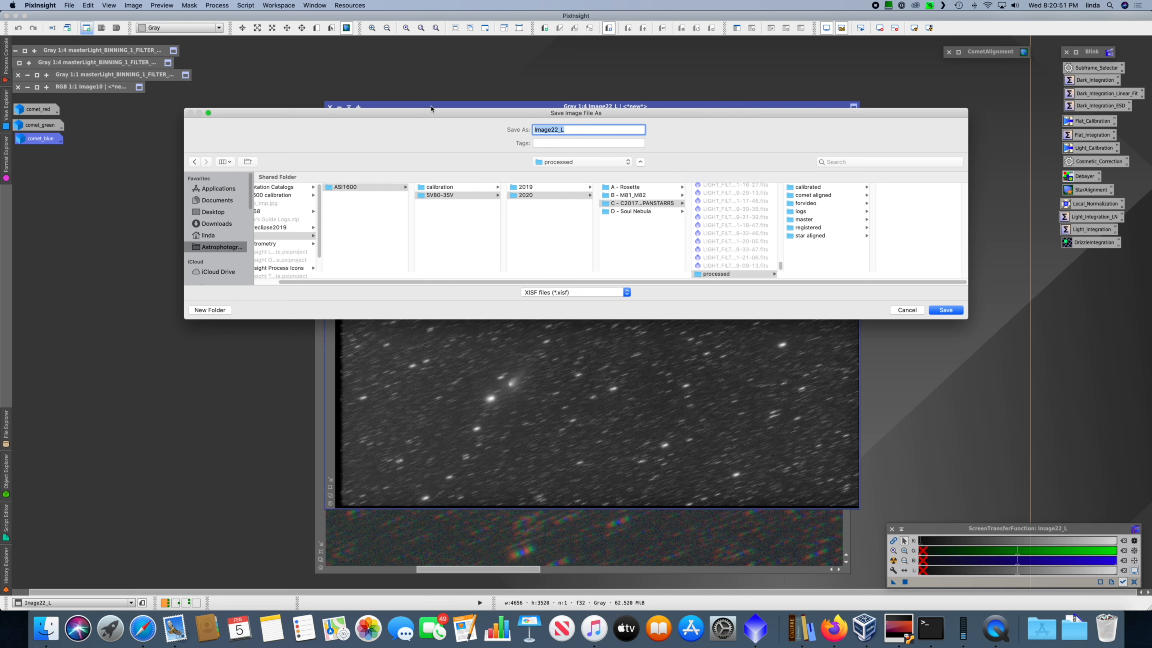
pyautogui.write('comet_aligned')
pyautogui.press('Return')
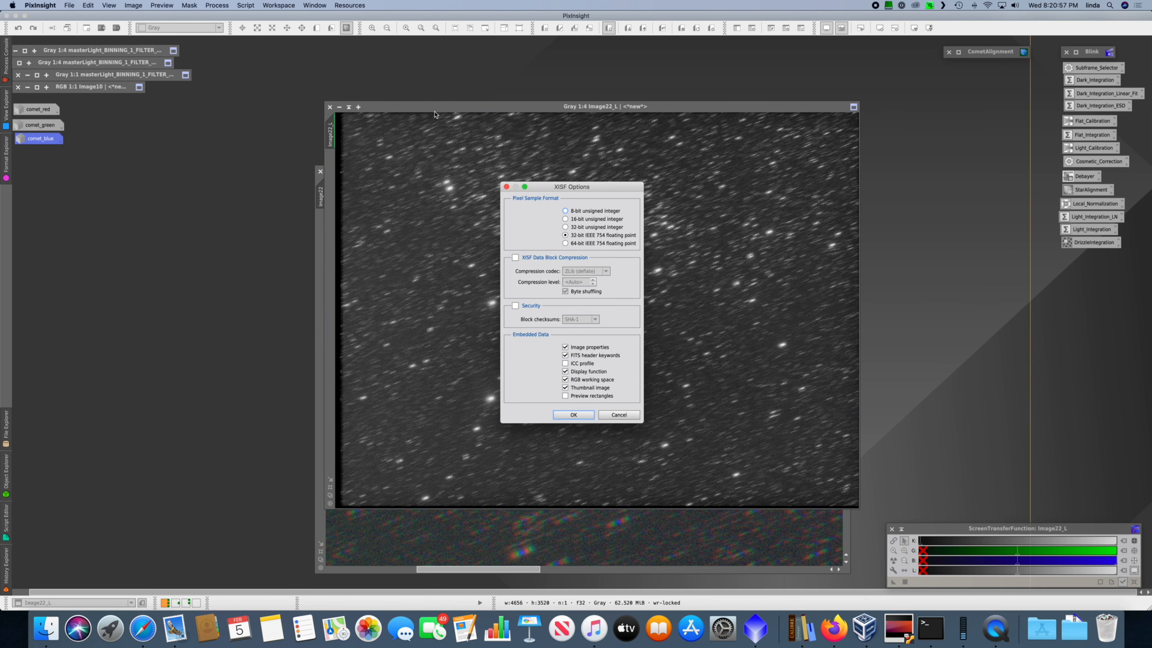
pyautogui.press('Return')
# Step: Iconize the lightness and RGB comet images and stack their icons below the comet_blue icon
pyautogui.click(340, 108)
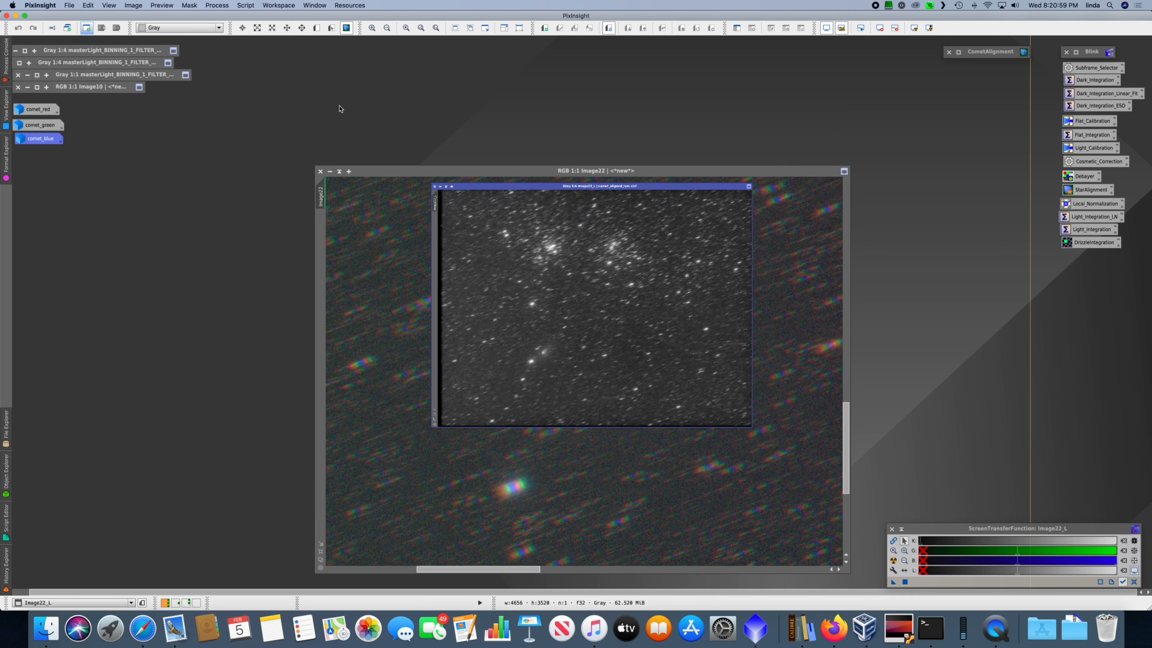
pyautogui.click(330, 171)
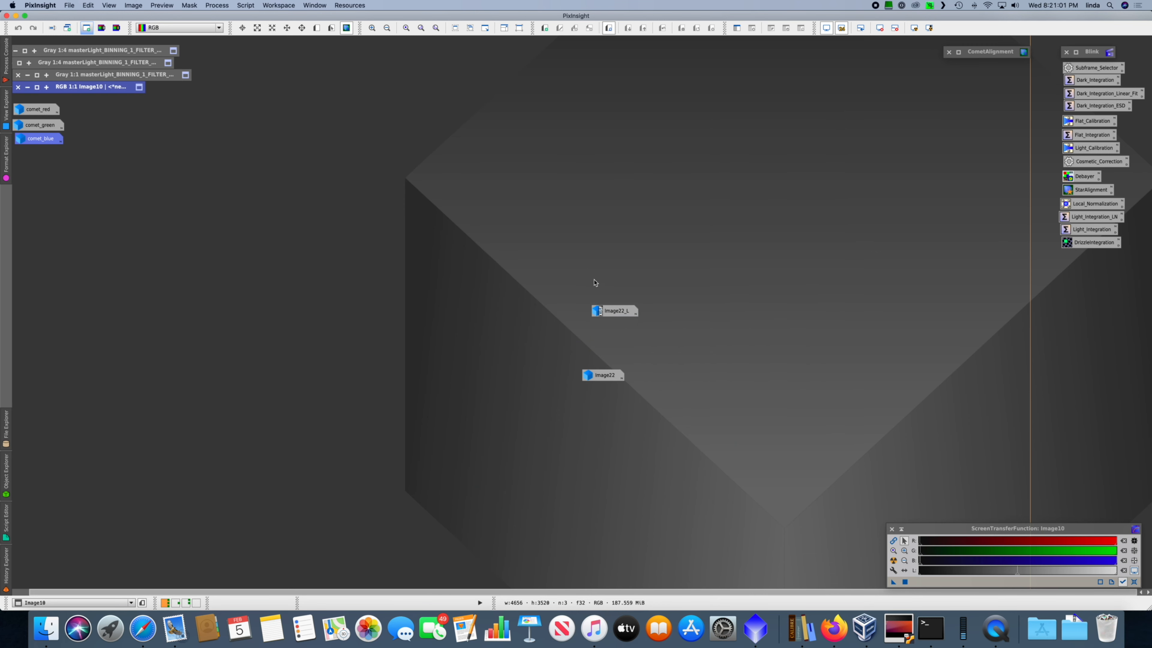
pyautogui.moveTo(615, 311); pyautogui.dragTo(39, 158)
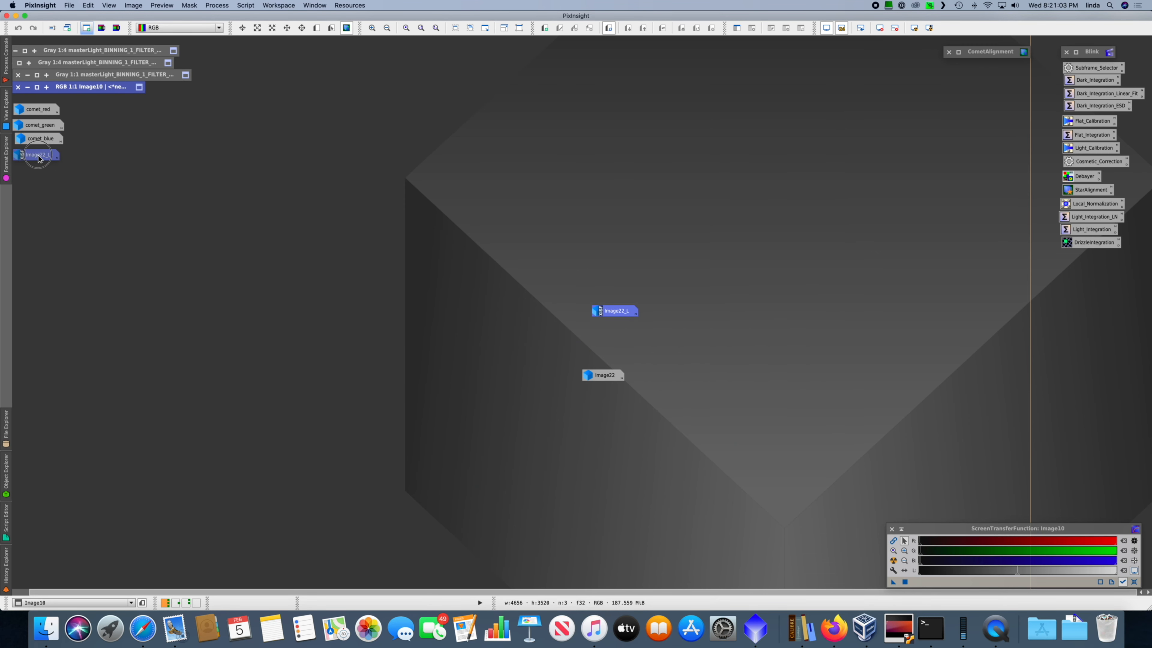
pyautogui.moveTo(599, 376); pyautogui.dragTo(39, 167)
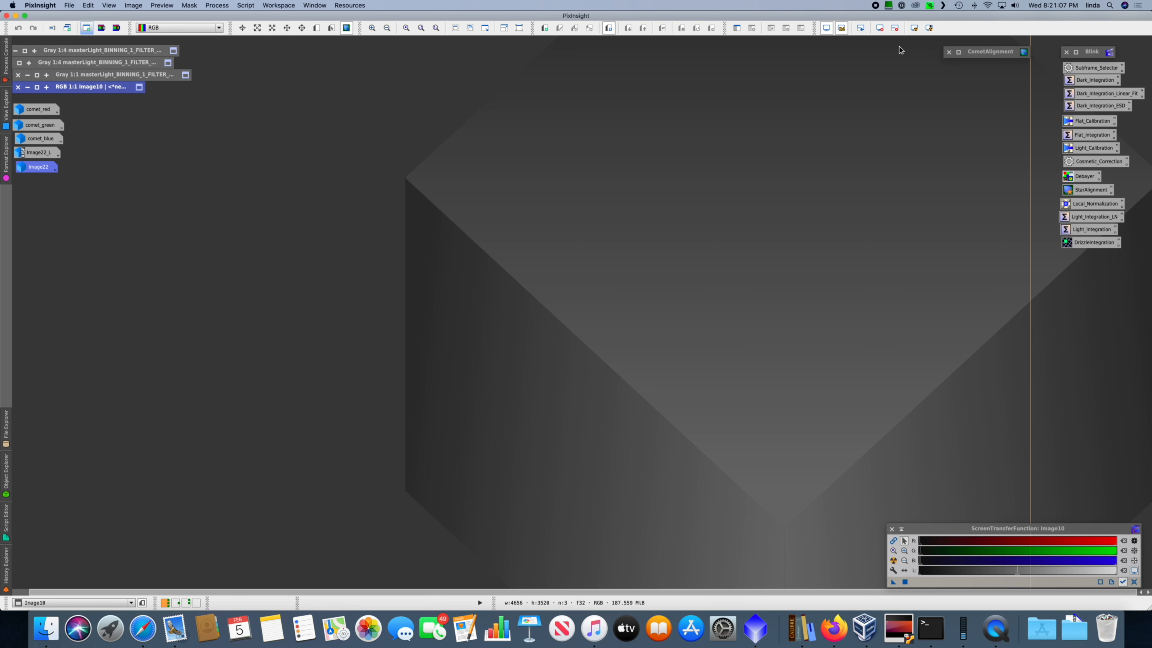
# Step: Restore the CometAlignment window and set its output directory to the star aligned folder
pyautogui.doubleClick(999, 53)
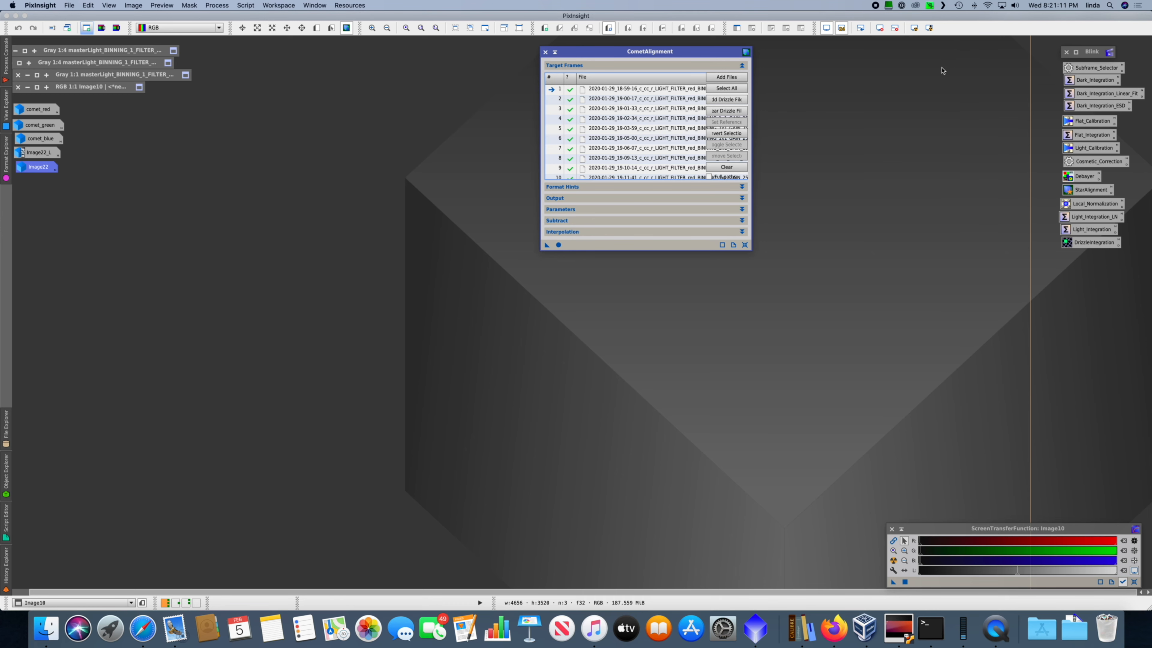
pyautogui.click(742, 199)
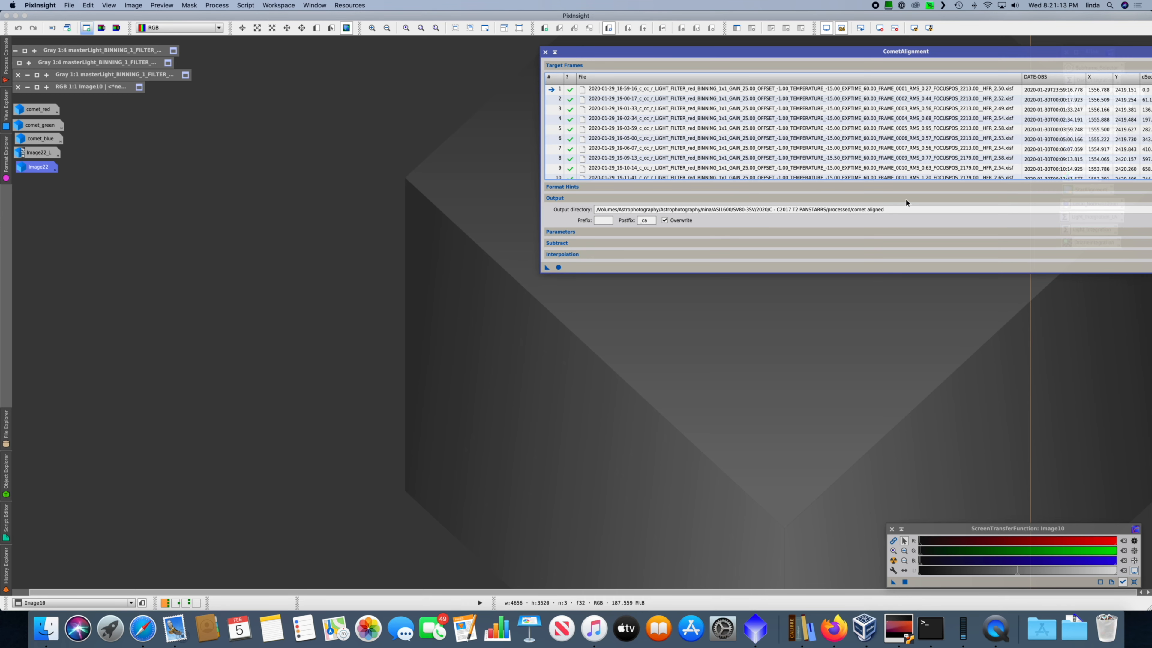
pyautogui.moveTo(938, 53); pyautogui.dragTo(692, 54)
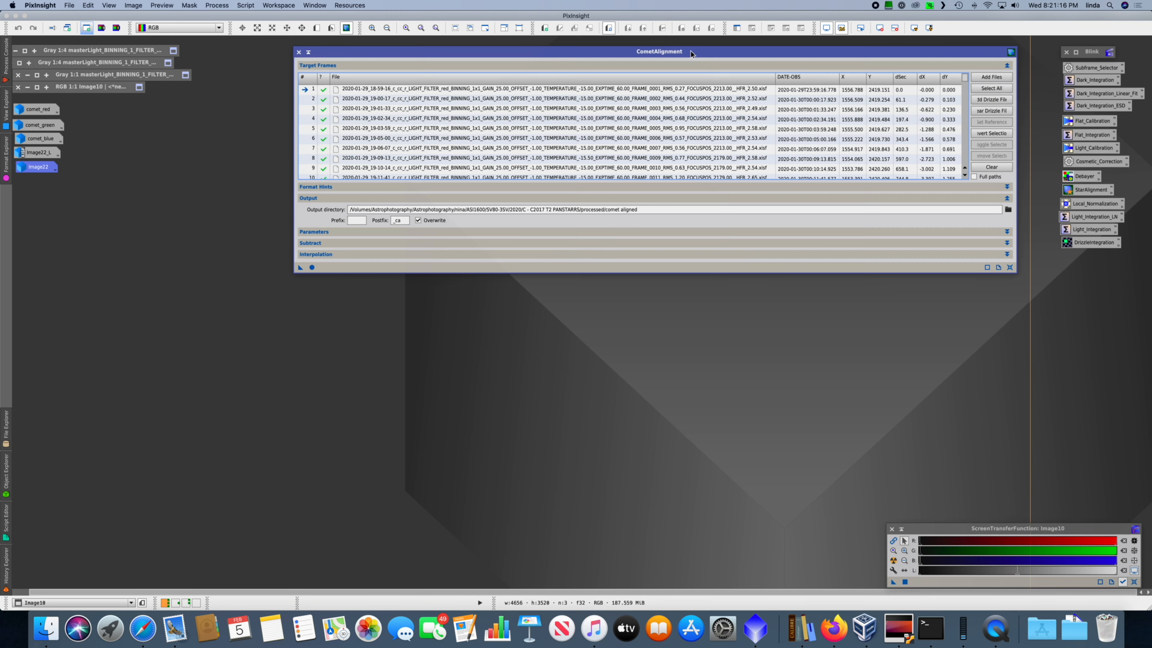
pyautogui.click(1007, 209)
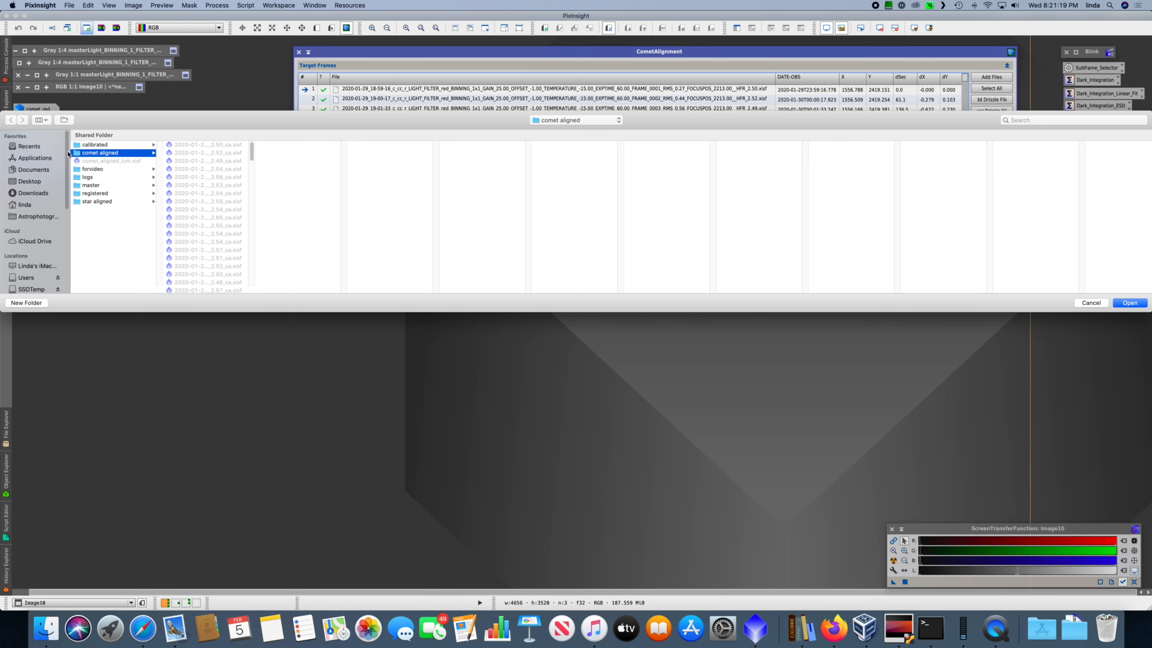
pyautogui.click(105, 202)
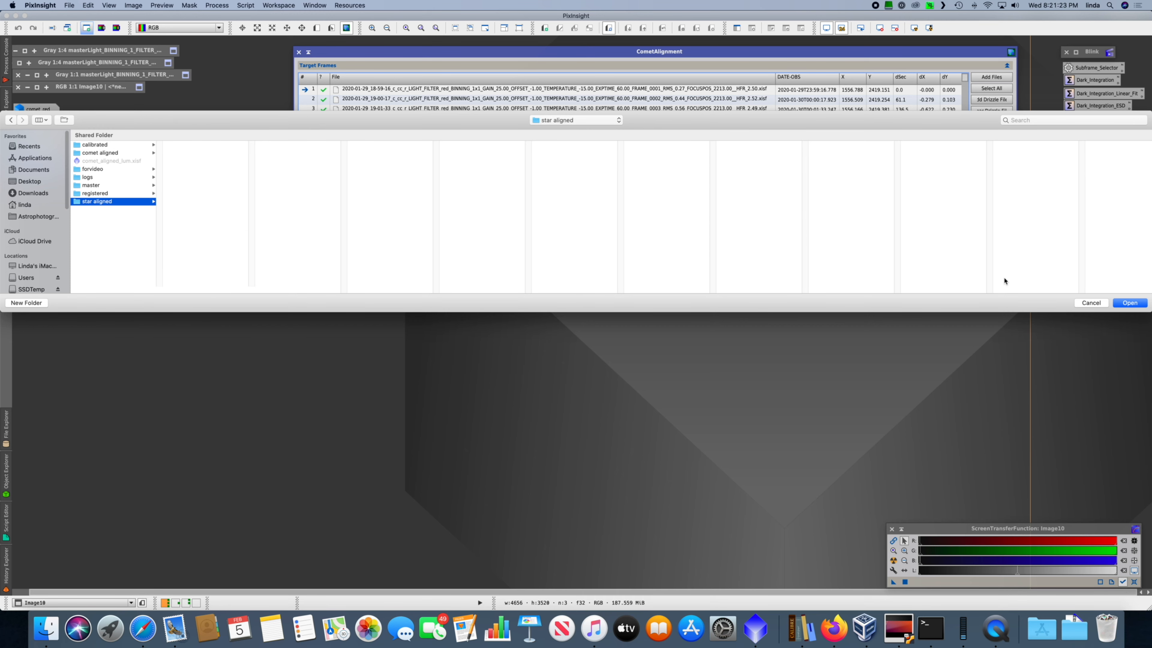
pyautogui.click(1129, 303)
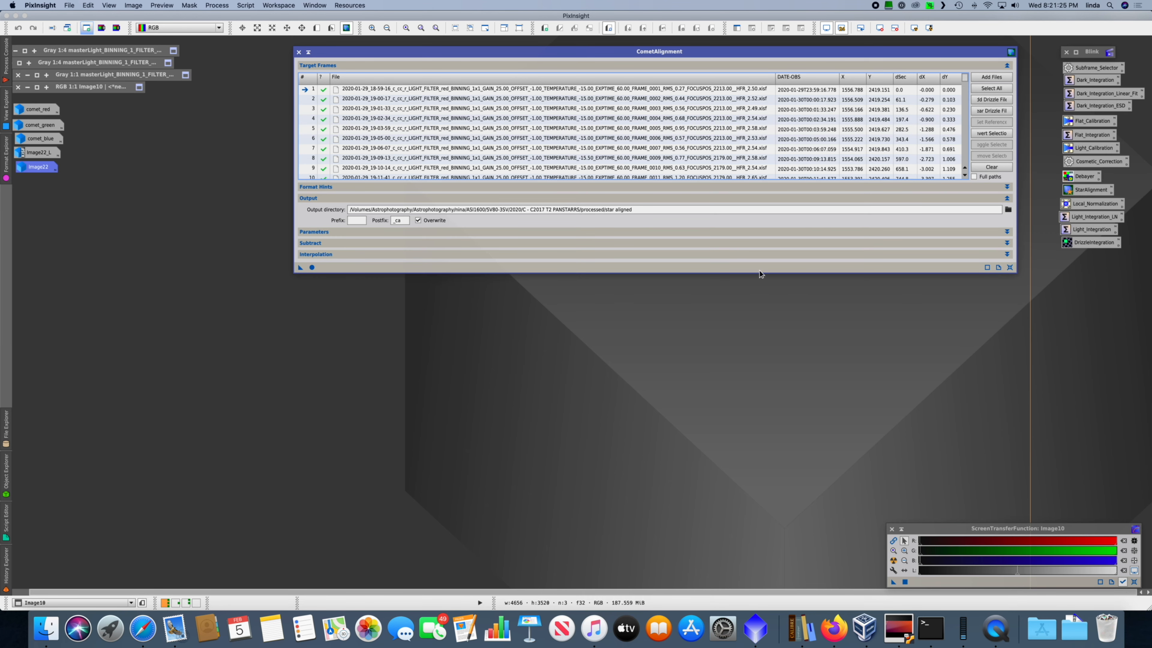
# Step: Set comet_aligned_lum.xisf as the comet-aligned operand image to subtract, with ImageIntegration as operand origin, and run CometAlignment
pyautogui.click(1006, 231)
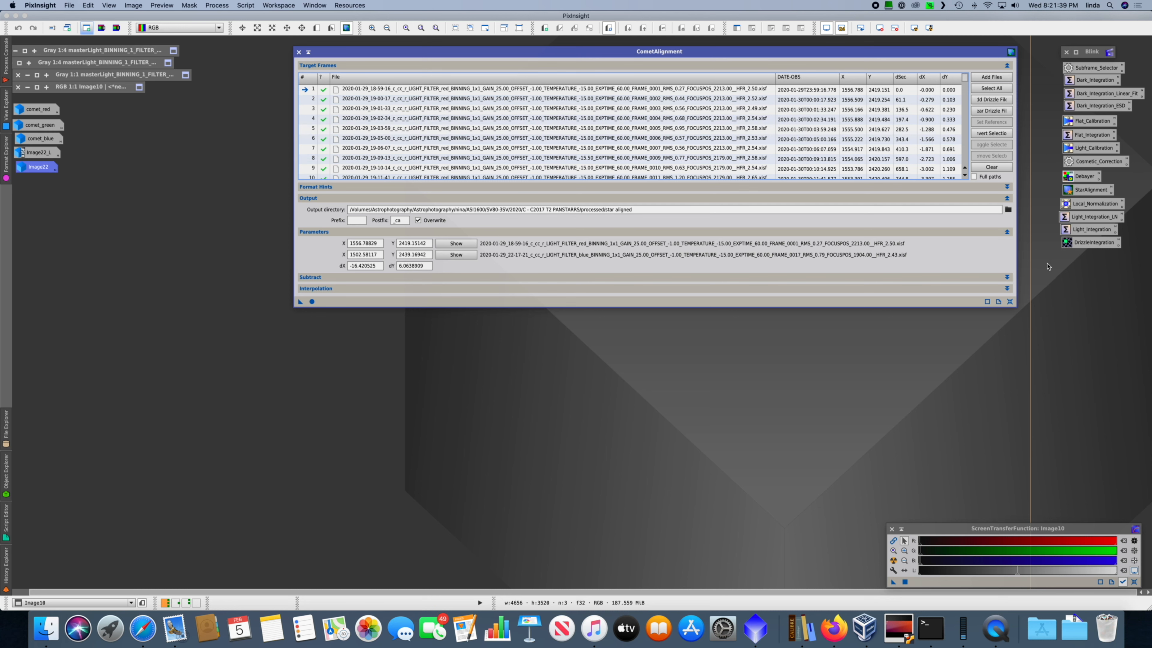
pyautogui.click(1006, 277)
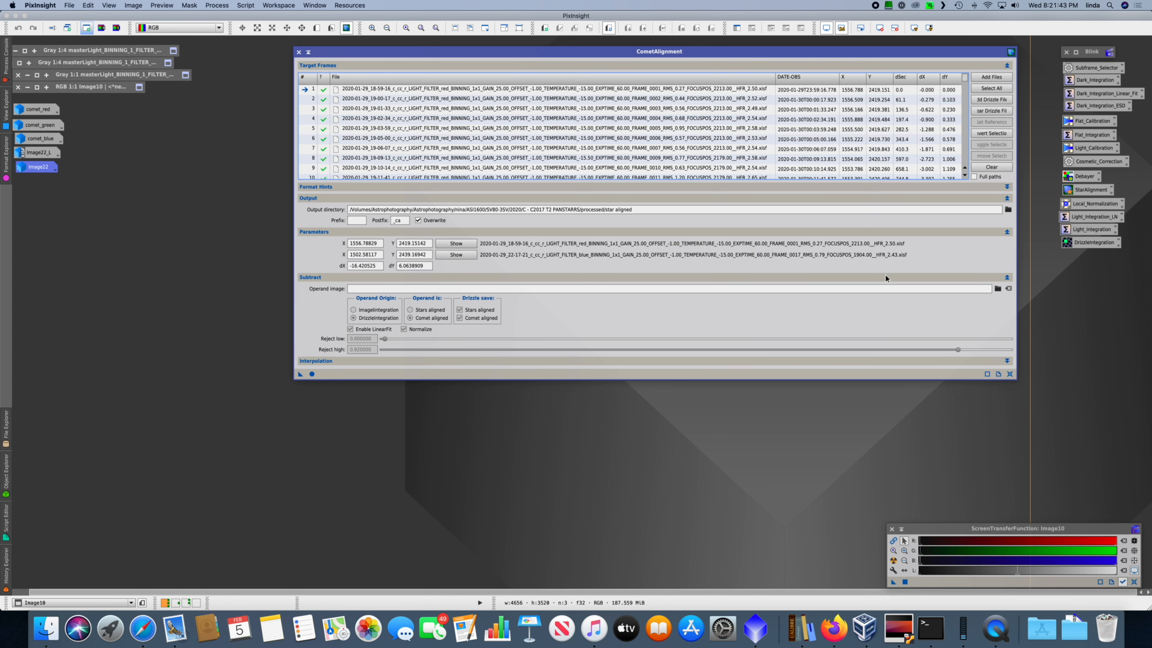
pyautogui.click(997, 288)
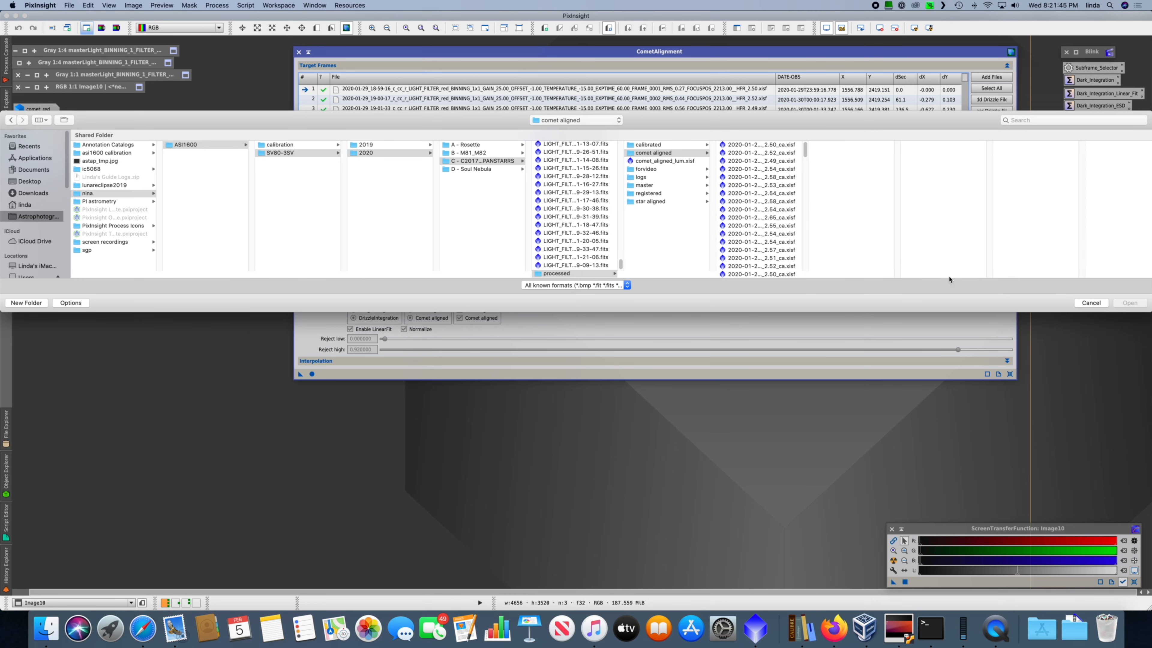
pyautogui.click(656, 161)
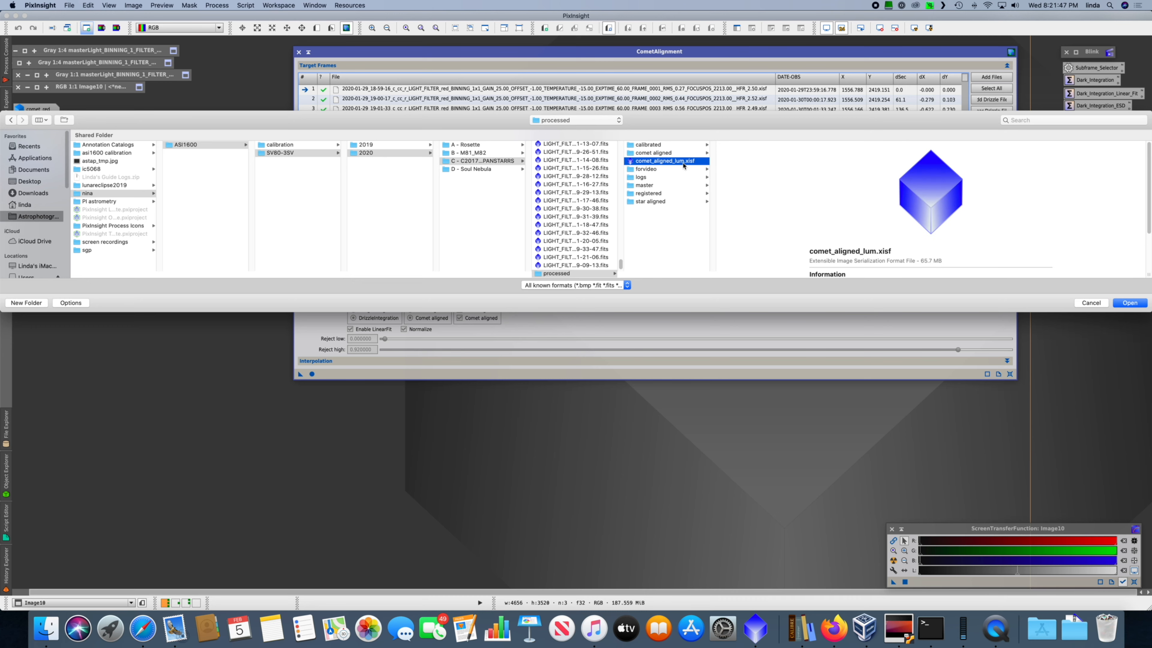
pyautogui.click(1128, 303)
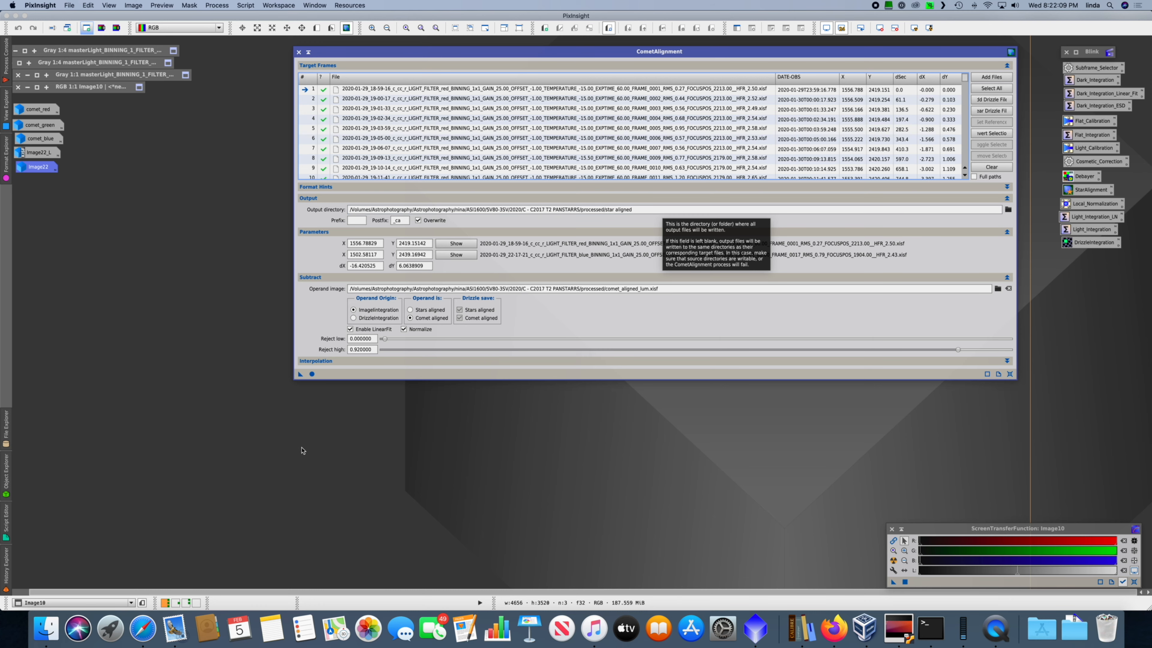
pyautogui.click(312, 374)
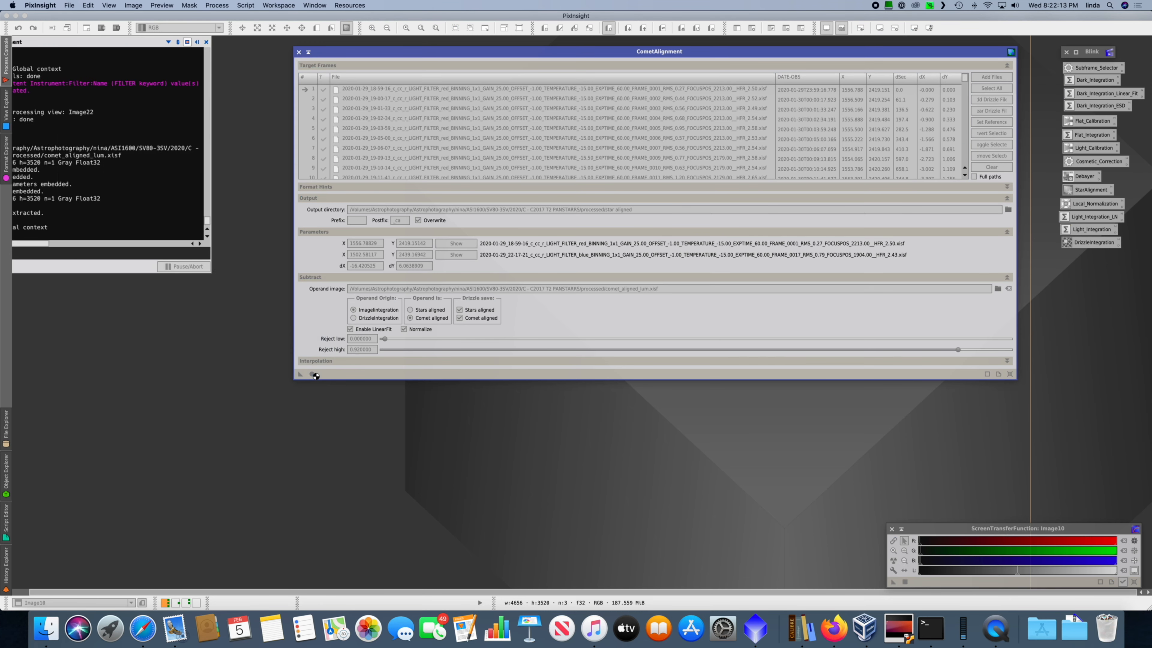
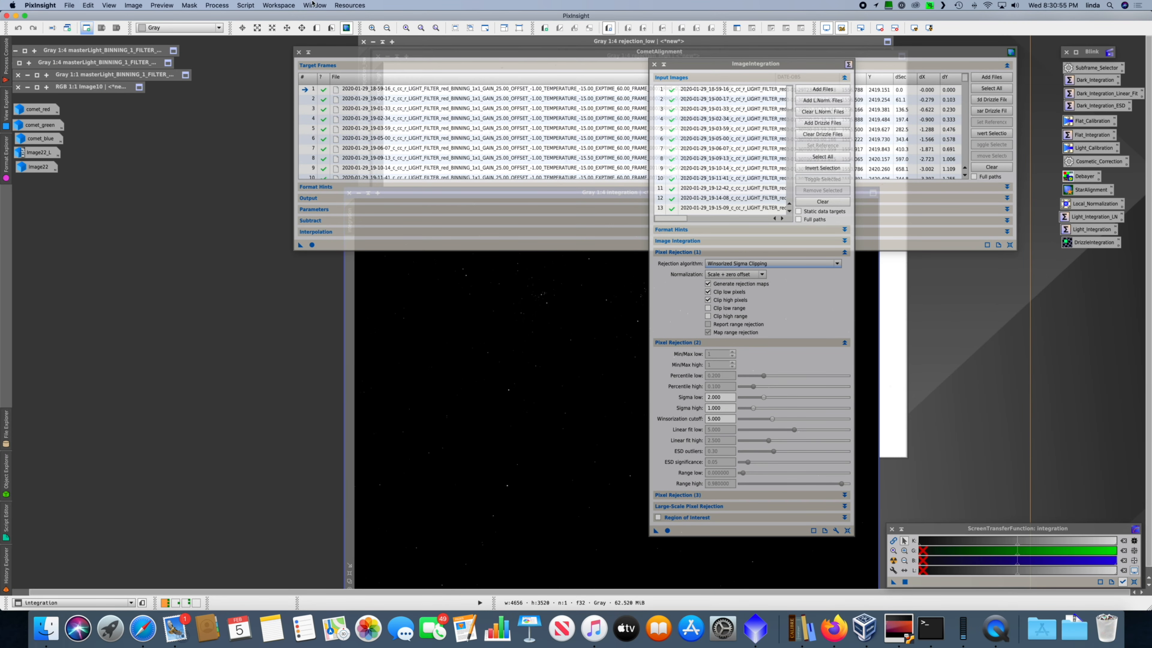
# Step: Close the CometAlignment window and the rejection_high and rejection_low images
pyautogui.click(298, 52)
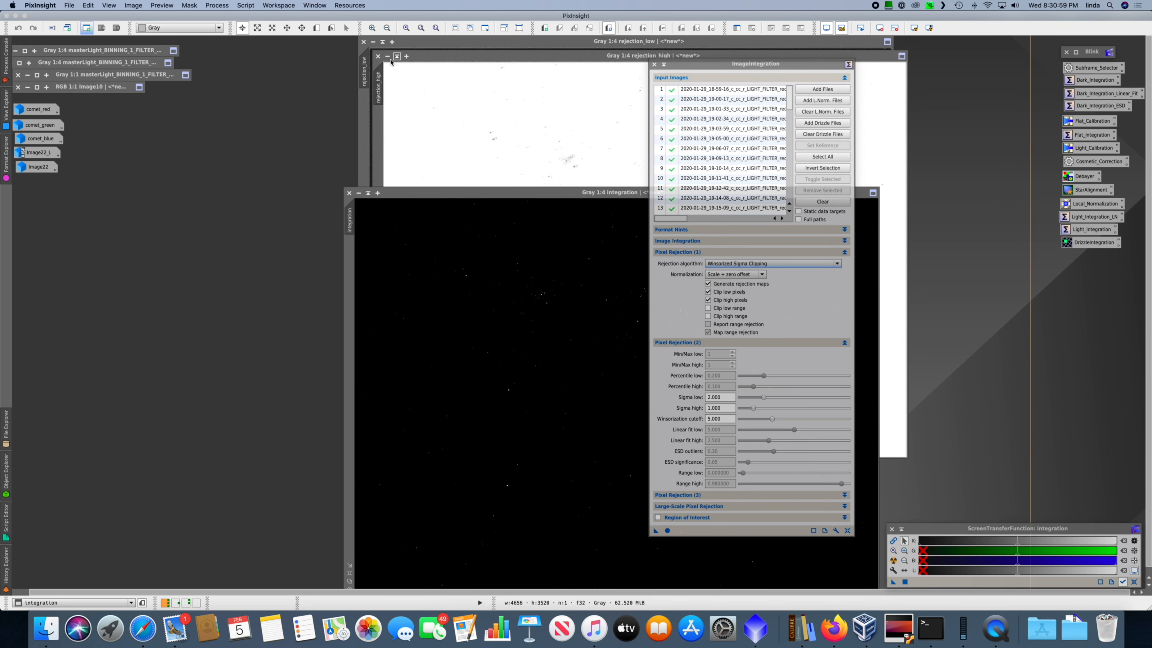
pyautogui.click(449, 77)
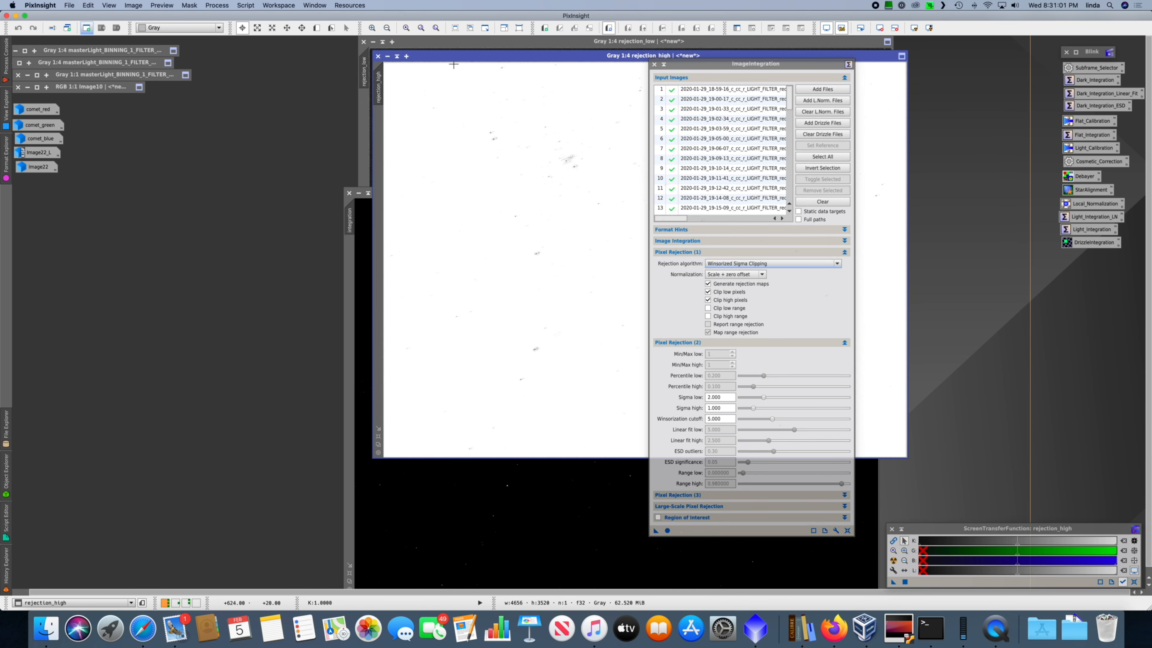
pyautogui.click(378, 56)
pyautogui.click(424, 57)
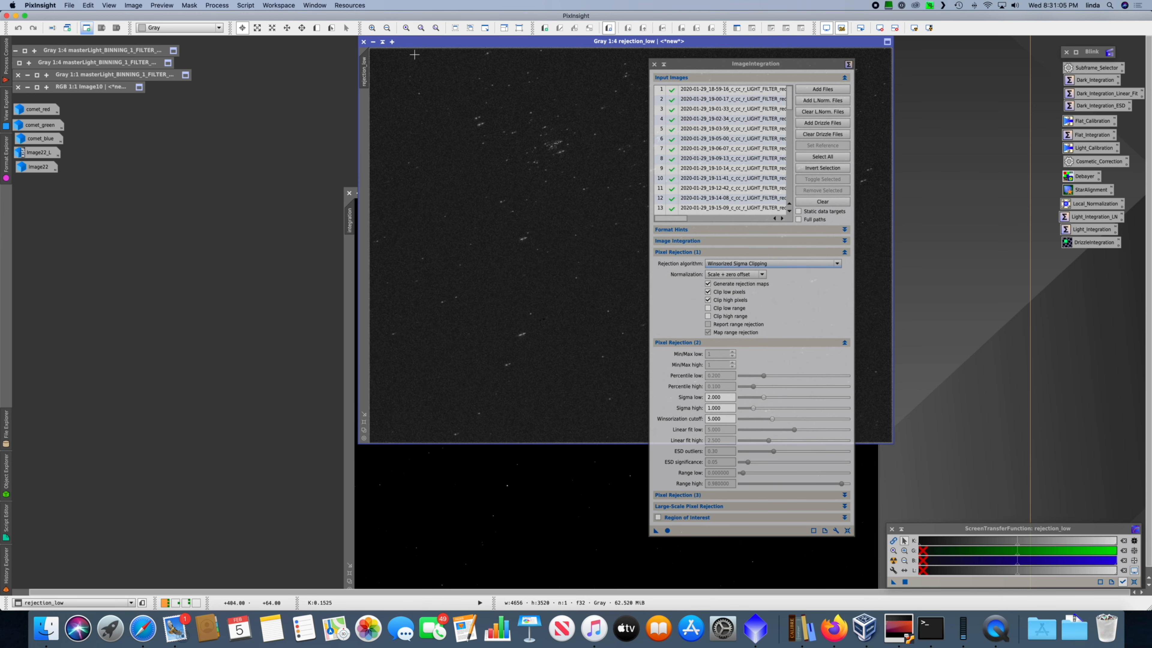
pyautogui.click(363, 41)
# Step: Auto-stretch the integration image and examine the comet residue and the surrounding bright stars at 1:1 zoom
pyautogui.moveTo(524, 193); pyautogui.dragTo(411, 121)
pyautogui.press('super+a')
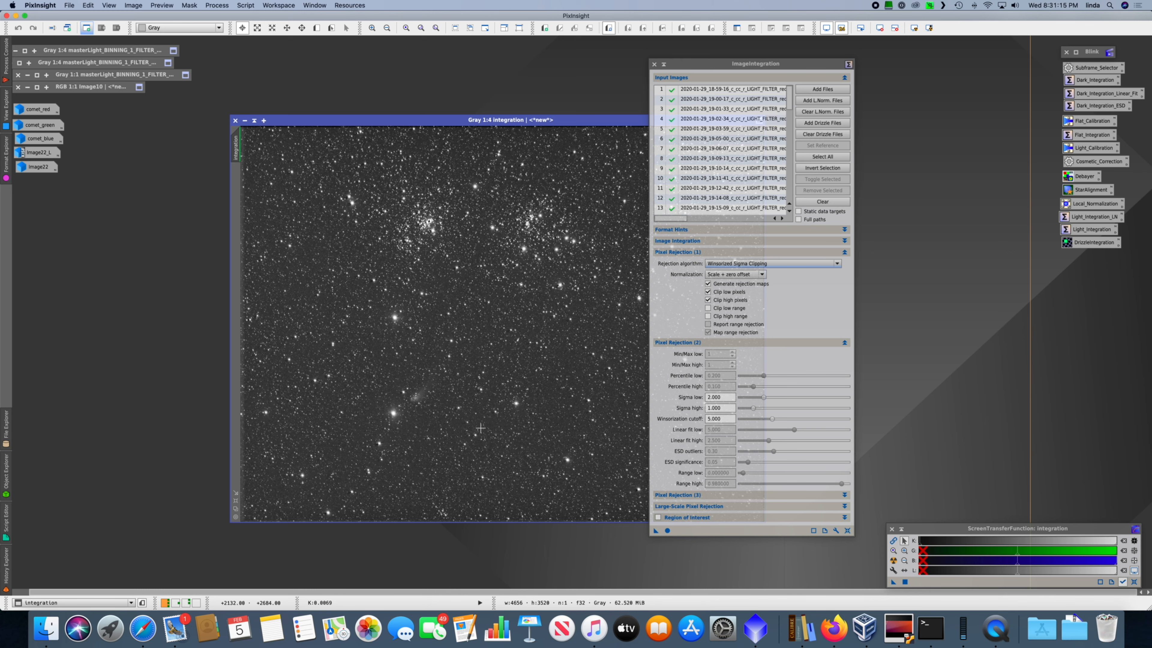
pyautogui.press('super+1')
pyautogui.press('space')
pyautogui.moveTo(434, 437); pyautogui.dragTo(687, 172)
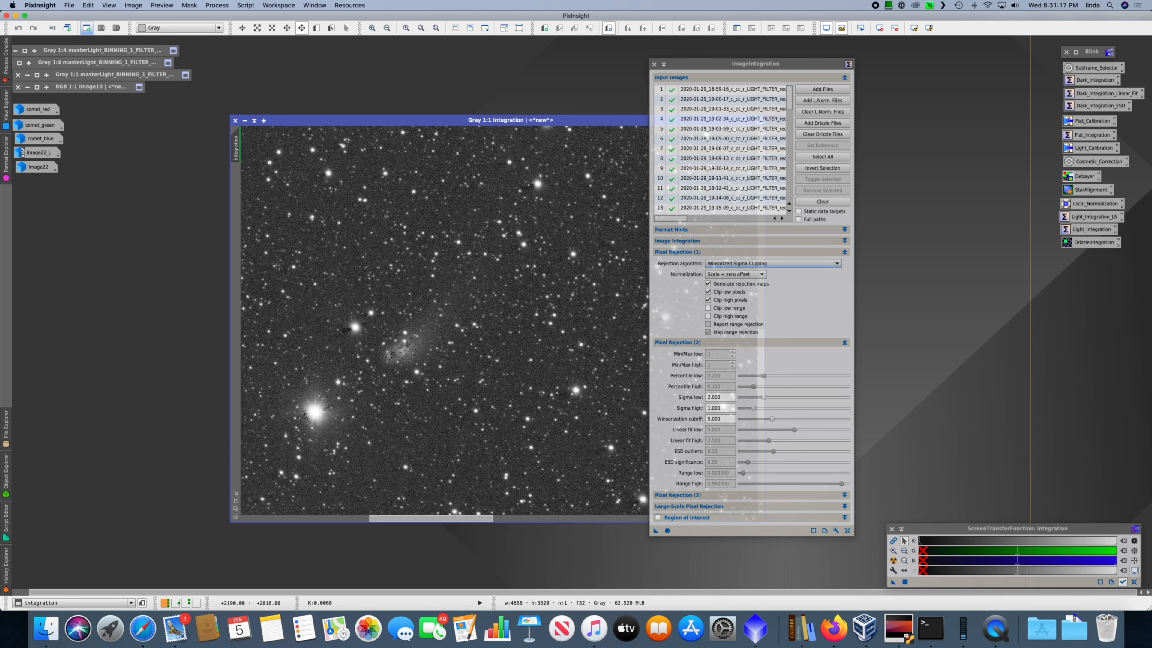
pyautogui.moveTo(434, 328); pyautogui.dragTo(541, 291)
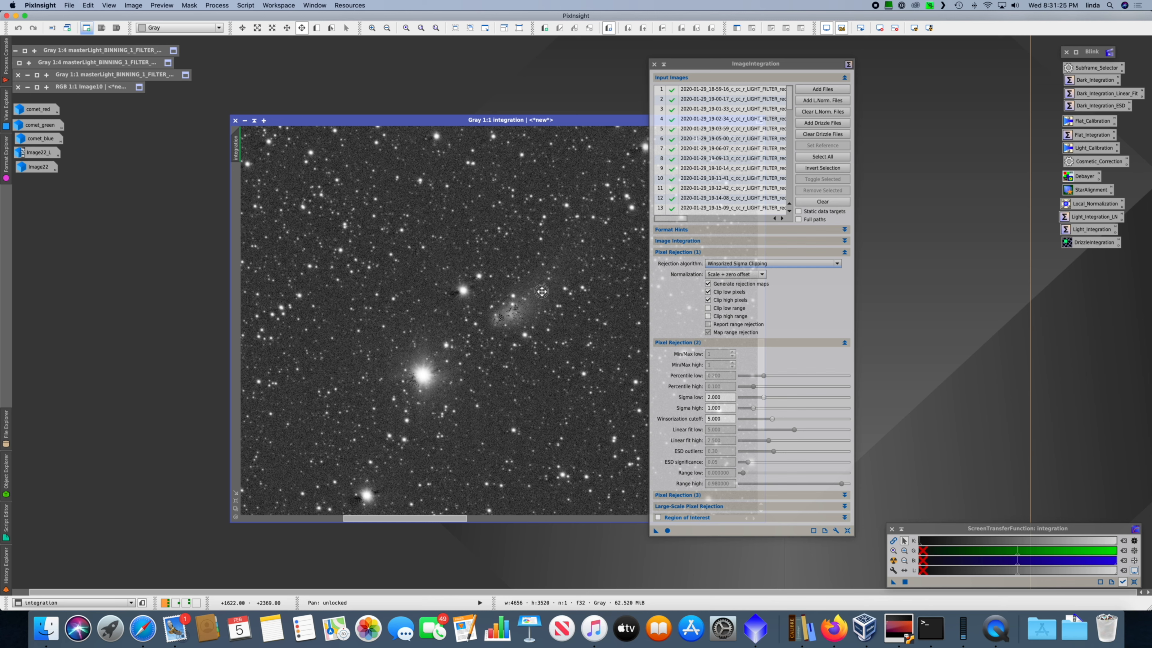
pyautogui.press('space')
pyautogui.press('space')
pyautogui.moveTo(574, 201); pyautogui.dragTo(510, 174)
pyautogui.moveTo(461, 231); pyautogui.dragTo(512, 192)
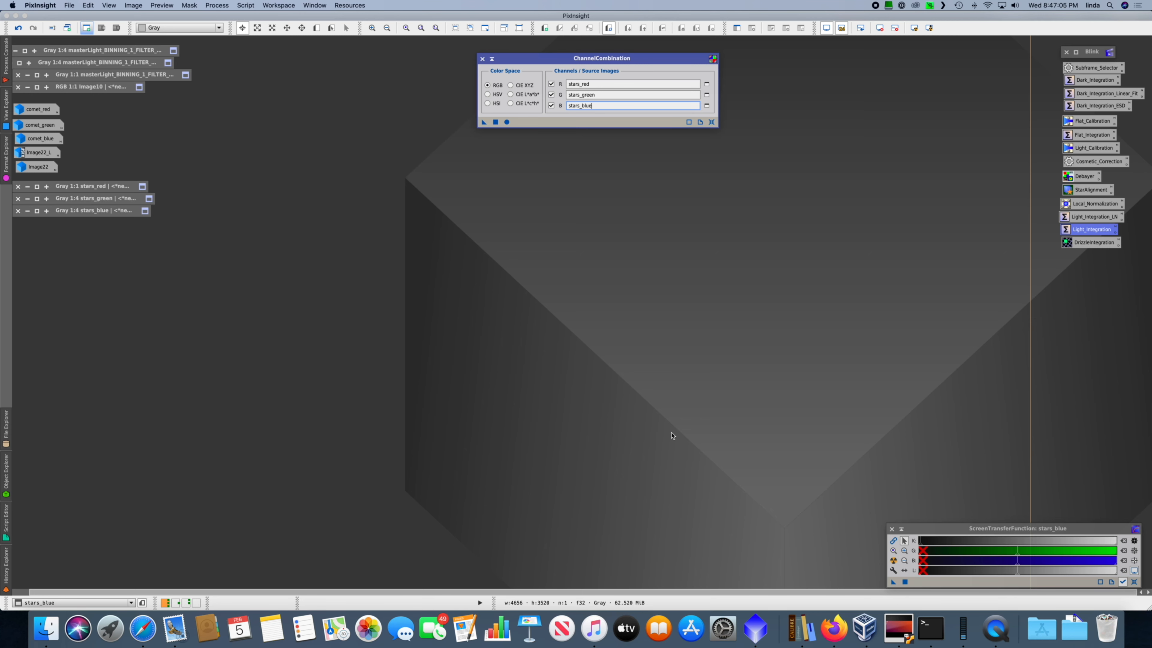
# Step: Combine stars_red, stars_green and stars_blue into an RGB image with ChannelCombination and place it in the middle of the workspace
pyautogui.click(508, 123)
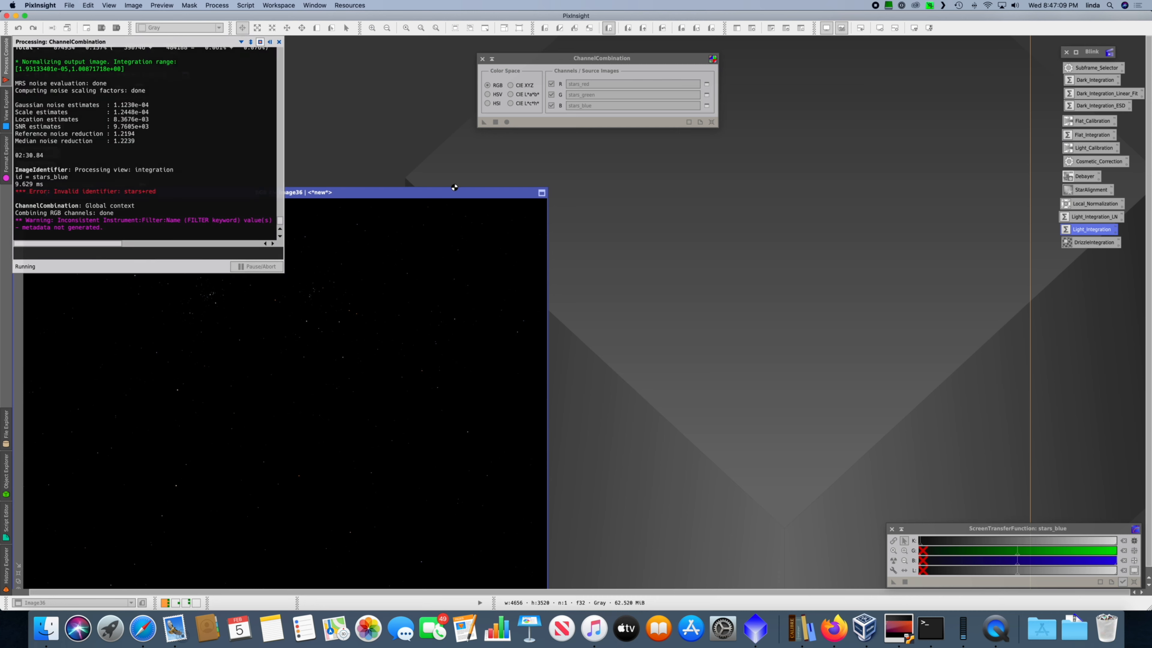
pyautogui.moveTo(529, 181); pyautogui.dragTo(695, 163)
pyautogui.moveTo(529, 188); pyautogui.dragTo(758, 159)
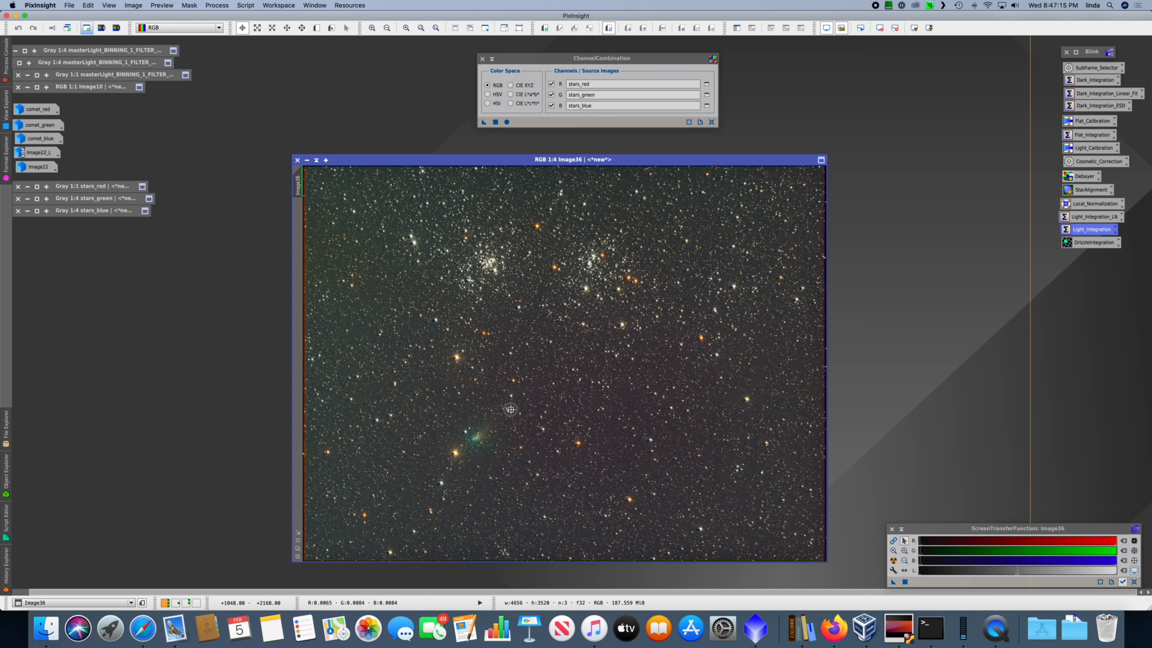
# Step: Examine the star-aligned RGB image at 1:1 zoom around the comet residue and the bright stars for subtraction artifacts
pyautogui.press('super+1')
pyautogui.press('space')
pyautogui.moveTo(429, 437); pyautogui.dragTo(931, 131)
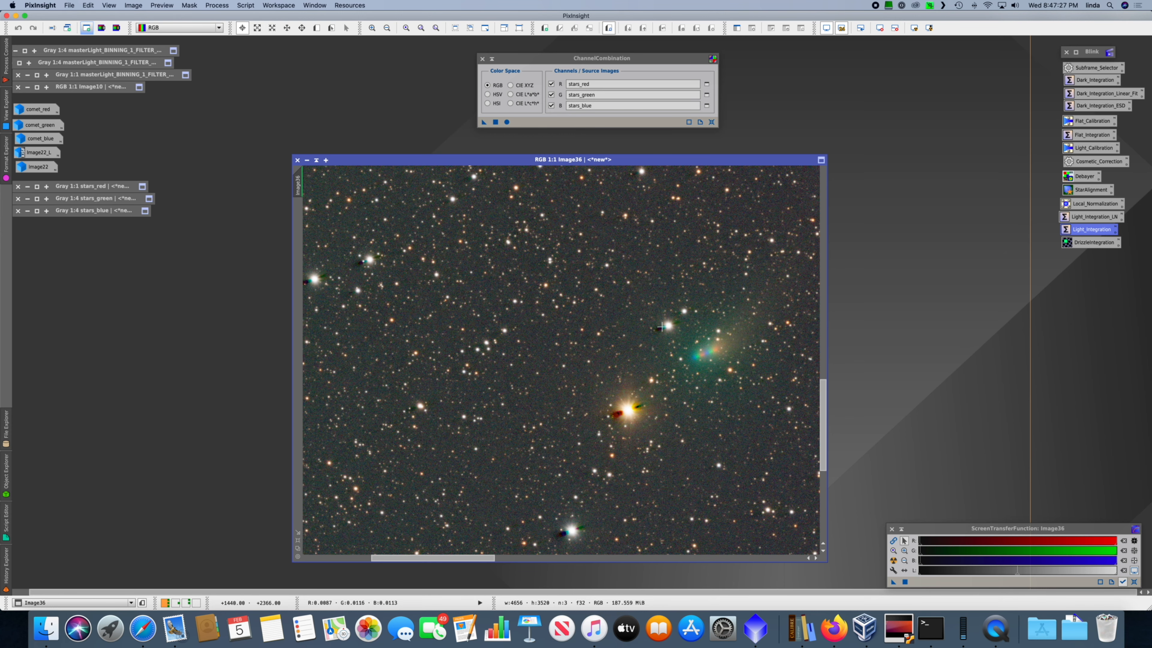
pyautogui.press('space')
pyautogui.moveTo(369, 275); pyautogui.dragTo(599, 266)
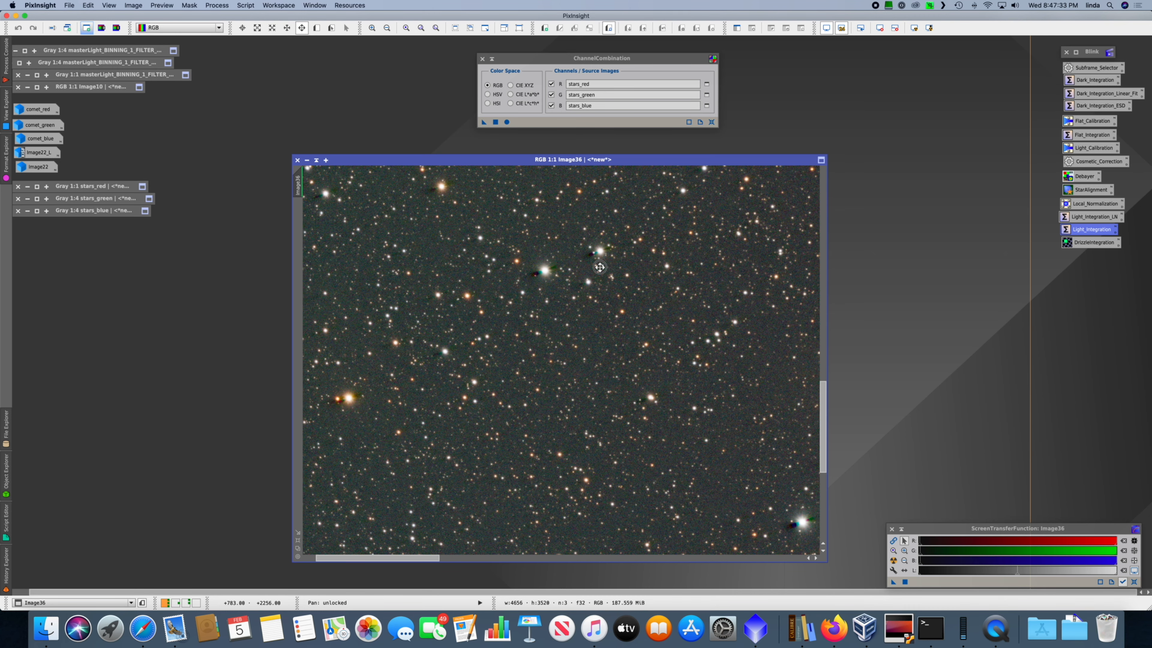
pyautogui.moveTo(599, 267); pyautogui.dragTo(476, 267)
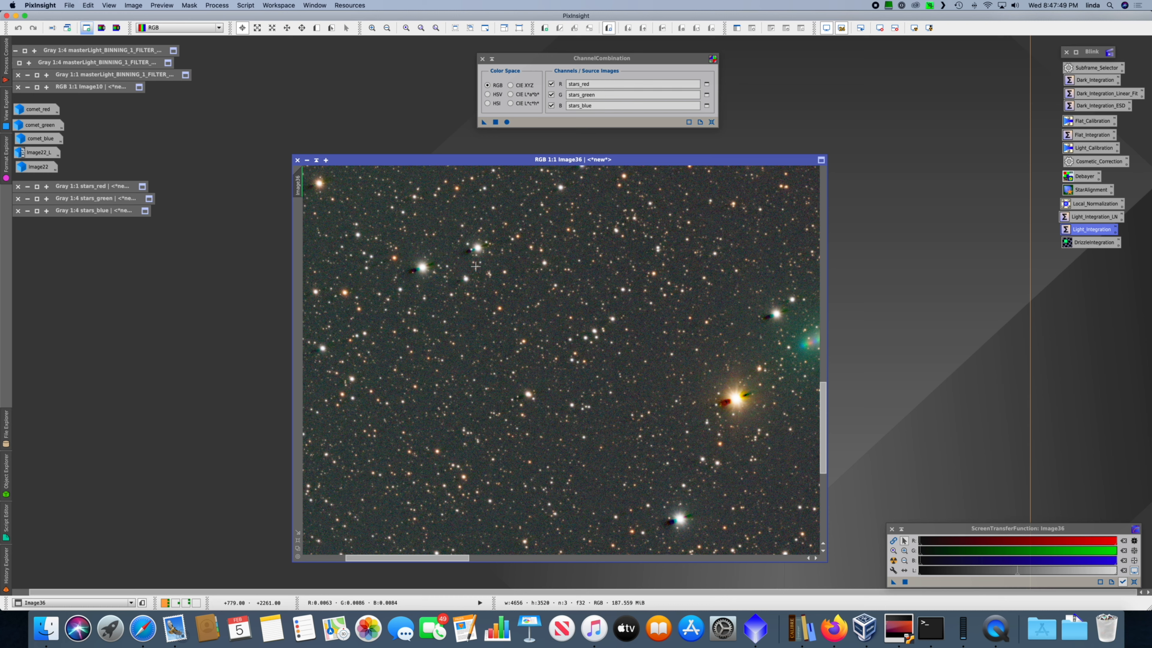
# Step: Restore the iconized RGB comet image and enlarge both it and the RGB star image to fit the workspace
pyautogui.click(221, 4)
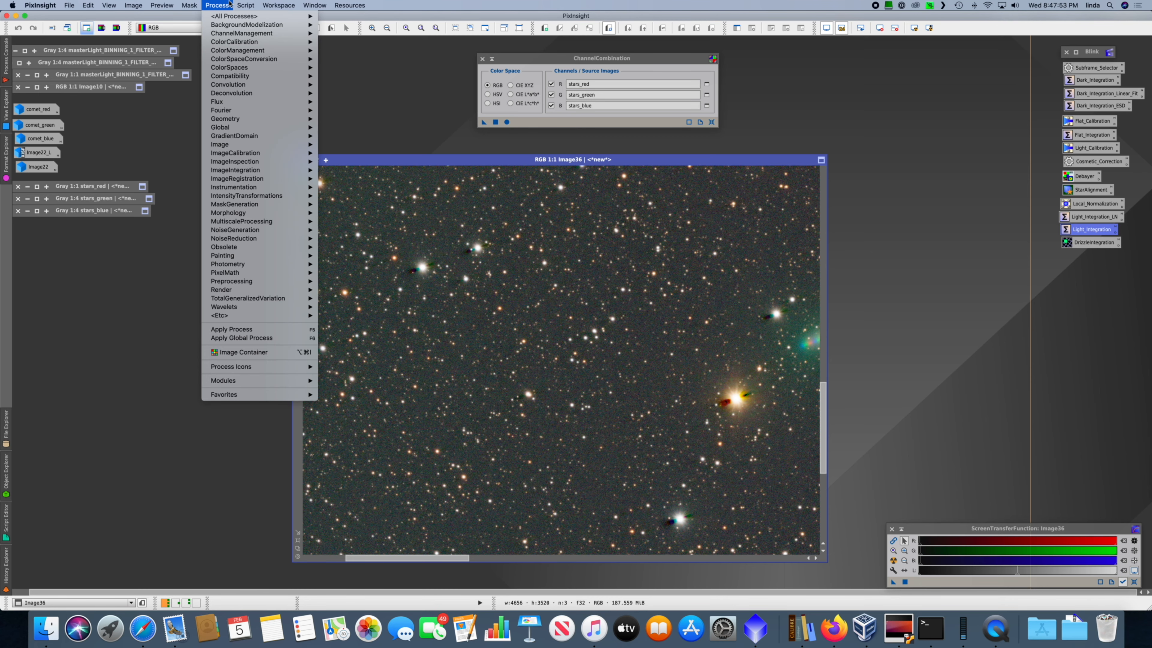
pyautogui.click(85, 133)
pyautogui.doubleClick(38, 169)
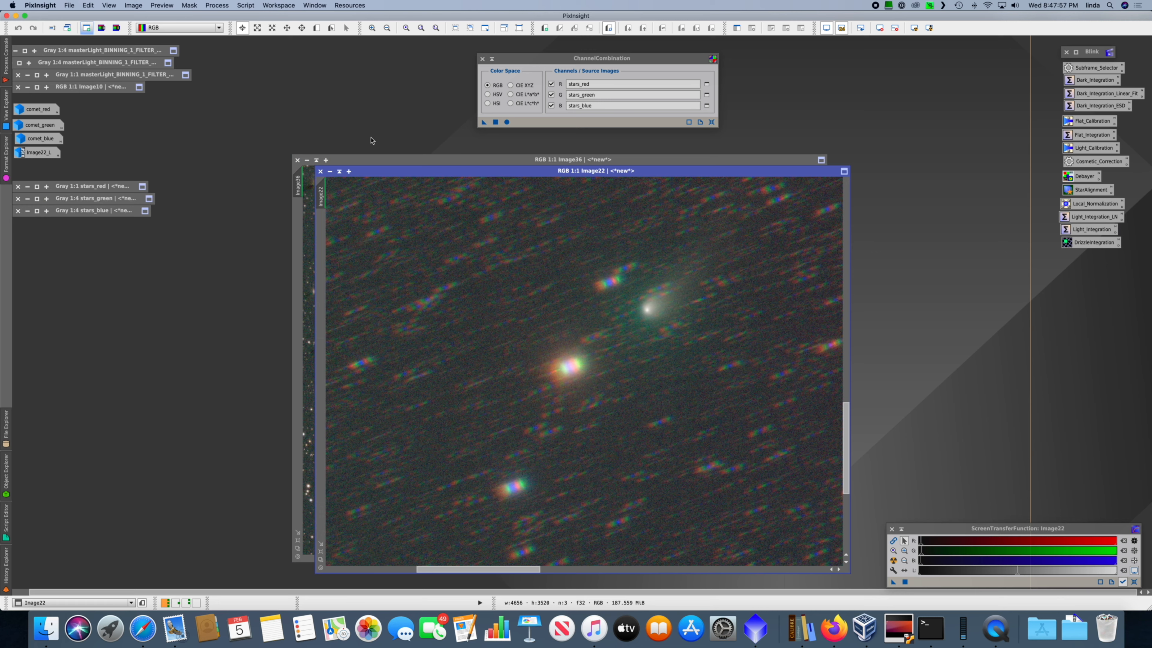
pyautogui.press('super+0')
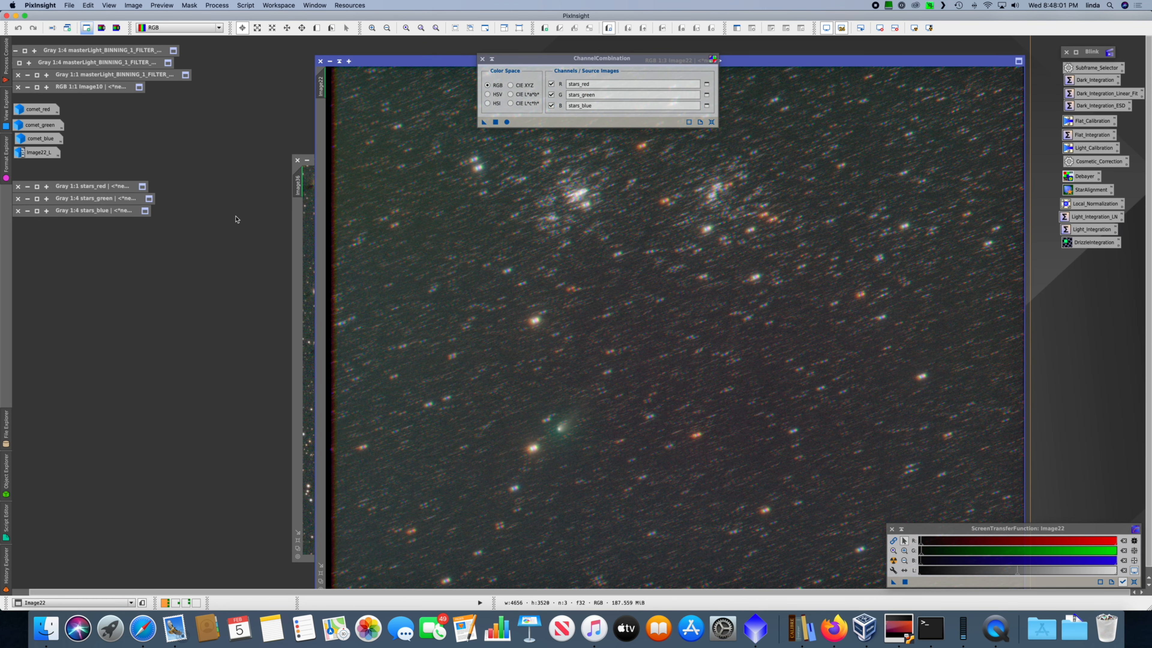
pyautogui.click(304, 226)
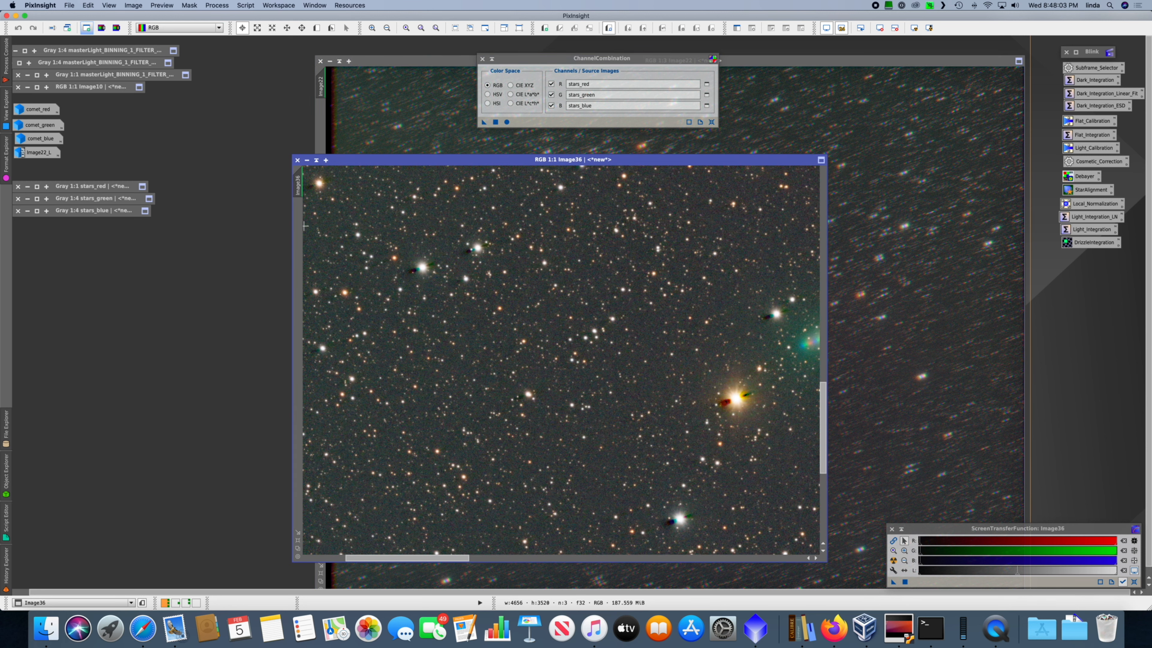
pyautogui.press('super+0')
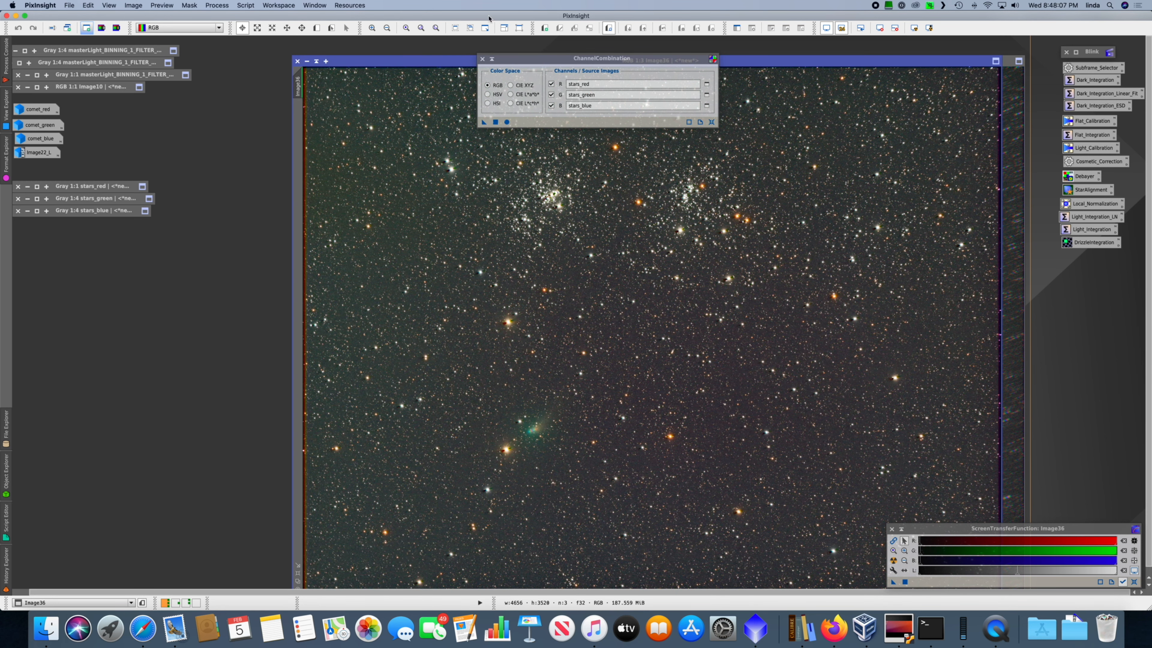
# Step: Close ChannelCombination and rename the comet-aligned RGB image as comet and the star-aligned RGB image as stars
pyautogui.click(483, 58)
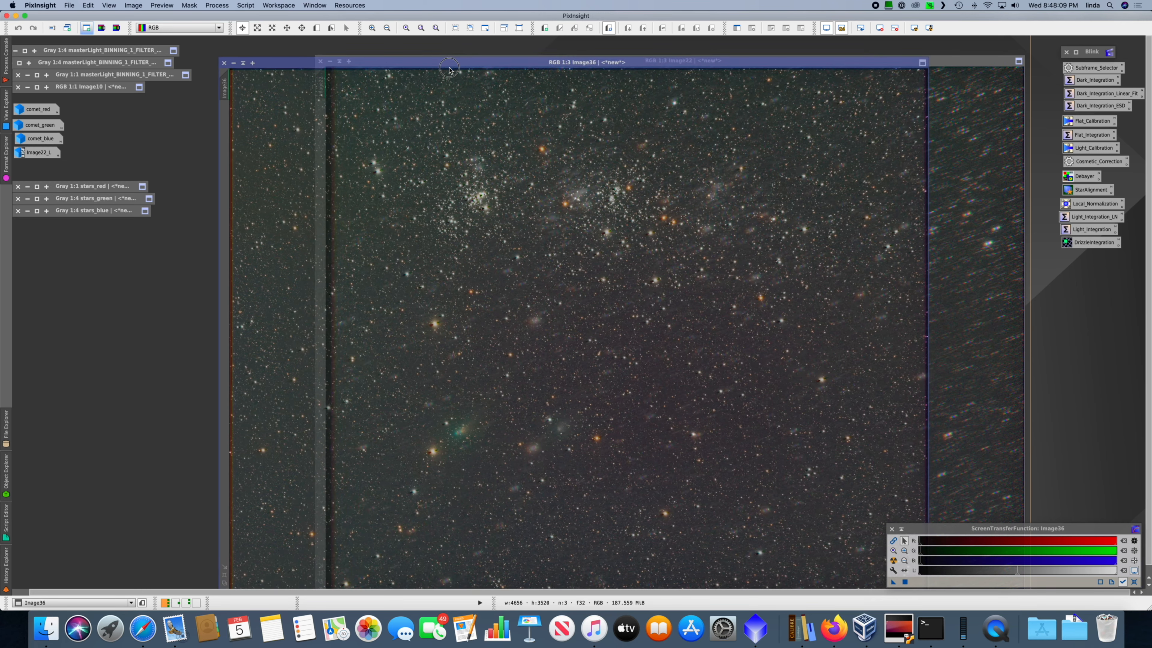
pyautogui.click(526, 60)
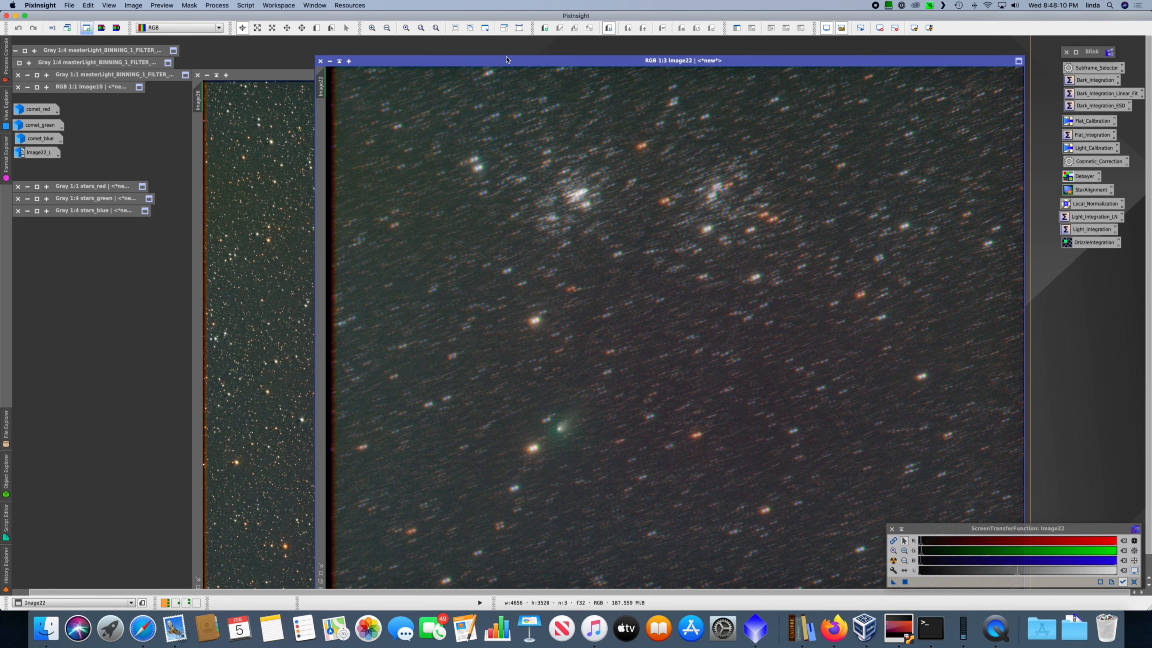
pyautogui.doubleClick(320, 93)
pyautogui.write('comet')
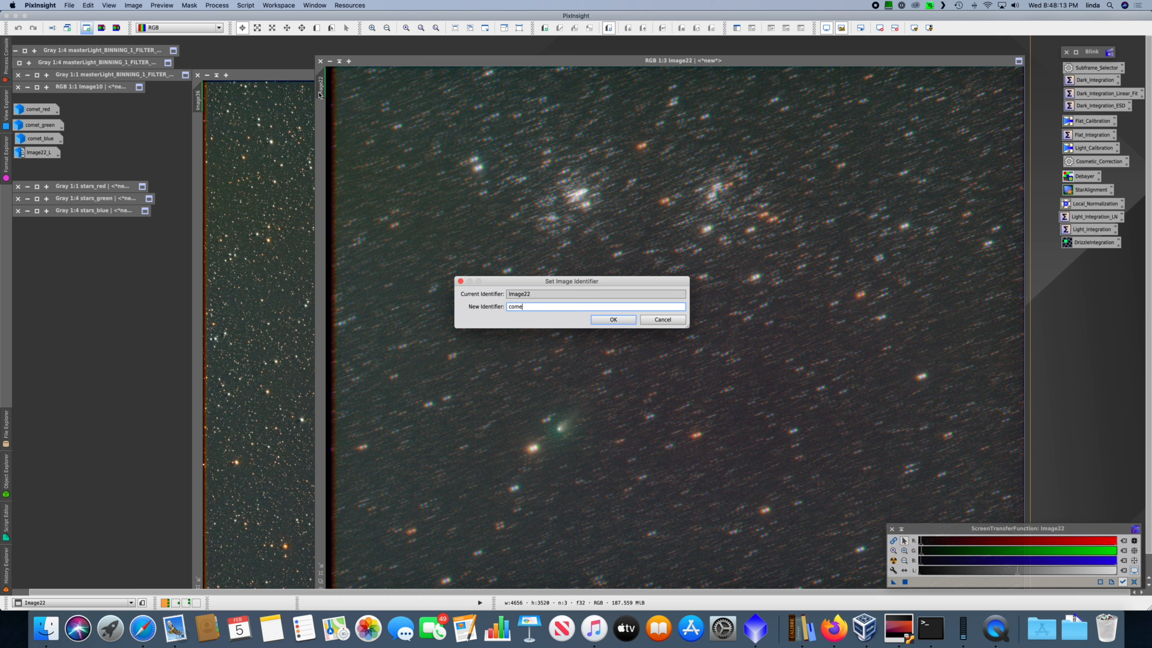
pyautogui.press('Return')
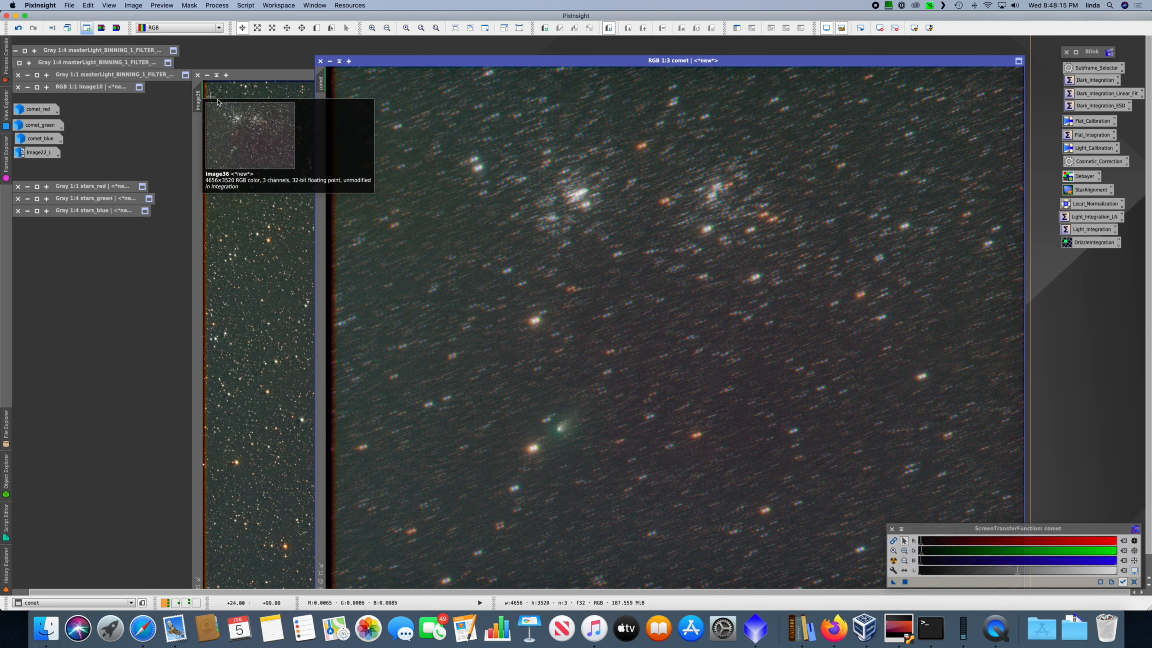
pyautogui.doubleClick(198, 103)
pyautogui.write('stars')
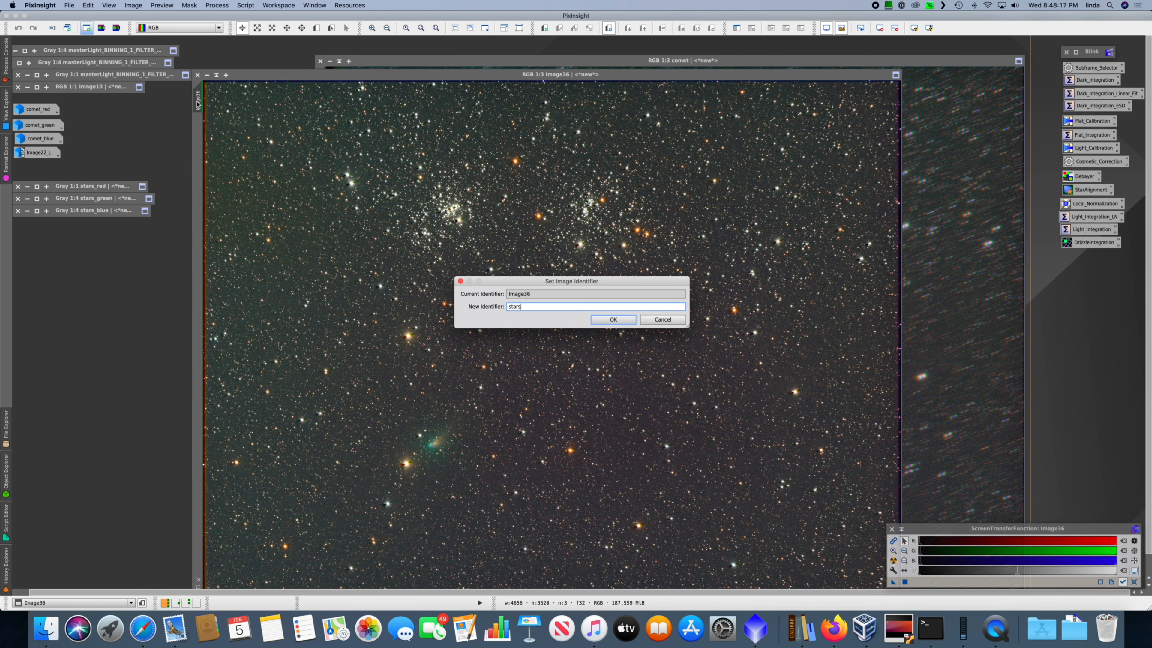
pyautogui.press('Return')
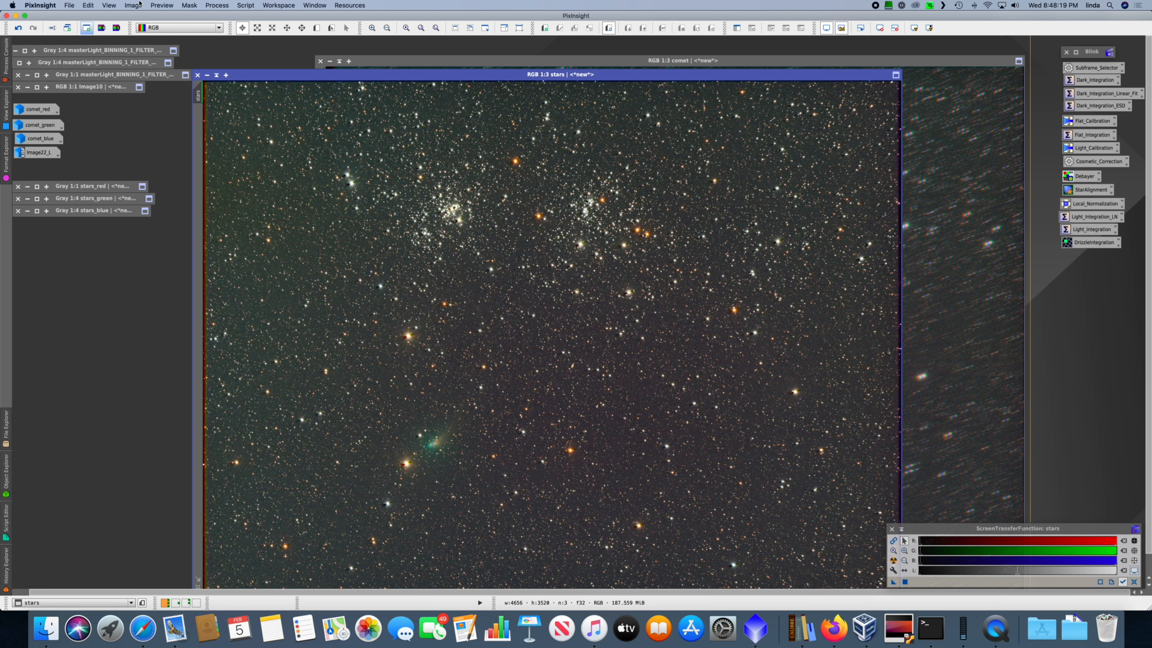
# Step: Open PixelMath and enter the RGB/K expression $T + 2*comet
pyautogui.click(218, 5)
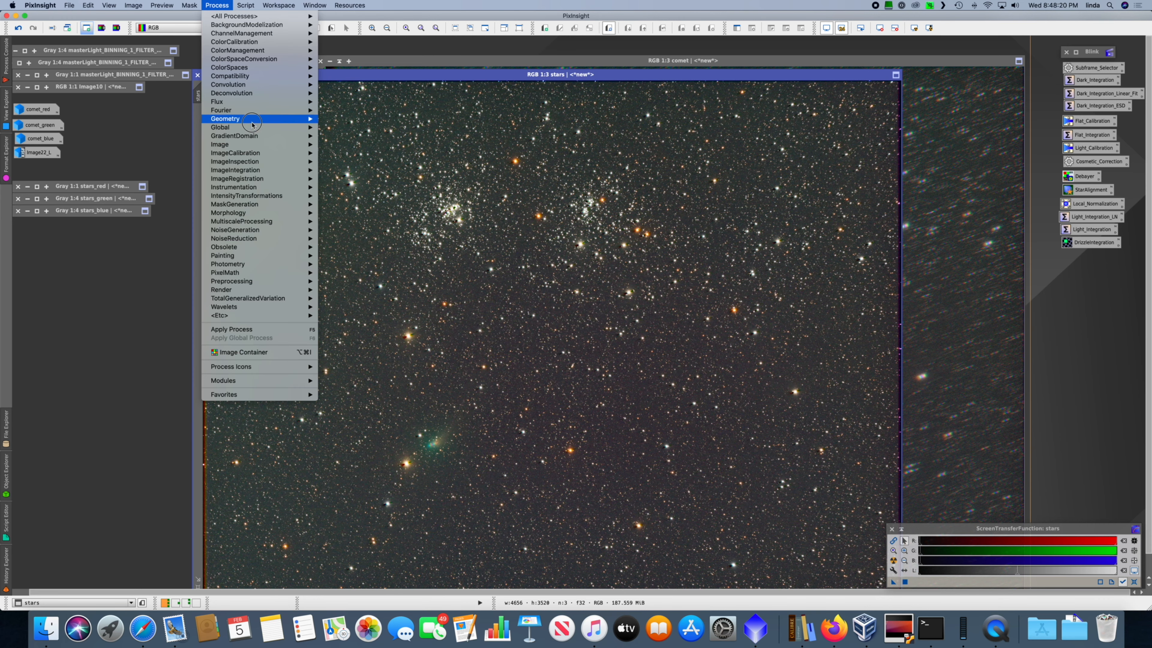
pyautogui.moveTo(272, 272)
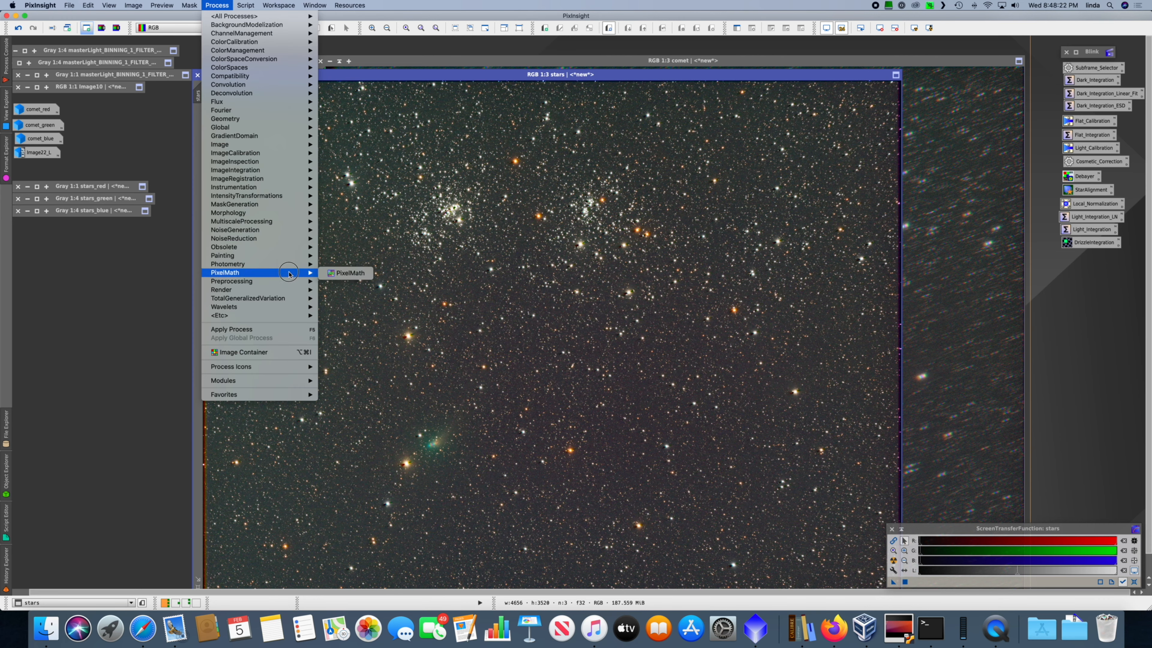
pyautogui.click(345, 272)
pyautogui.click(717, 322)
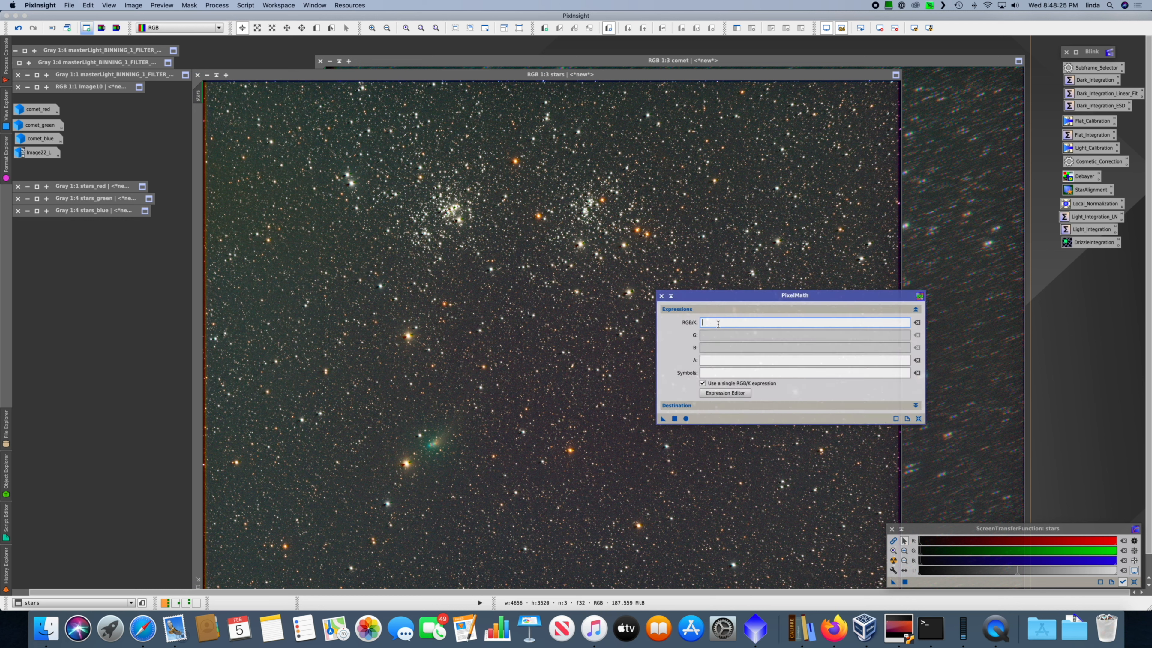
pyautogui.write('star')
pyautogui.press('BackSpace')
pyautogui.press('BackSpace')
pyautogui.write('$T + 2*comet')
# Step: Apply the PixelMath expression to the stars image without rescaling and auto-stretch the result
pyautogui.click(916, 405)
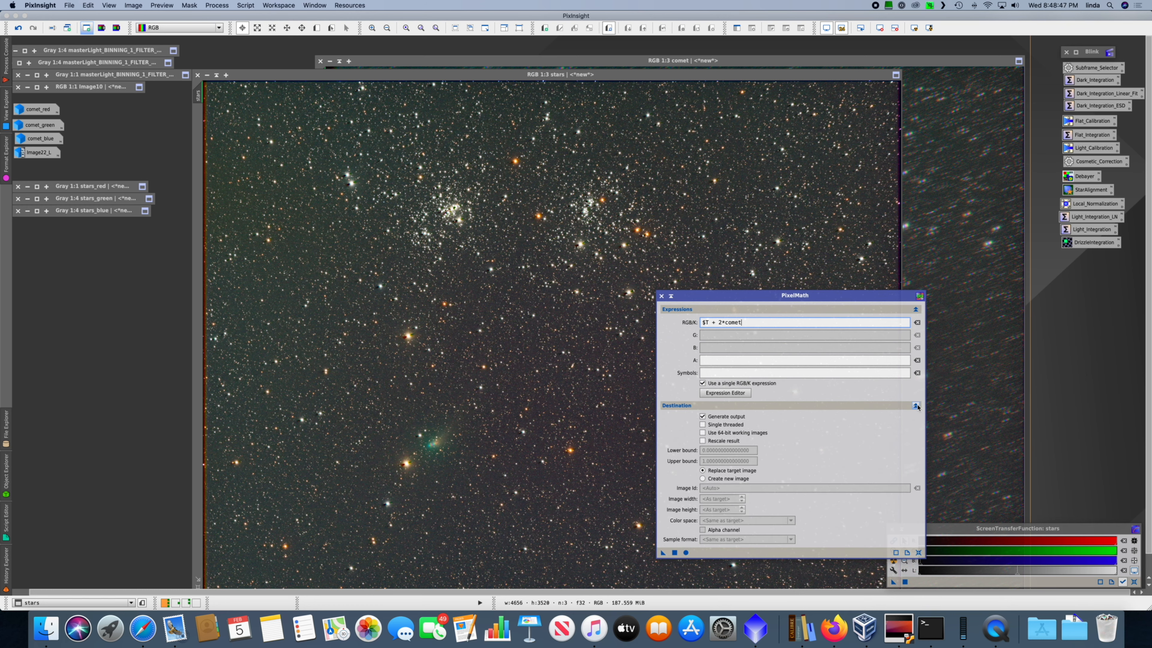
pyautogui.click(916, 405)
pyautogui.moveTo(662, 419); pyautogui.dragTo(526, 415)
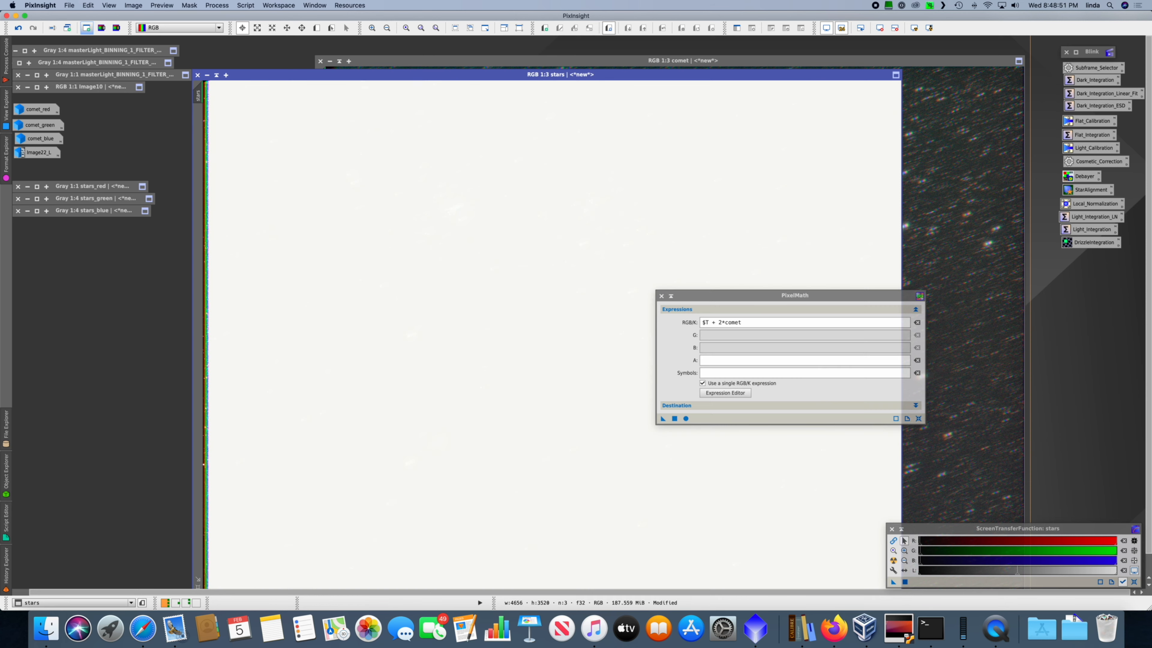
pyautogui.press('super+a')
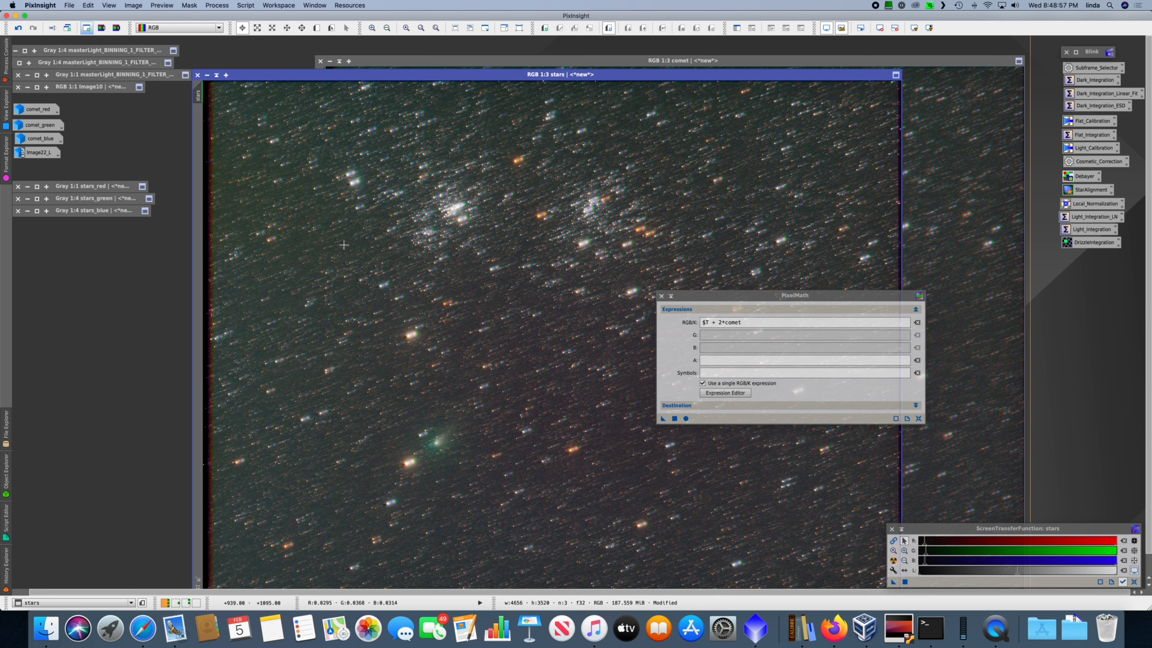
# Step: Enable Rescale result in PixelMath, and redo the blend on the stars image after undoing the unrescaled one
pyautogui.click(734, 406)
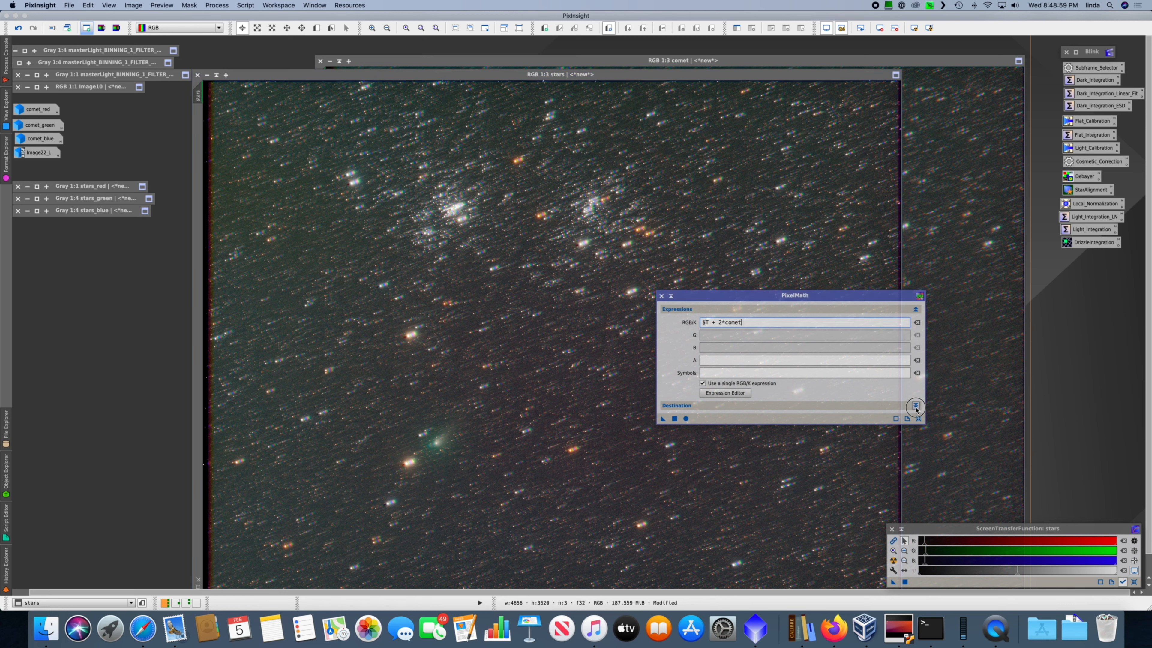
pyautogui.click(721, 441)
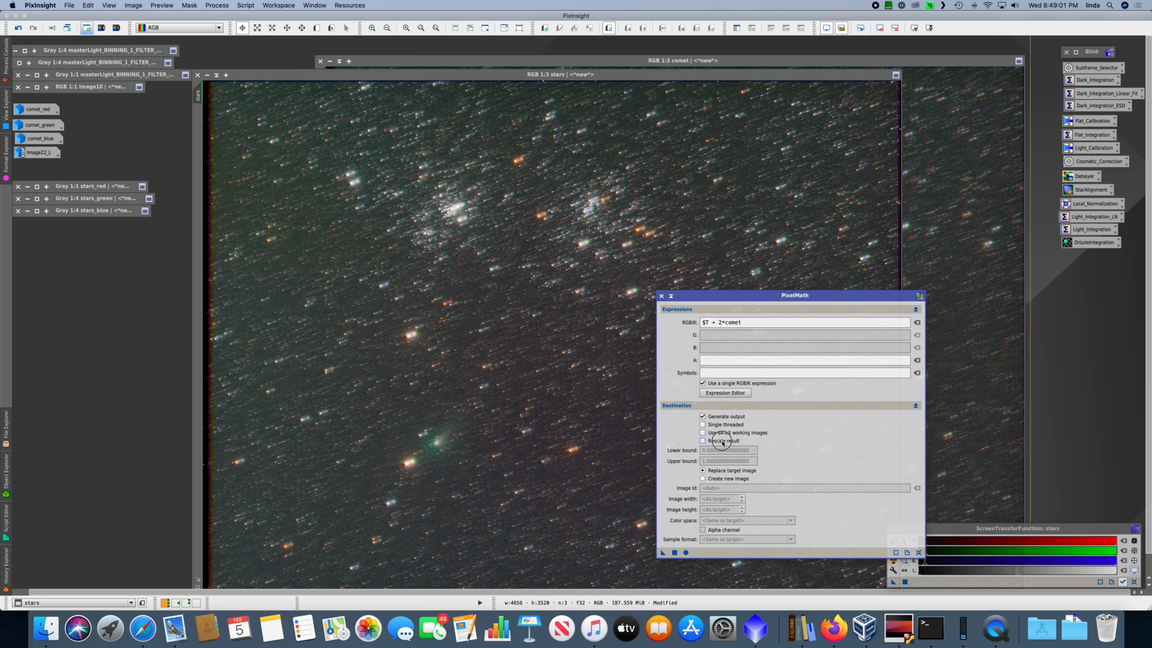
pyautogui.click(327, 124)
pyautogui.press('super+z')
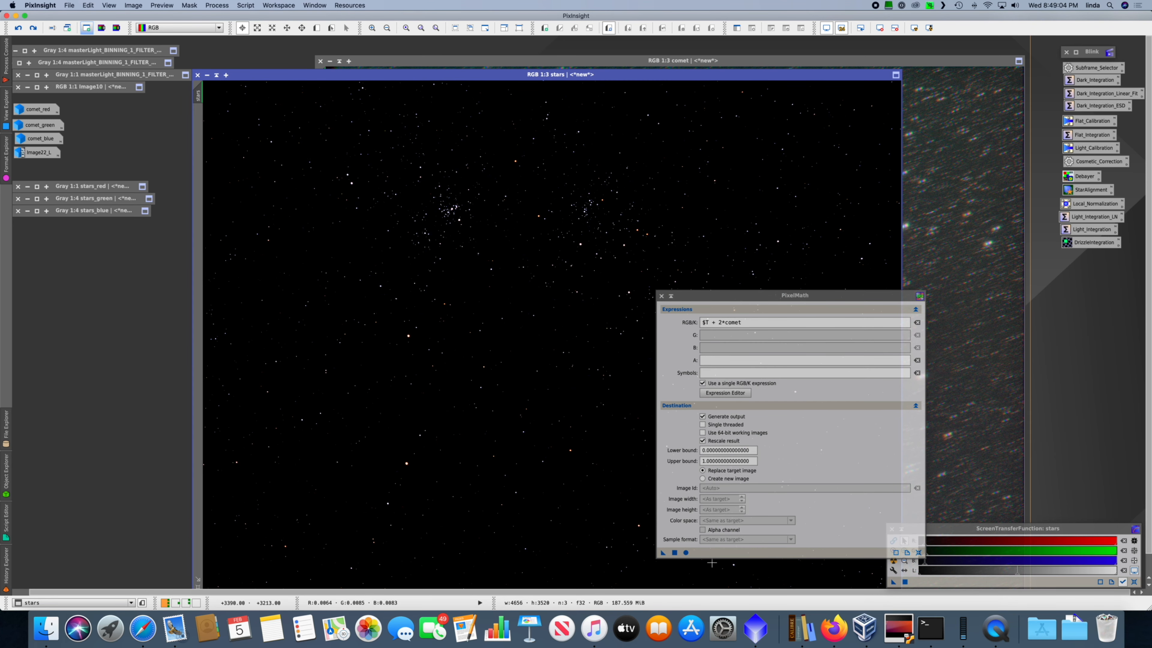
pyautogui.click(662, 553)
pyautogui.moveTo(568, 486); pyautogui.dragTo(568, 487)
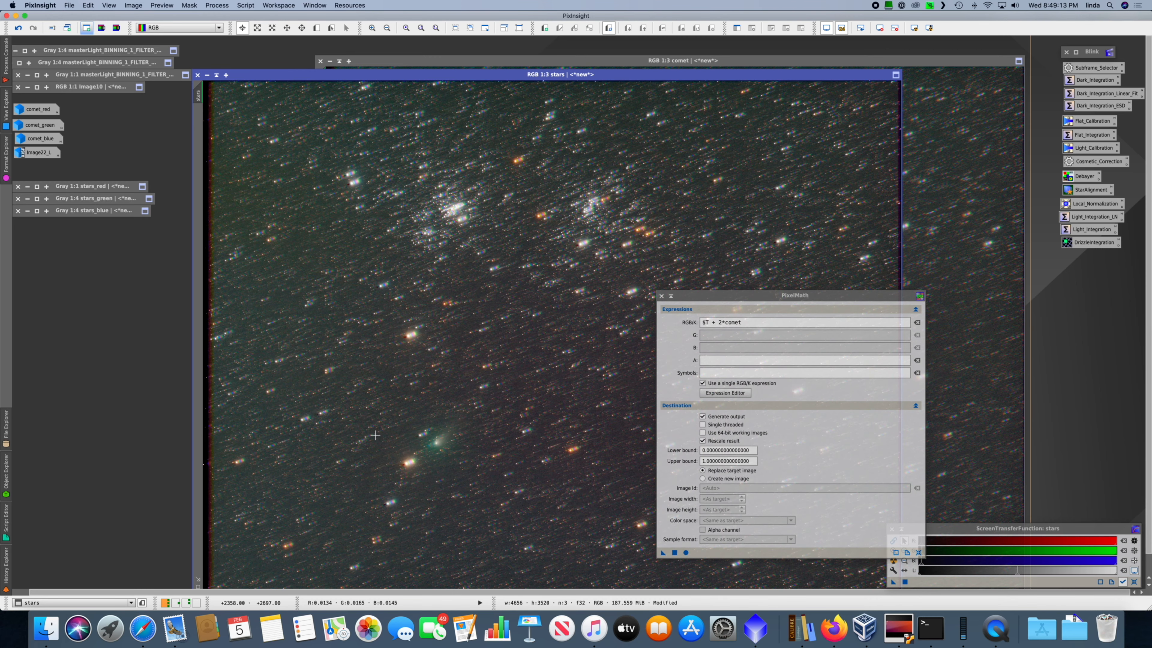
# Step: Examine the comet and the nearby star trails in the blended stars image at 1:1 zoom
pyautogui.scroll(2, 375, 434)
pyautogui.press('space')
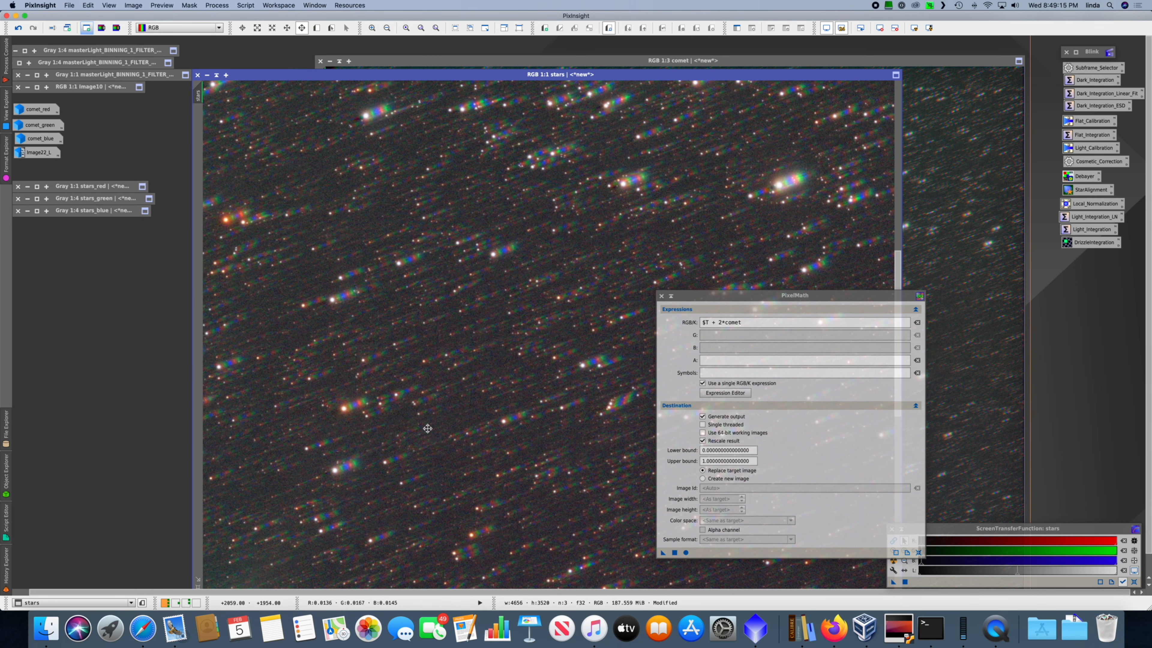
pyautogui.moveTo(422, 418); pyautogui.dragTo(718, 219)
pyautogui.moveTo(534, 353); pyautogui.dragTo(619, 276)
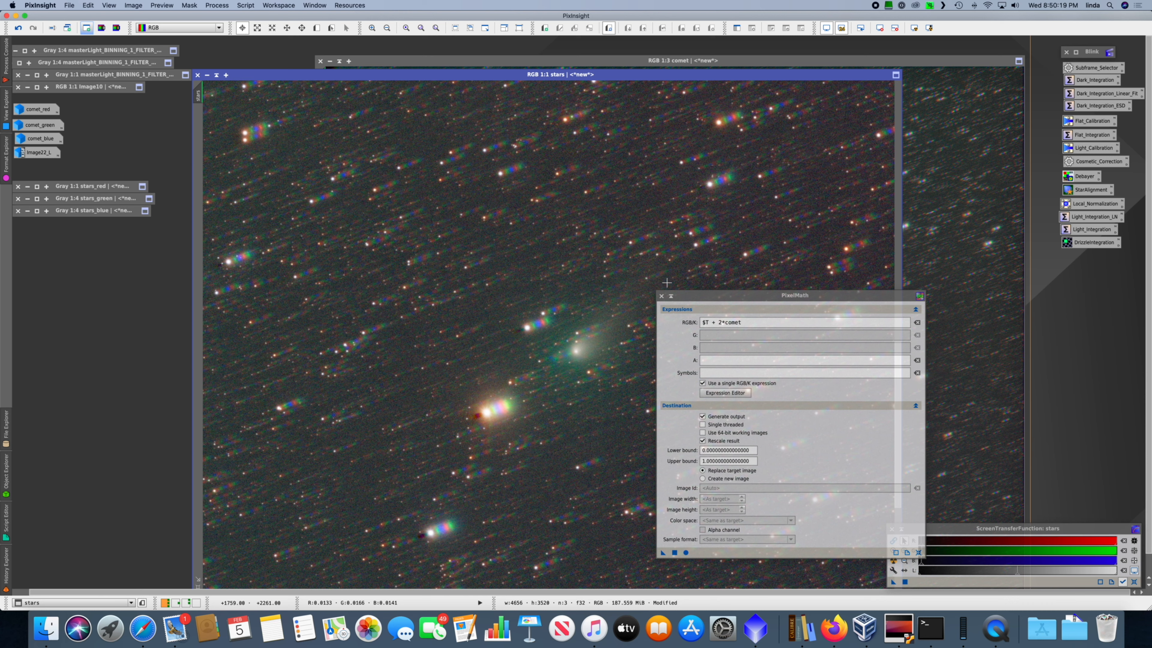
# Step: Close PixelMath, minimize the stars and comet RGB images, and stack them below the other minimized stars images
pyautogui.click(662, 296)
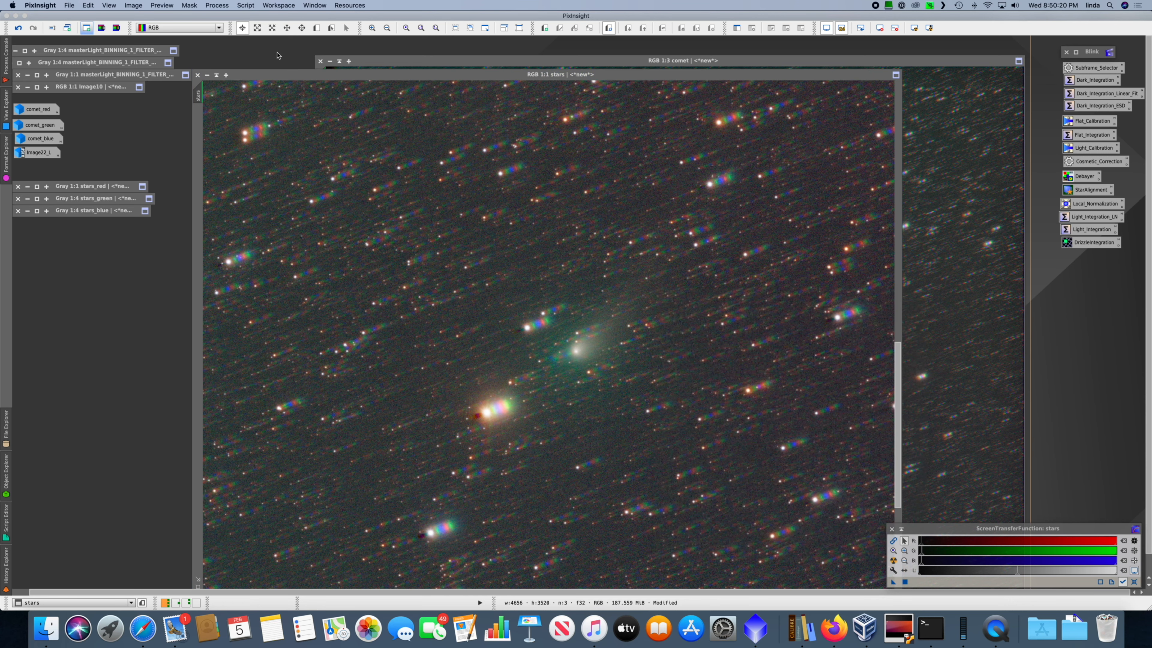
pyautogui.click(216, 75)
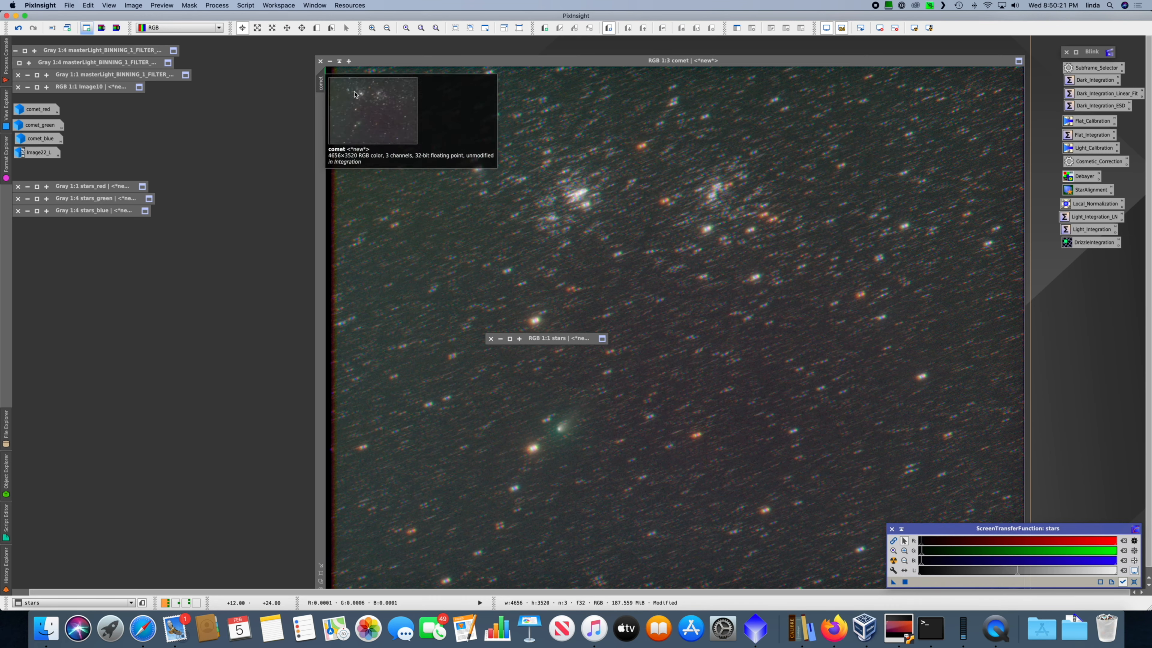
pyautogui.click(340, 60)
pyautogui.moveTo(676, 324); pyautogui.dragTo(79, 224)
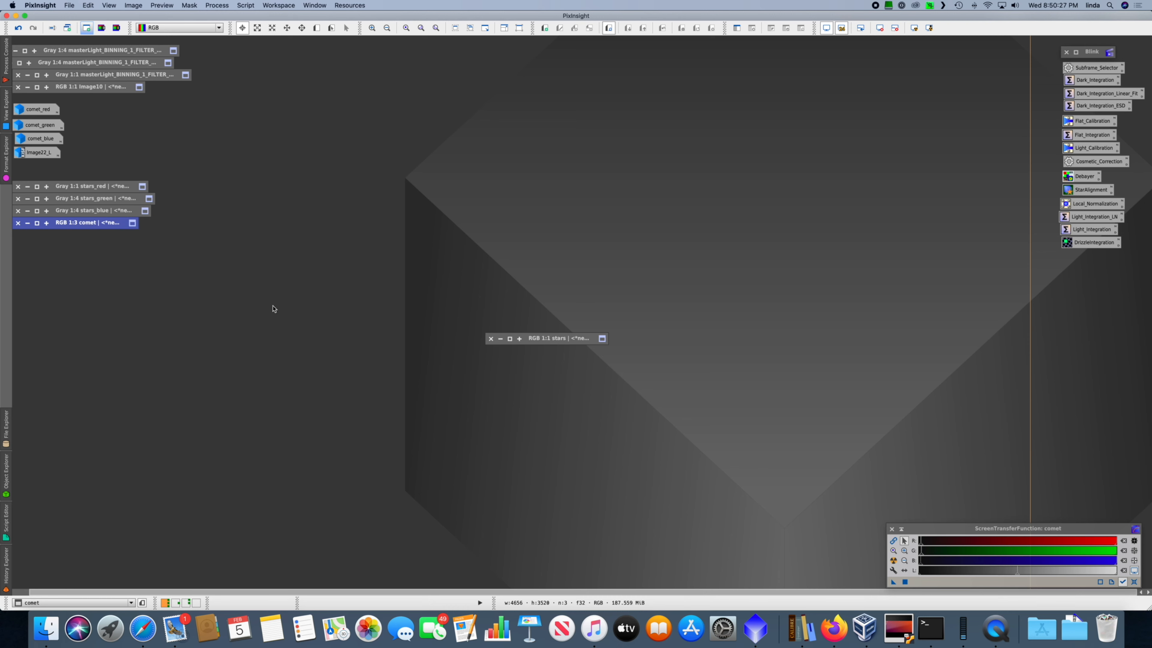
pyautogui.moveTo(558, 344); pyautogui.dragTo(86, 240)
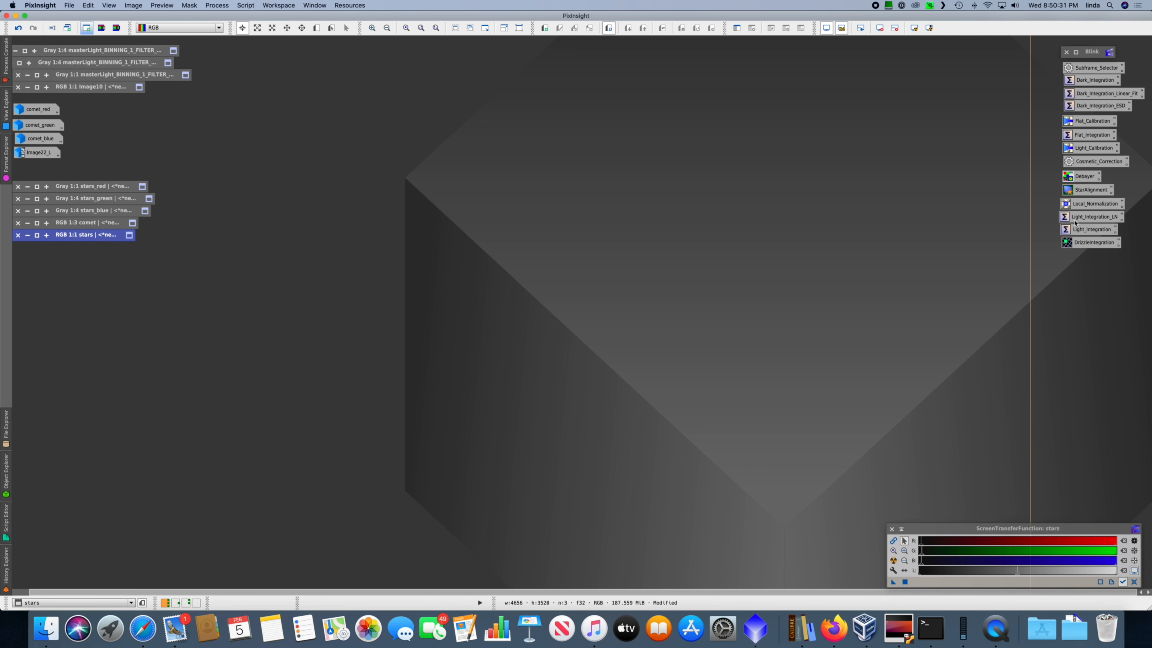
# Step: Open ImageIntegration from the saved Light_Integration process and browse to the comet aligned folder to add files, widening the file name column
pyautogui.doubleClick(1101, 230)
pyautogui.moveTo(930, 69); pyautogui.dragTo(836, 54)
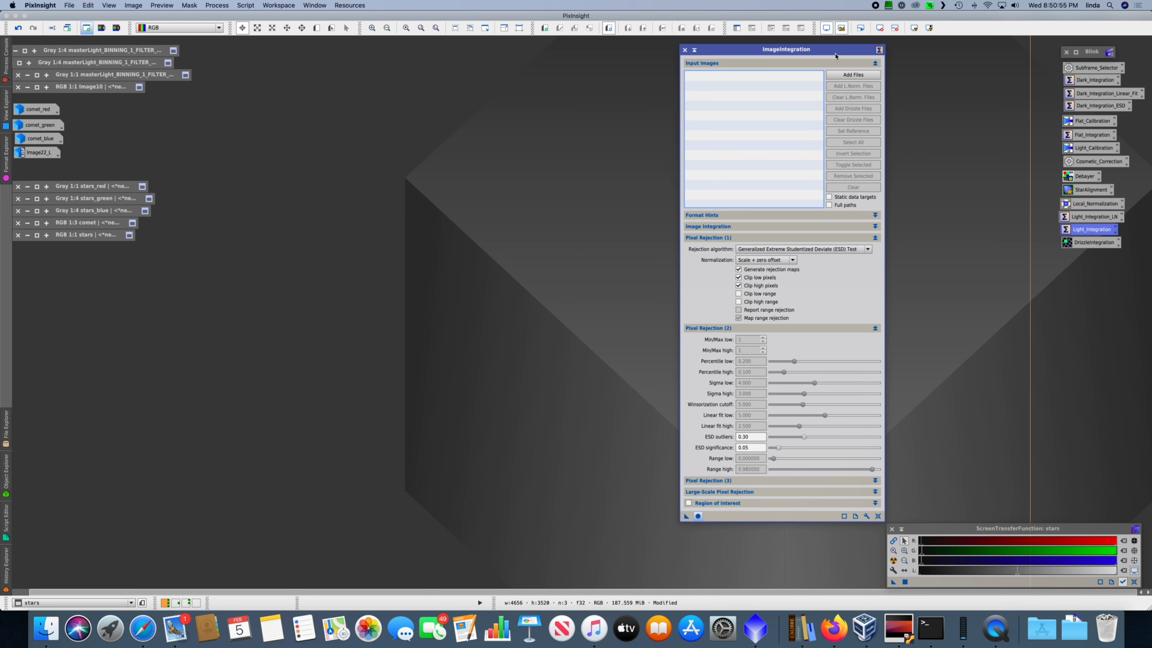
pyautogui.click(852, 75)
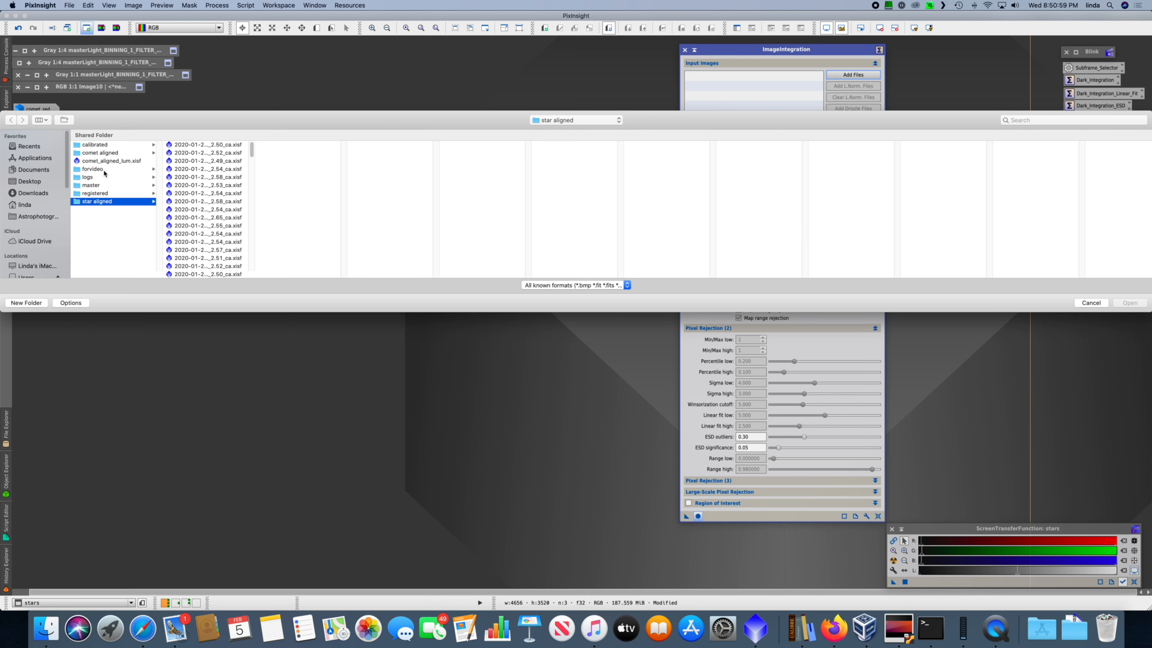
pyautogui.click(134, 161)
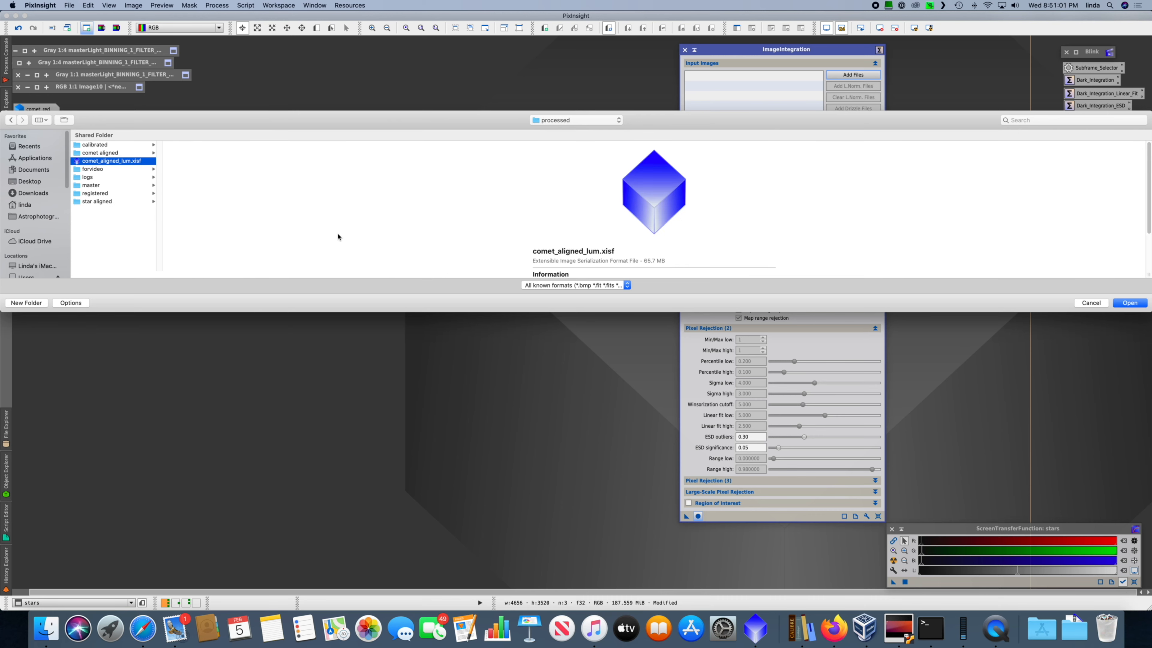
pyautogui.click(108, 154)
pyautogui.moveTo(255, 275); pyautogui.dragTo(778, 216)
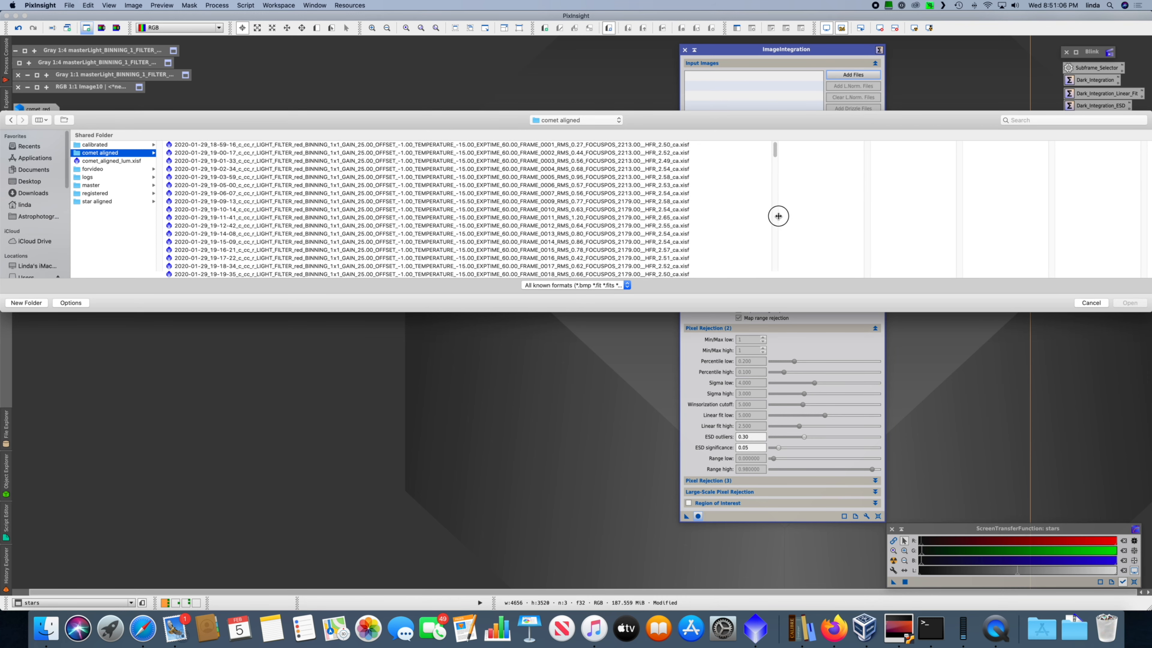
# Step: Select widely spaced comet-aligned frames as integration inputs, starting with the 18-59-16 and 19-32-46 red exposures
pyautogui.click(336, 145)
pyautogui.scroll(-10, 297, 226)
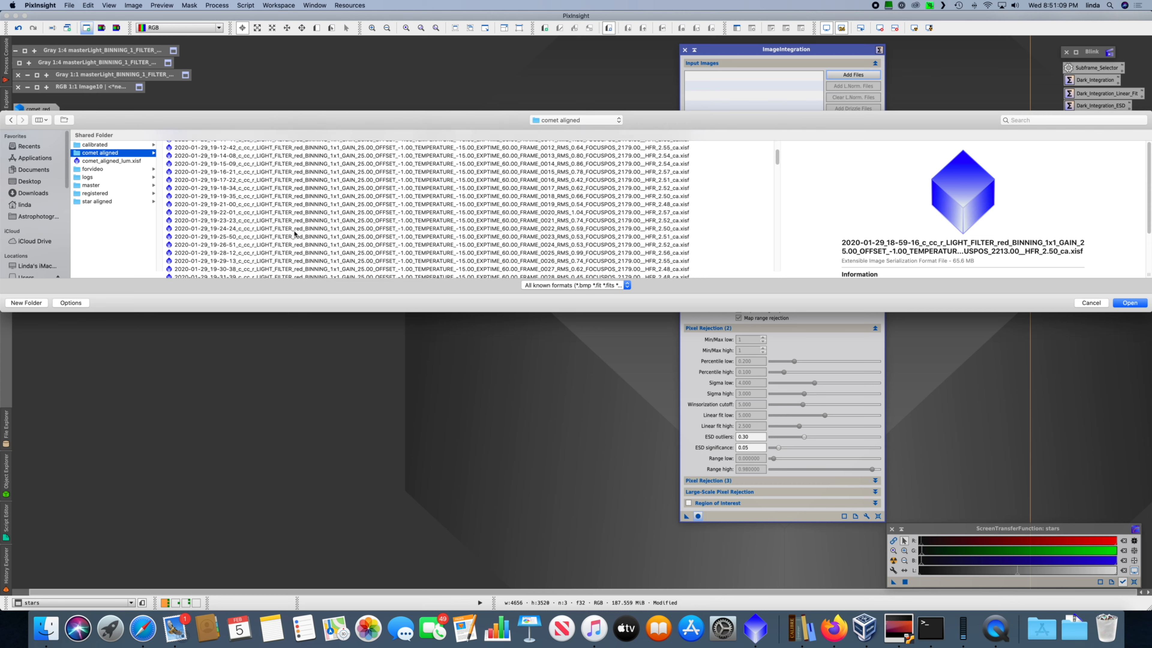
pyautogui.keyDown('super'); pyautogui.click(304, 207); pyautogui.keyUp('super')
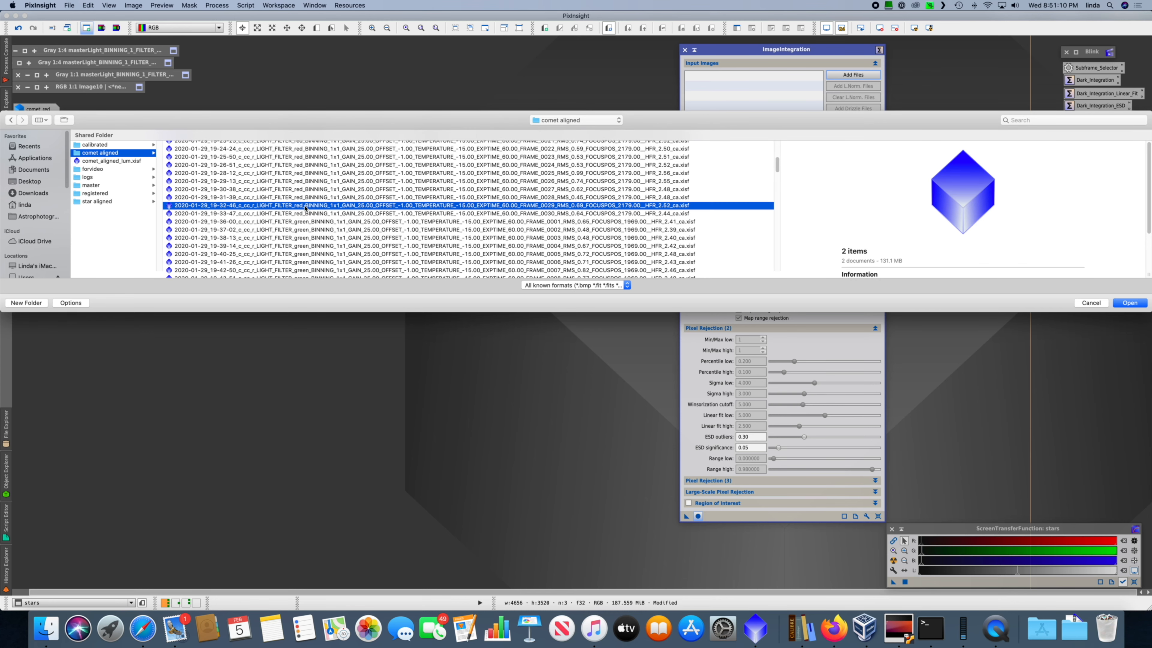
pyautogui.scroll(-5, 304, 209)
pyautogui.scroll(-15, 305, 208)
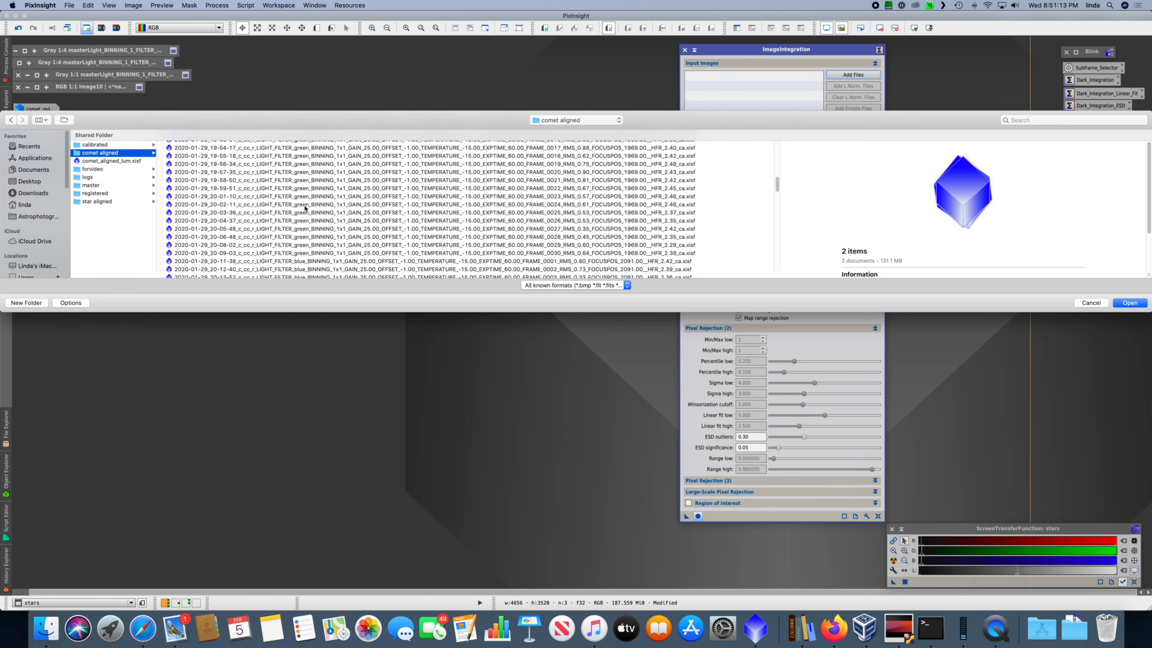
pyautogui.scroll(-3, 305, 209)
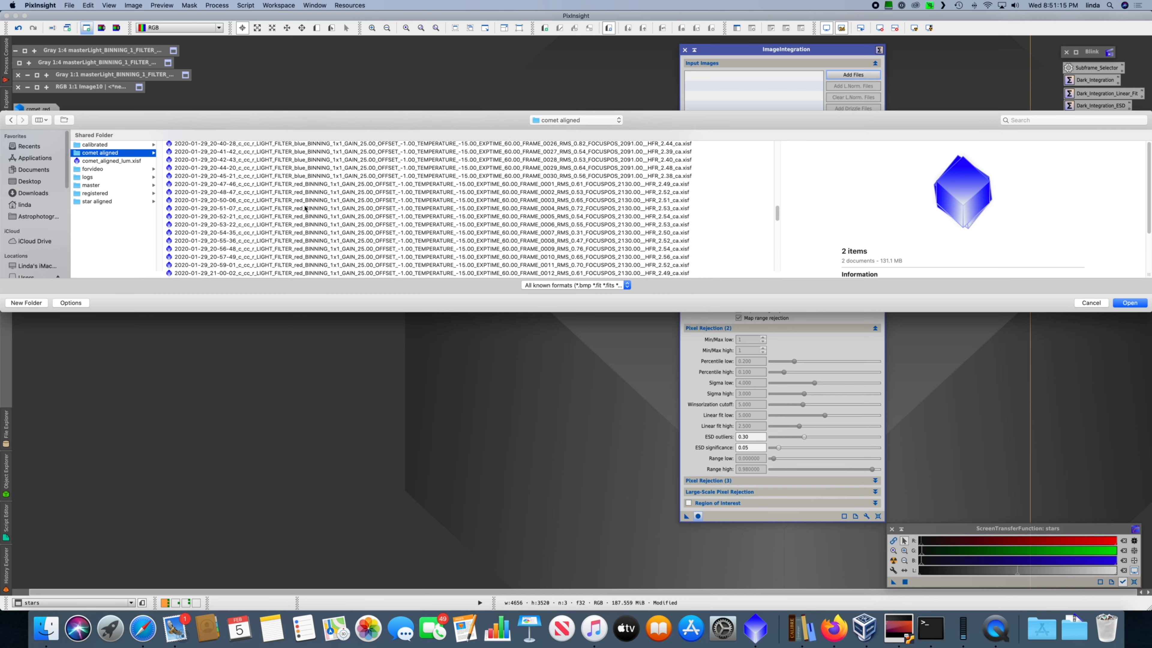
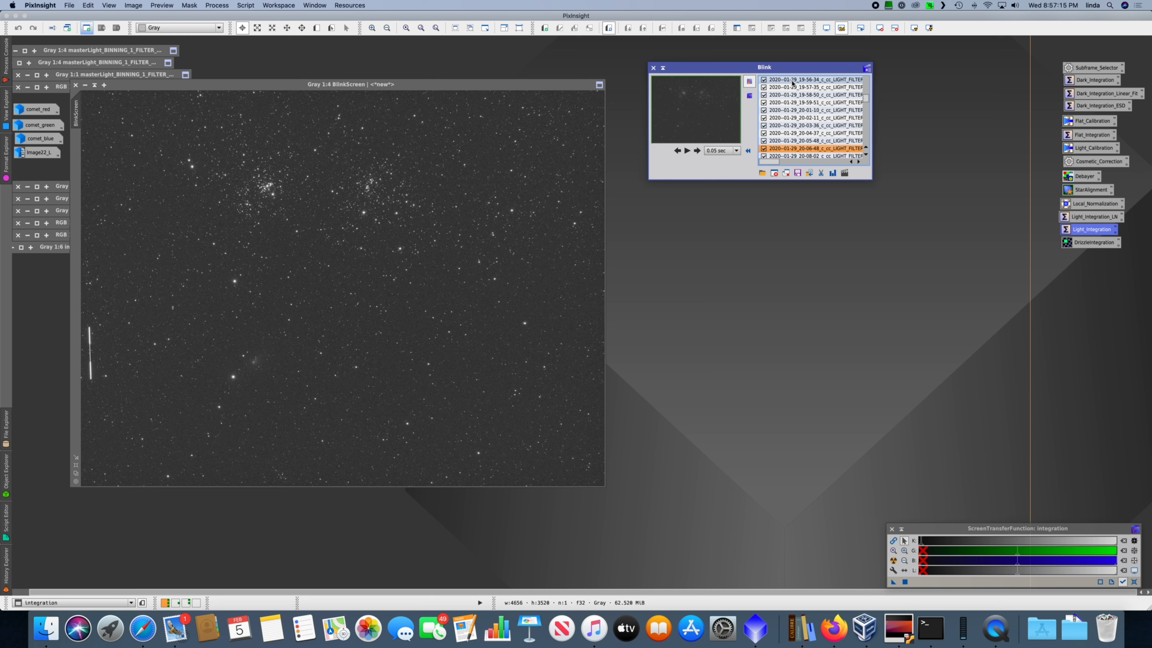
# Step: Examine Blink's Make Video settings and the ffmpeg.zeranoe.com/builds page in Safari, returning to PixInsight to close the Make Video dialog
pyautogui.click(845, 173)
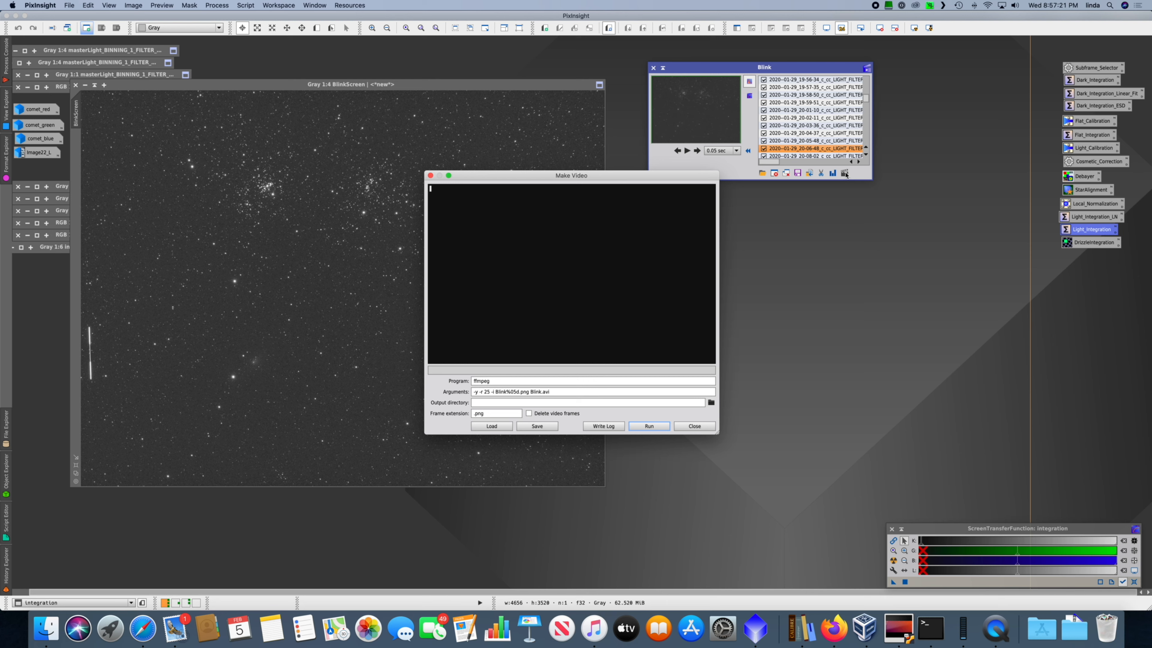
pyautogui.click(483, 381)
pyautogui.click(141, 628)
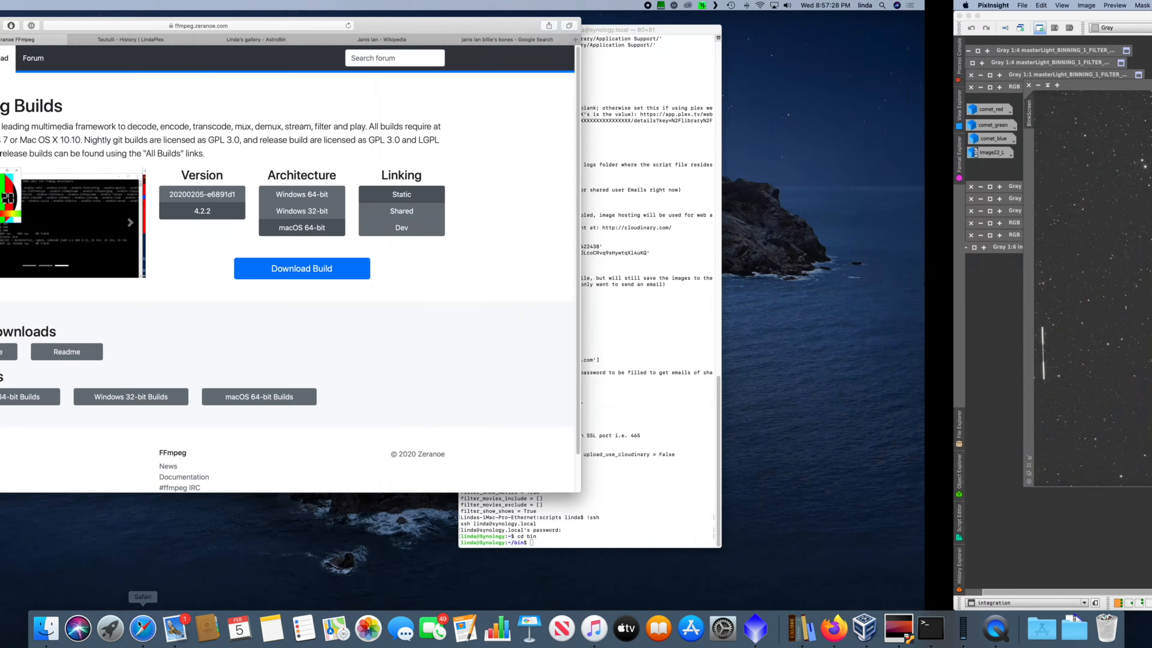
pyautogui.click(467, 26)
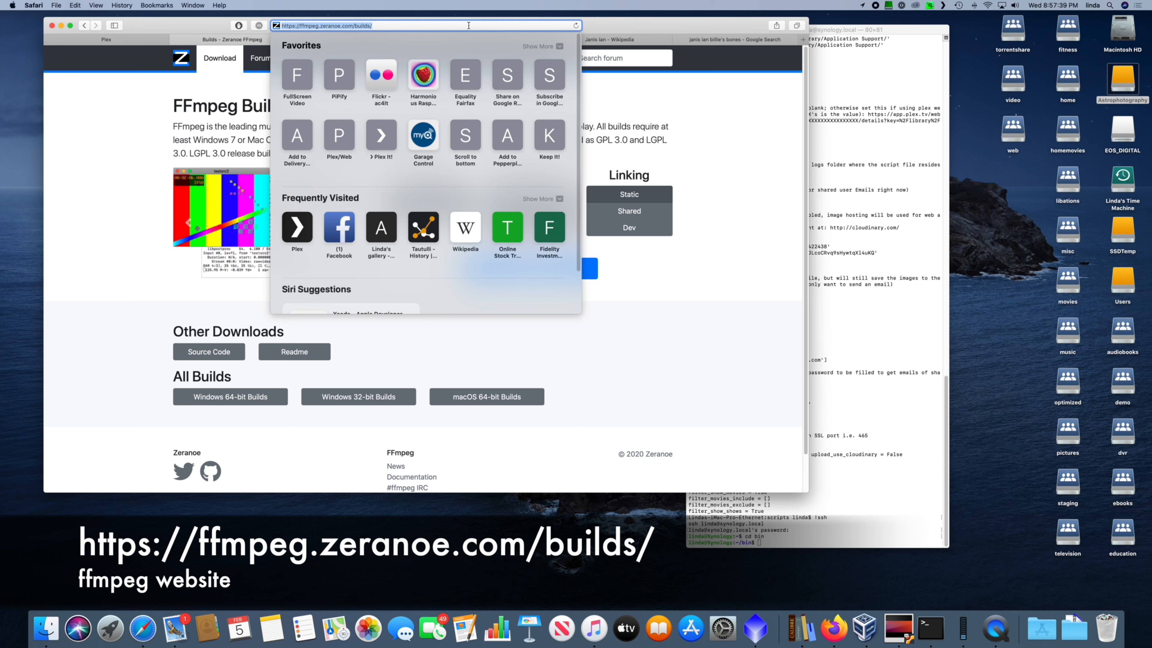
pyautogui.click(750, 167)
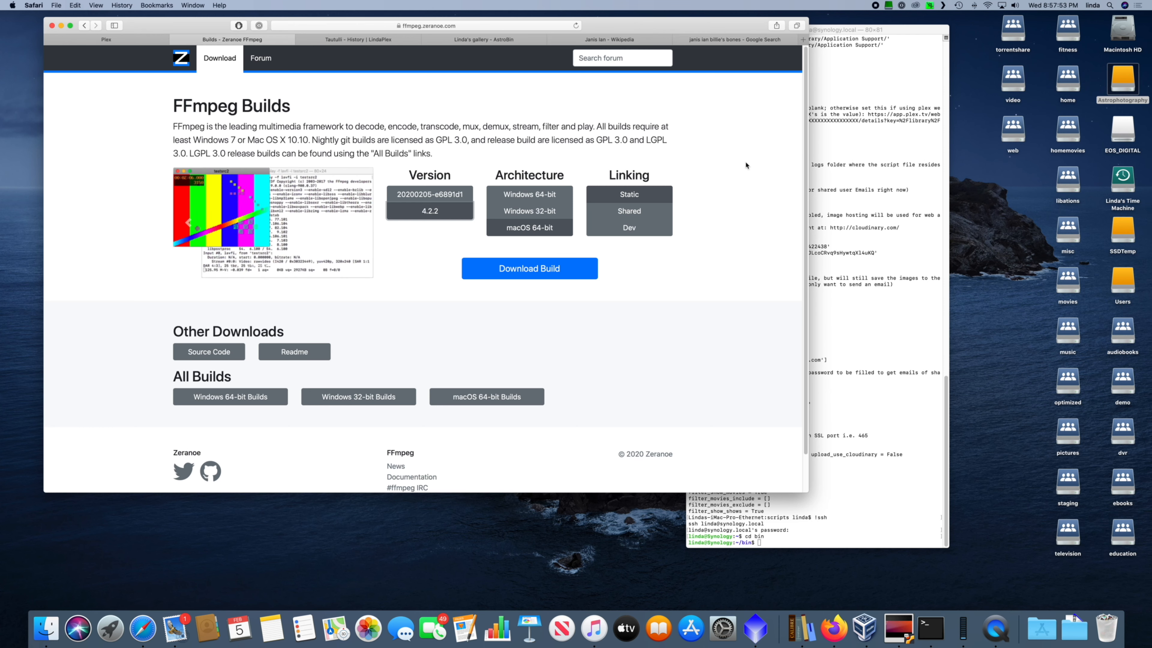
pyautogui.click(755, 628)
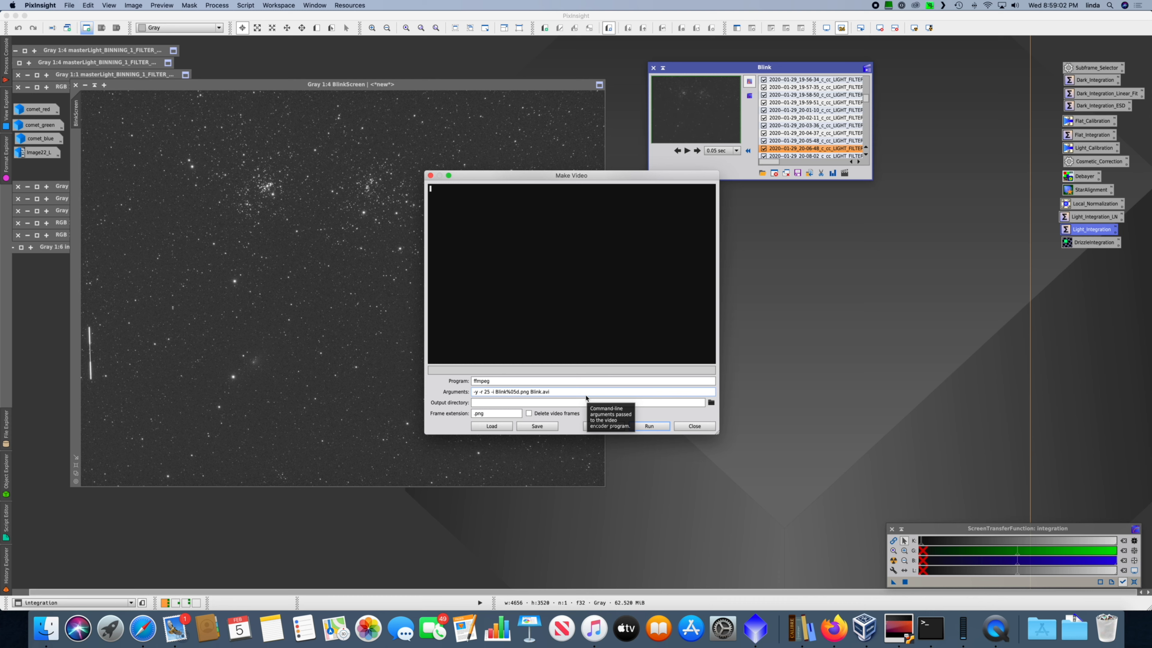
pyautogui.click(653, 430)
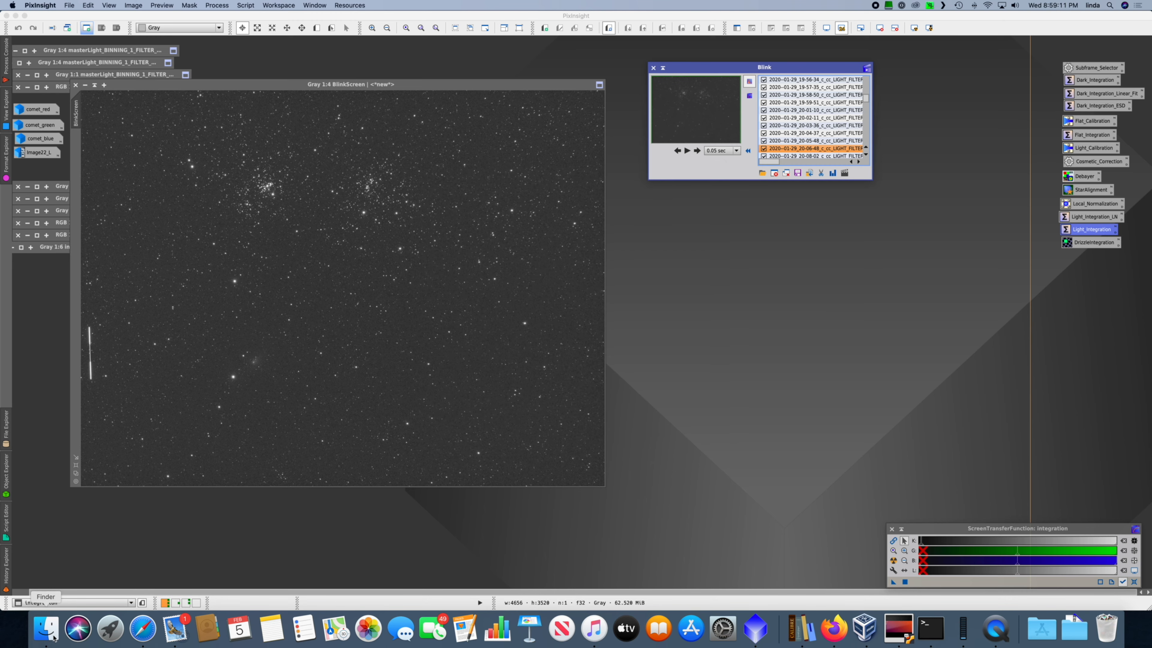
# Step: Switch to Finder and open the video folder inside nina/ASI1600/SV80-3SV/2020/C - C2017 T2 PANSTARRS
pyautogui.click(53, 637)
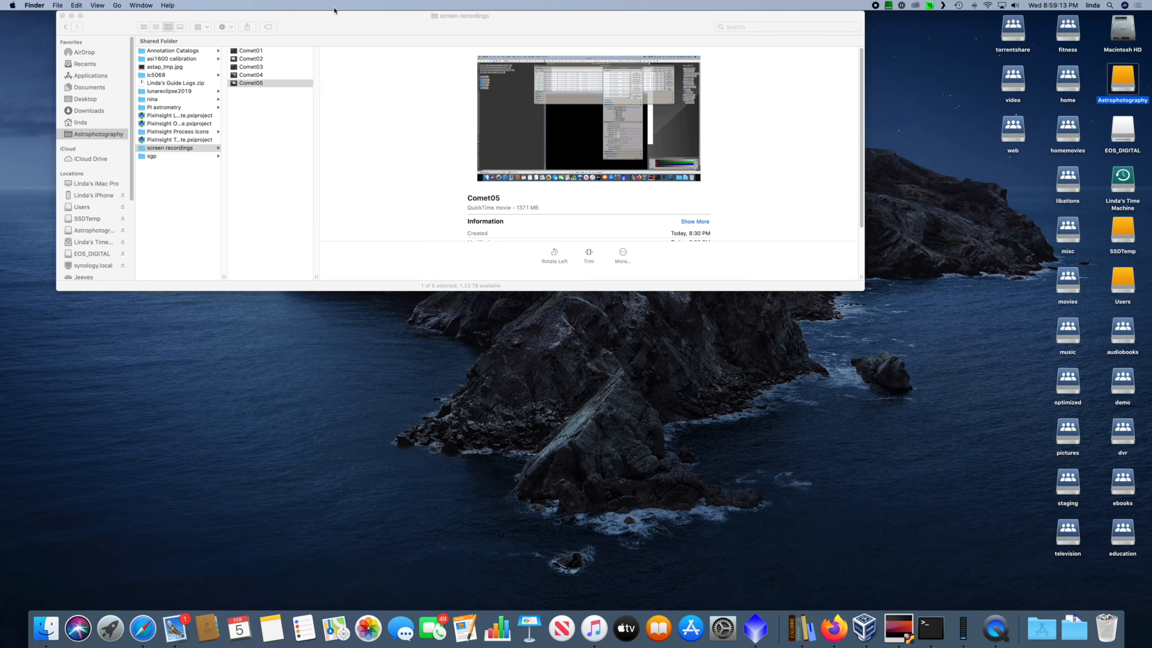
pyautogui.click(166, 100)
pyautogui.click(262, 52)
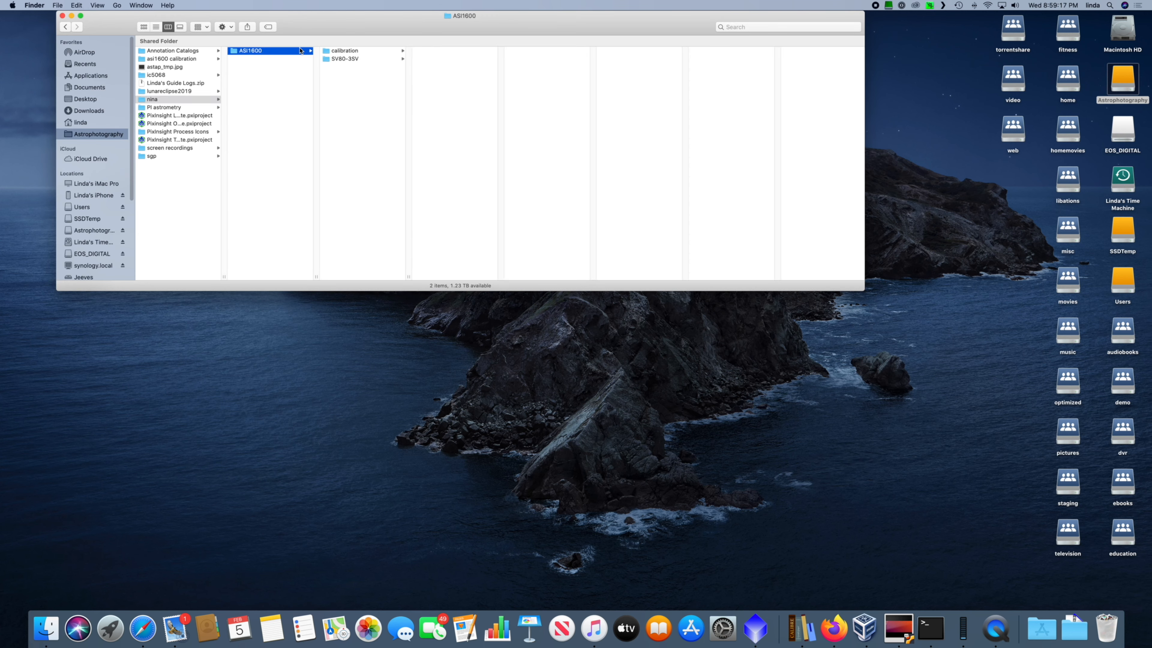
pyautogui.click(353, 58)
pyautogui.click(449, 59)
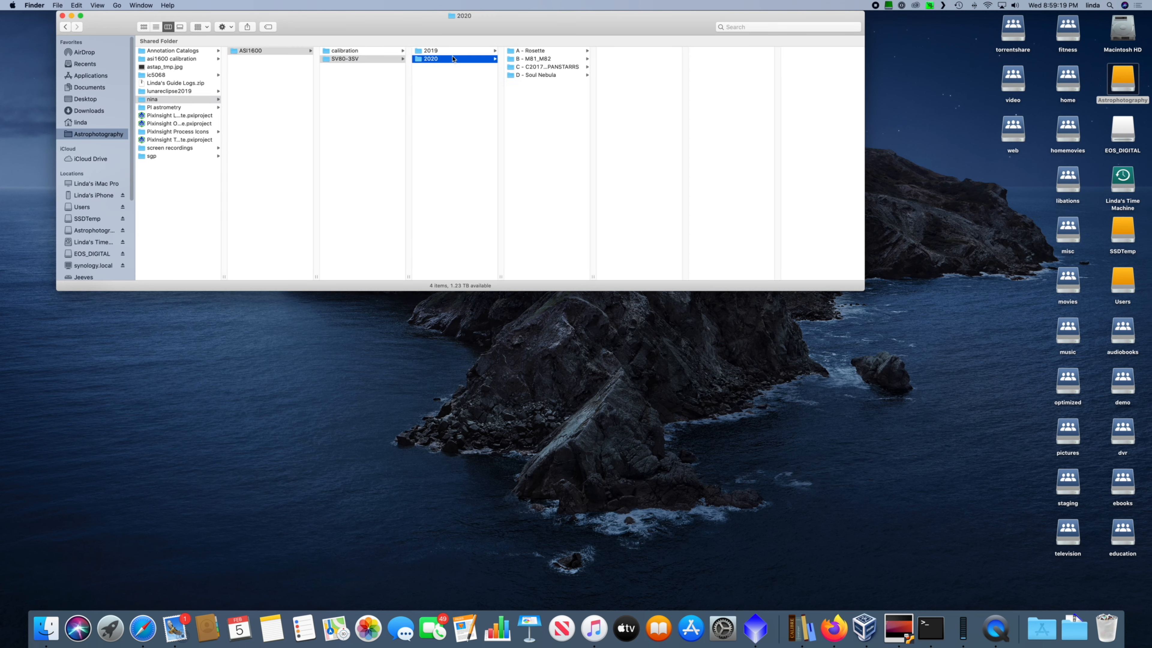
pyautogui.click(547, 67)
pyautogui.scroll(-20, 612, 213)
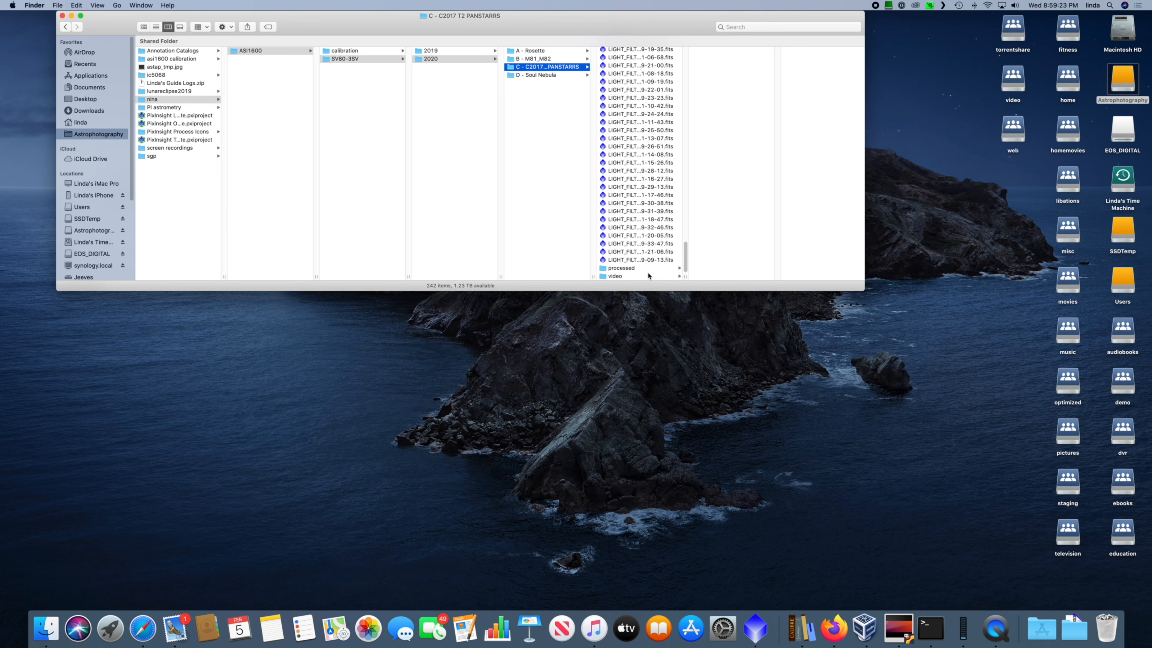
pyautogui.click(649, 275)
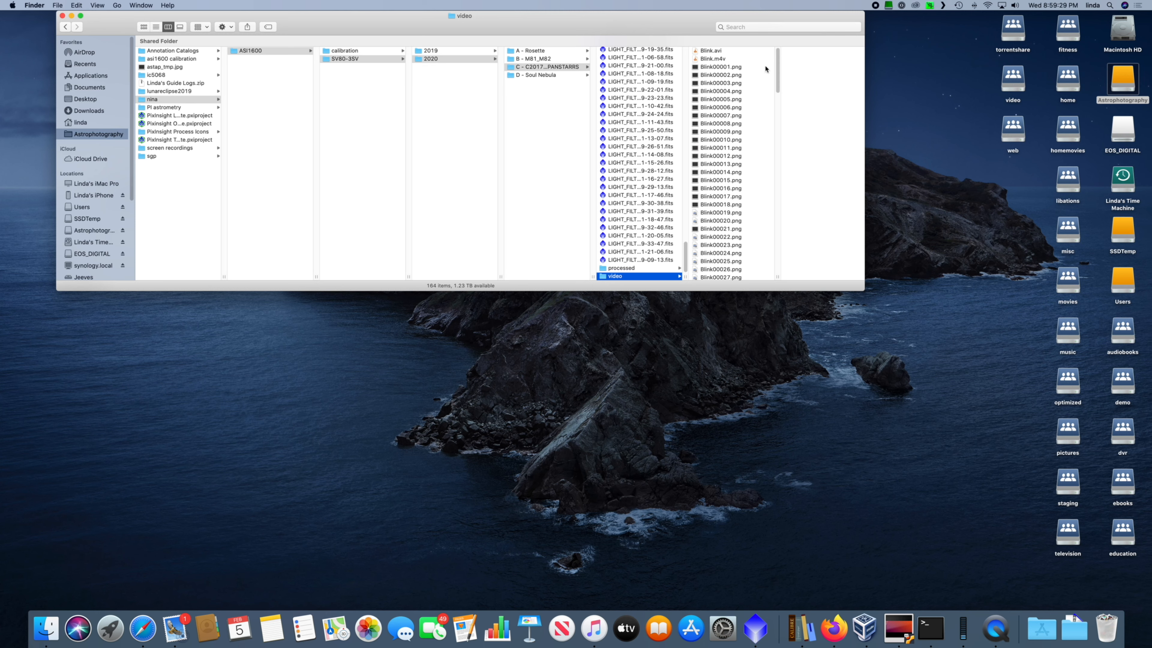
# Step: Play Blink.avi from the video folder in VLC to view the comet's motion, and quit the player
pyautogui.click(776, 69)
pyautogui.moveTo(776, 69)
pyautogui.mouseDown()
pyautogui.moveTo(781, 251)
pyautogui.moveTo(776, 55)
pyautogui.mouseUp()
pyautogui.doubleClick(709, 50)
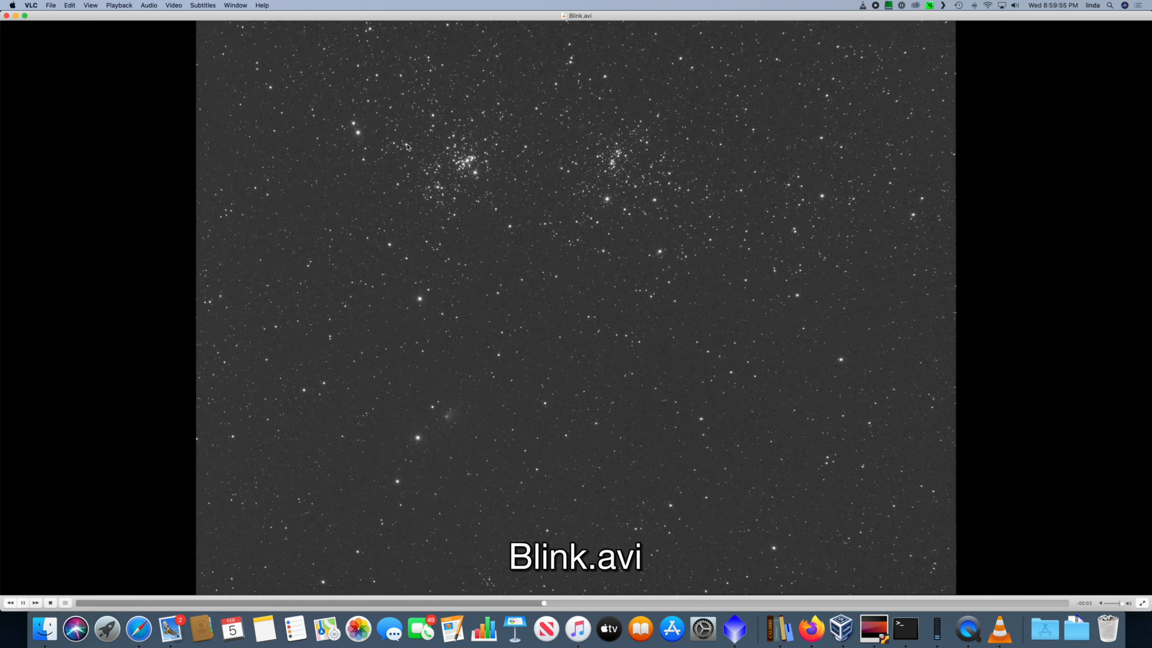
pyautogui.press('super+q')
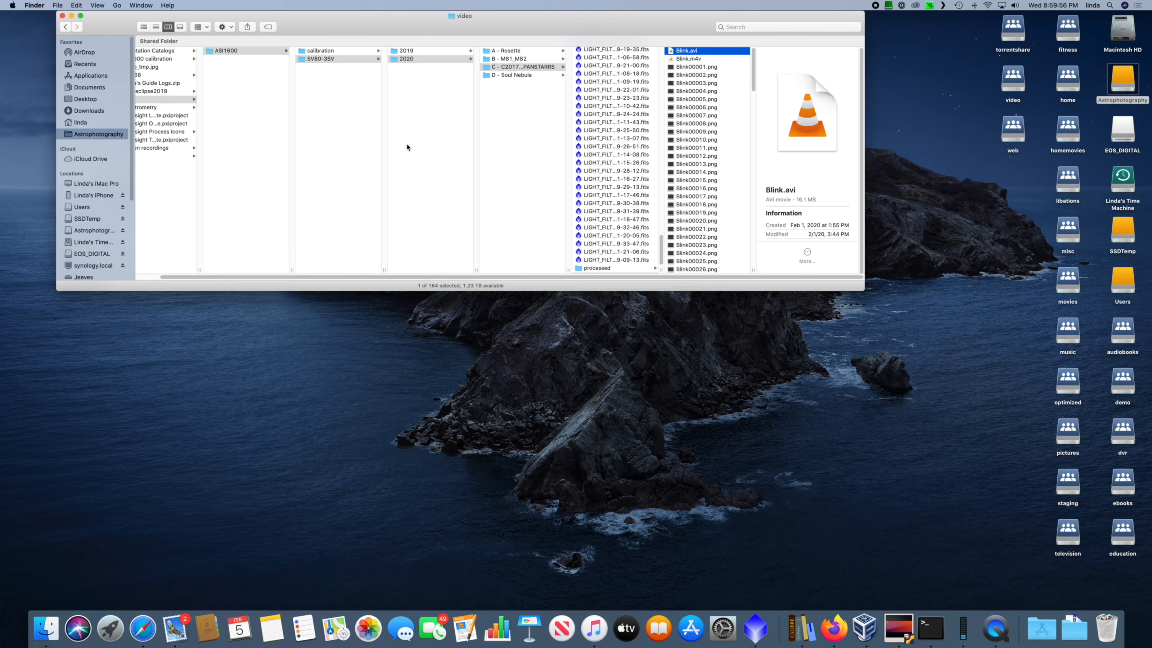